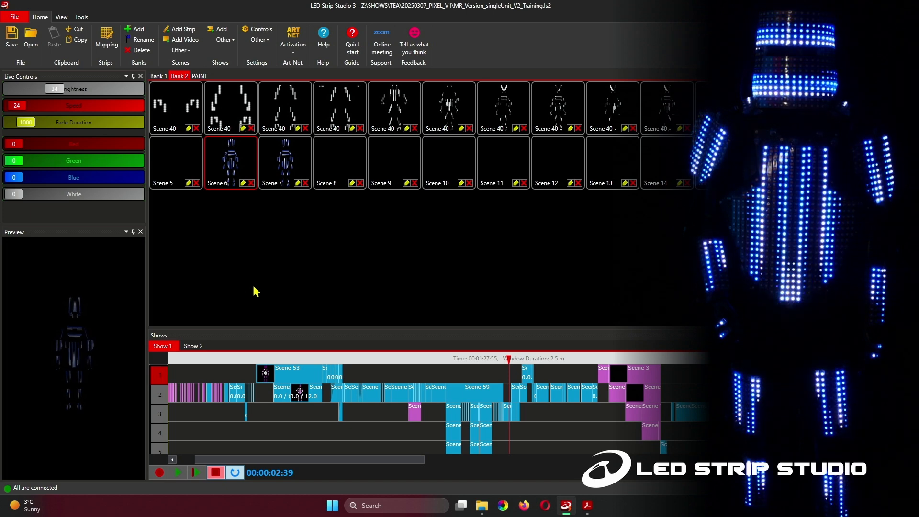
Open the strip mapping and select all the face strips of the HEAD to identify them on the suit, then clear the selection
{"action": "left_click", "coordinate": [98, 47]}
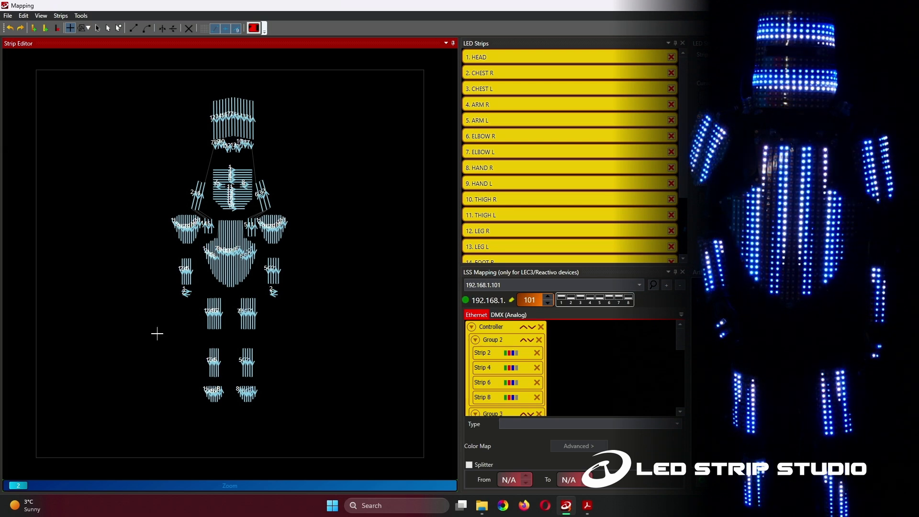
{"action": "scroll", "coordinate": [229, 215], "scroll_direction": "up", "scroll_amount": 5}
{"action": "left_click", "coordinate": [108, 28]}
{"action": "left_click_drag", "start_coordinate": [165, 138], "coordinate": [264, 238]}
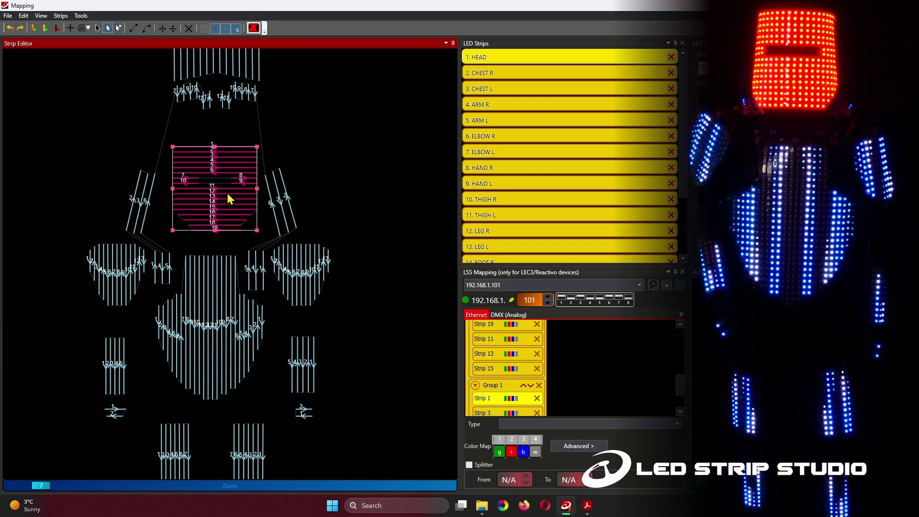
{"action": "left_click", "coordinate": [254, 28]}
{"action": "left_click", "coordinate": [445, 200]}
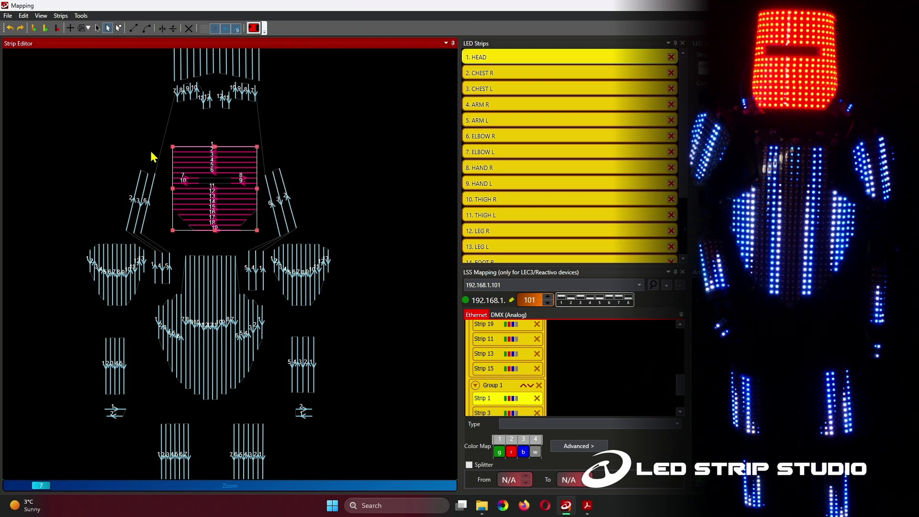
{"action": "left_click", "coordinate": [235, 144]}
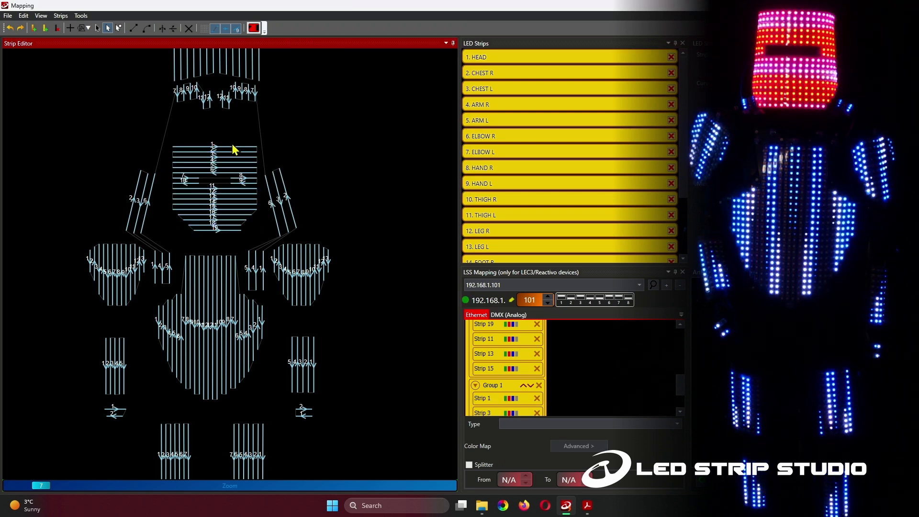
{"action": "scroll", "coordinate": [232, 164], "scroll_direction": "down", "scroll_amount": 6}
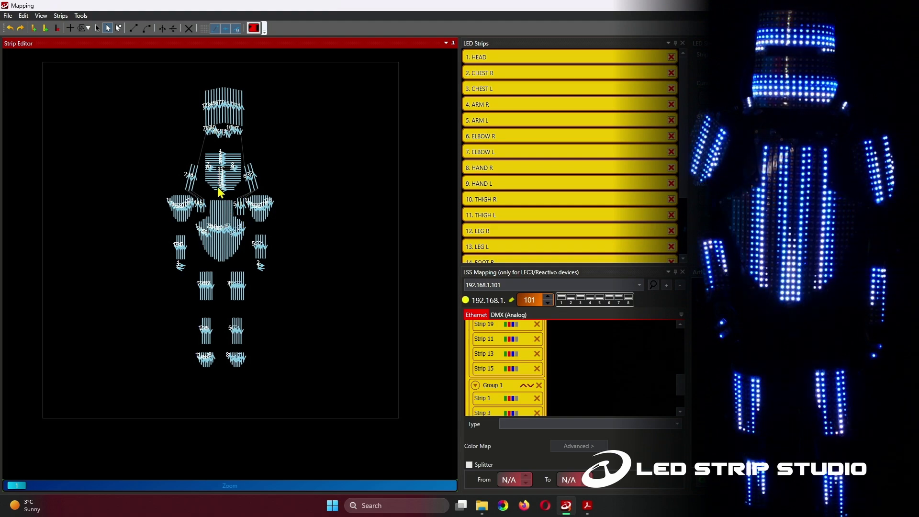
Select the central strip of CHEST L in the mapping and examine the layout of the chest strips
{"action": "scroll", "coordinate": [219, 190], "scroll_direction": "up", "scroll_amount": 8}
{"action": "scroll", "coordinate": [219, 190], "scroll_direction": "down", "scroll_amount": 7}
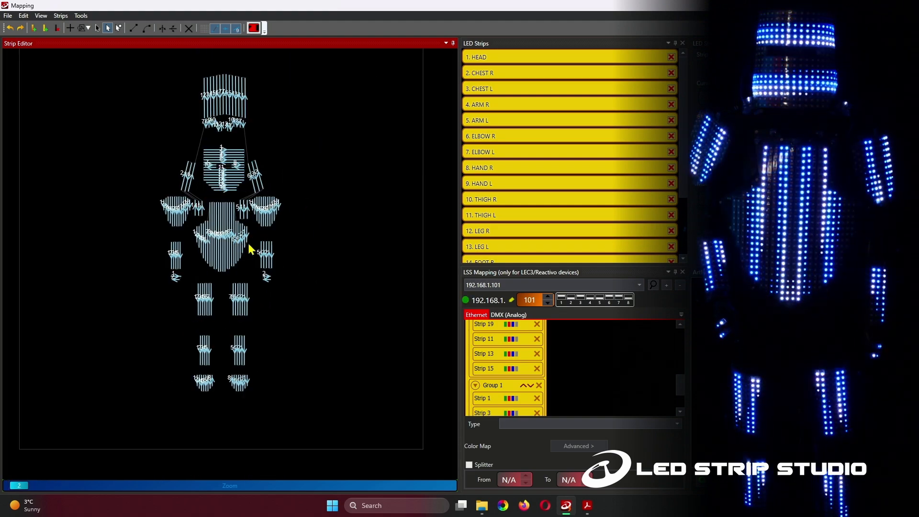
{"action": "left_click", "coordinate": [224, 250]}
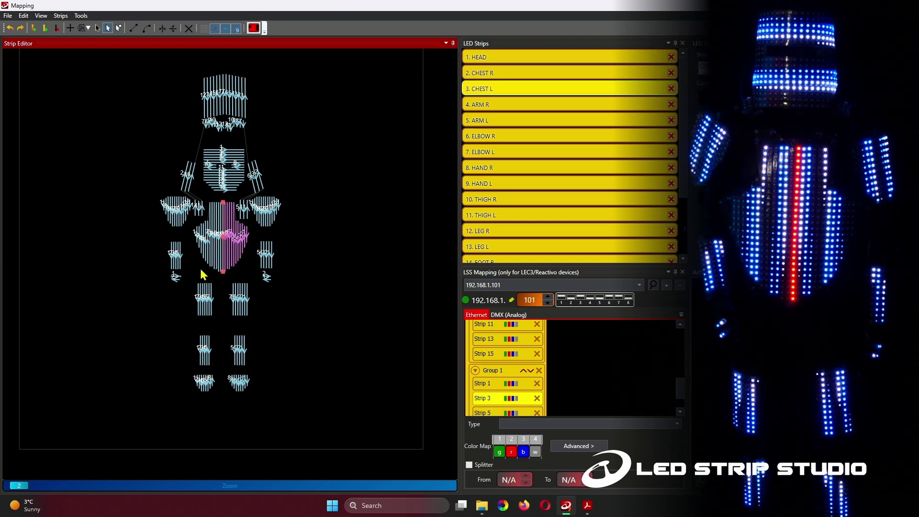
{"action": "scroll", "coordinate": [224, 250], "scroll_direction": "up", "scroll_amount": 5}
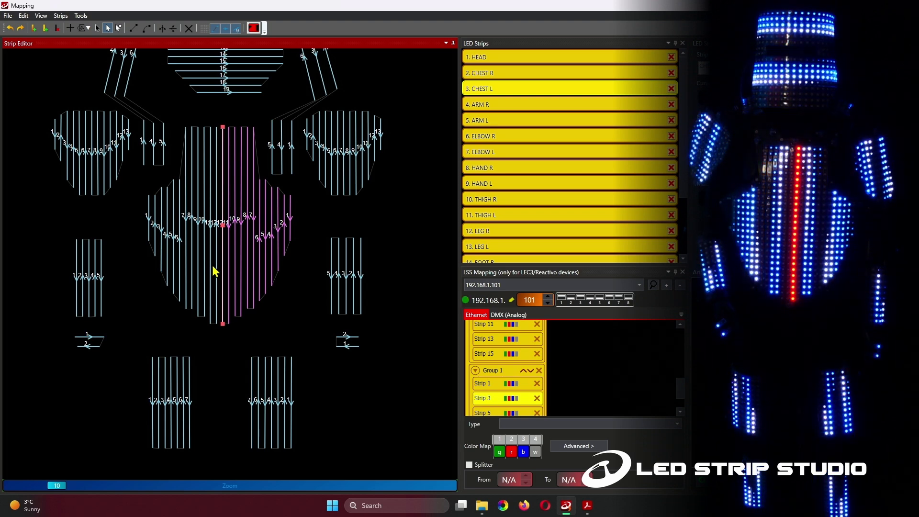
{"action": "scroll", "coordinate": [223, 200], "scroll_direction": "down", "scroll_amount": 5}
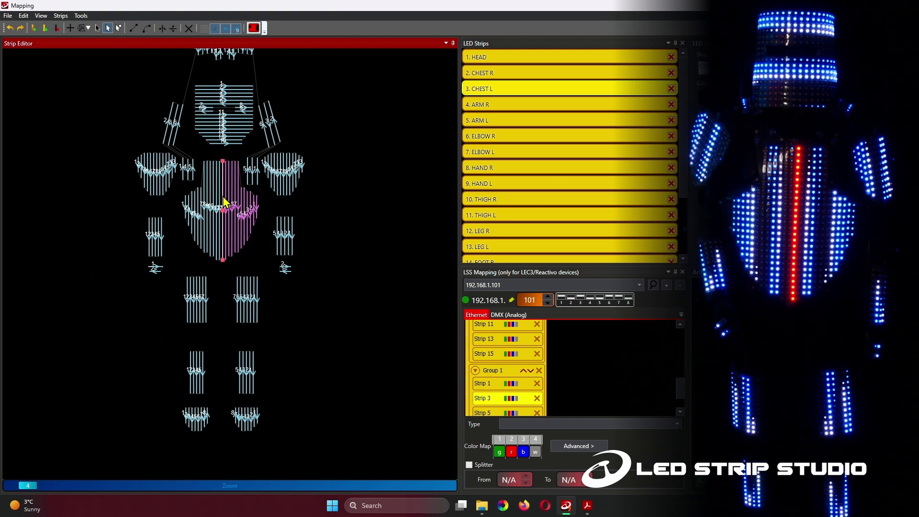
{"action": "left_click_drag", "start_coordinate": [284, 181], "coordinate": [285, 213]}
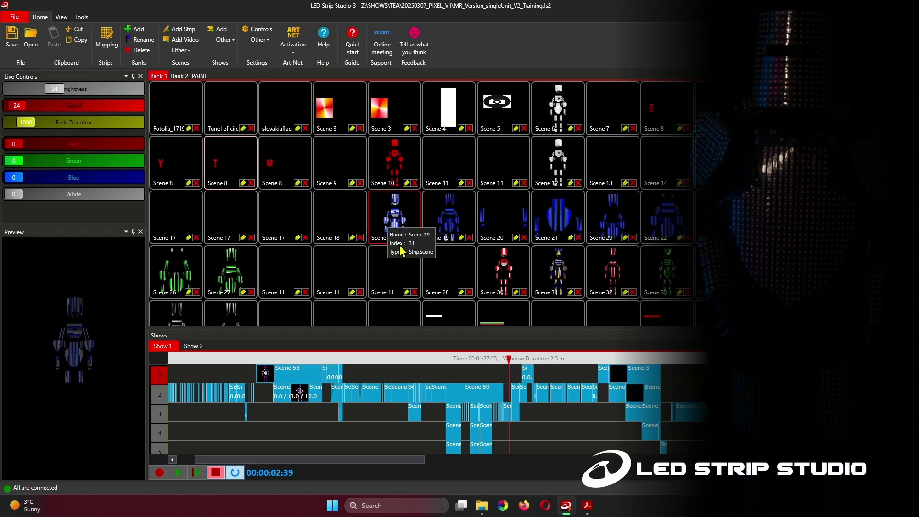
Play Scene 10, Scene 19 and the green Scene 27 from Bank 1 to preview them on the suit
{"action": "scroll", "coordinate": [393, 249], "scroll_direction": "down", "scroll_amount": 2}
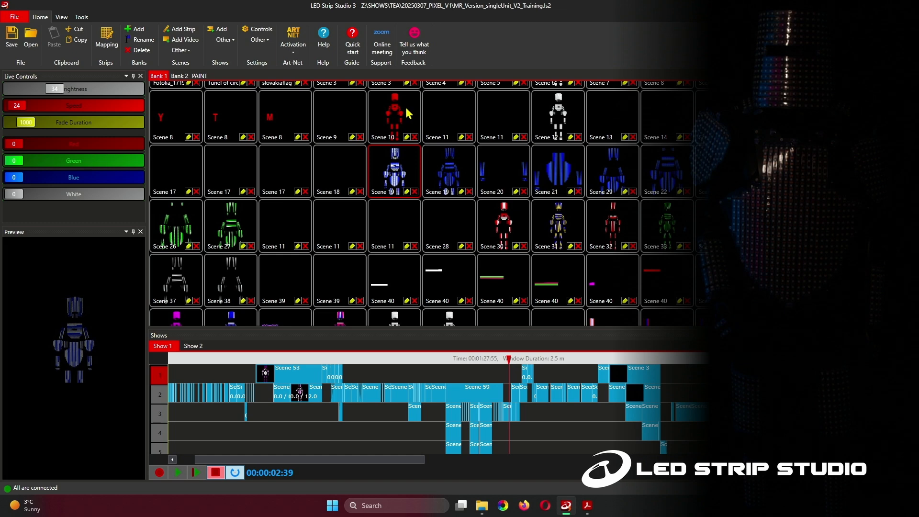
{"action": "left_click", "coordinate": [407, 113]}
{"action": "left_click", "coordinate": [390, 177]}
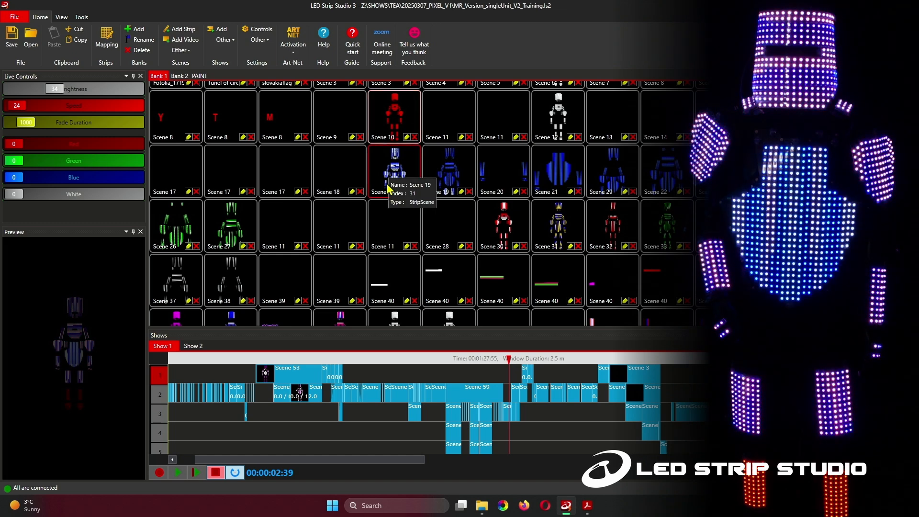
{"action": "scroll", "coordinate": [406, 212], "scroll_direction": "down", "scroll_amount": 3}
{"action": "left_click", "coordinate": [249, 165]}
{"action": "scroll", "coordinate": [352, 217], "scroll_direction": "up", "scroll_amount": 4}
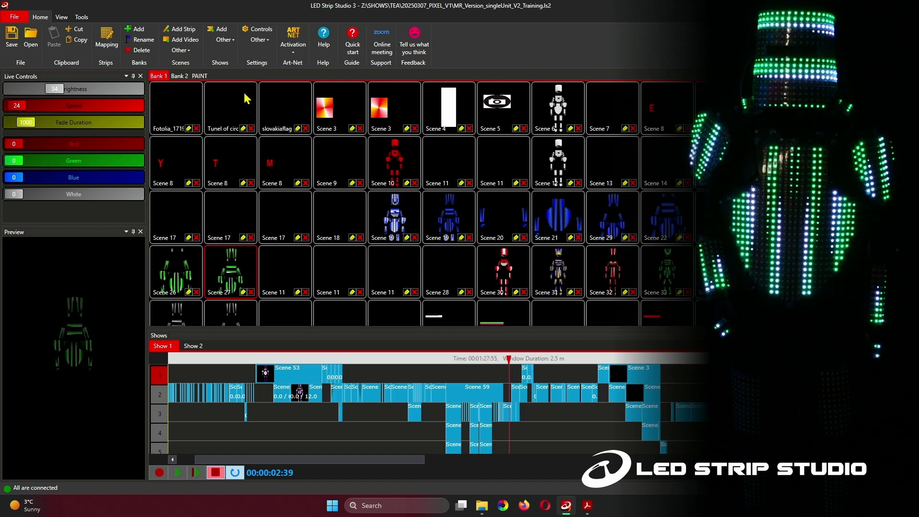
Add a video scene to the PAINT bank and view its empty editor before closing it
{"action": "left_click", "coordinate": [200, 77]}
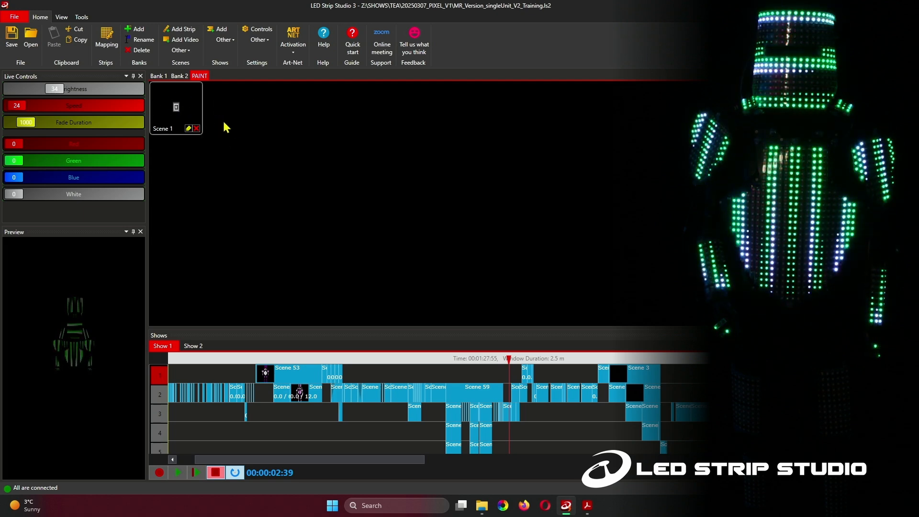
{"action": "left_click", "coordinate": [186, 41]}
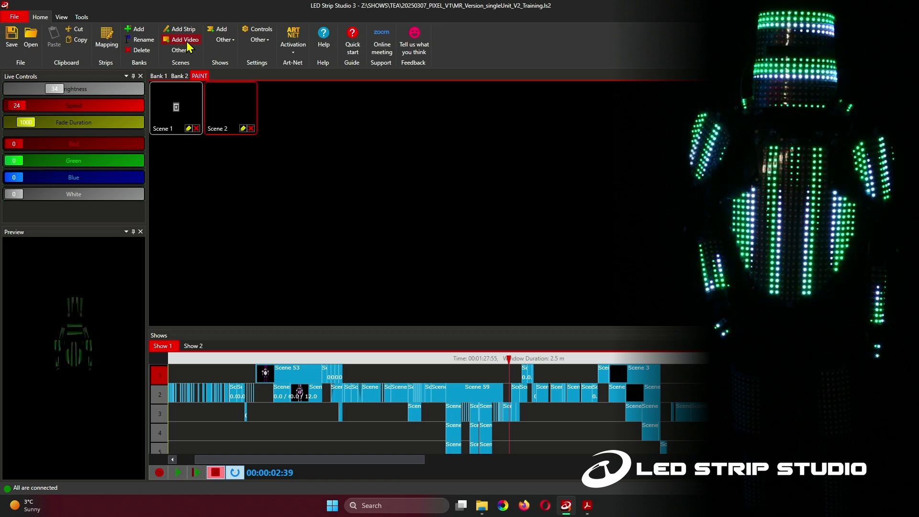
{"action": "left_click", "coordinate": [243, 129]}
{"action": "mouse_move", "coordinate": [393, 39]}
{"action": "left_mouse_down"}
{"action": "mouse_move", "coordinate": [377, 29]}
{"action": "mouse_move", "coordinate": [387, 32]}
{"action": "left_mouse_up"}
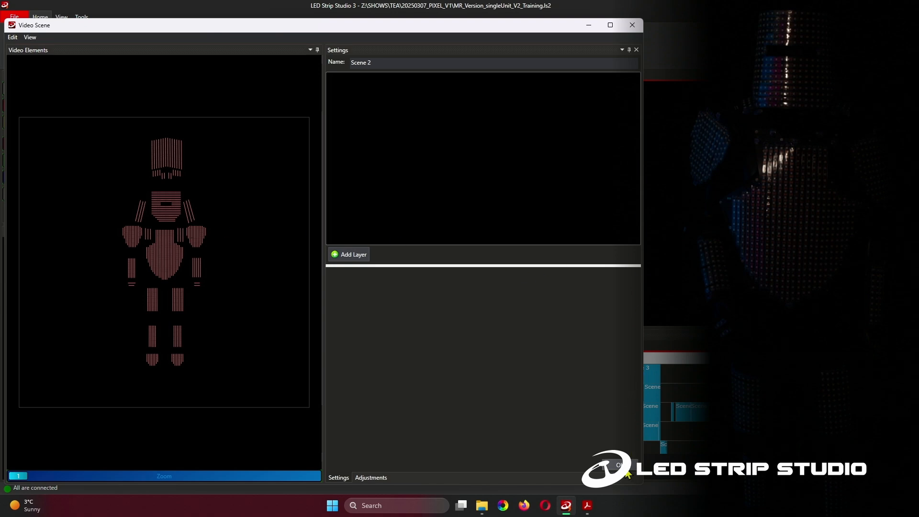
{"action": "left_click", "coordinate": [619, 464]}
Play Scene 19 from Bank 1, then the empty Scene 2 from the PAINT bank to compare their output
{"action": "left_click", "coordinate": [155, 75]}
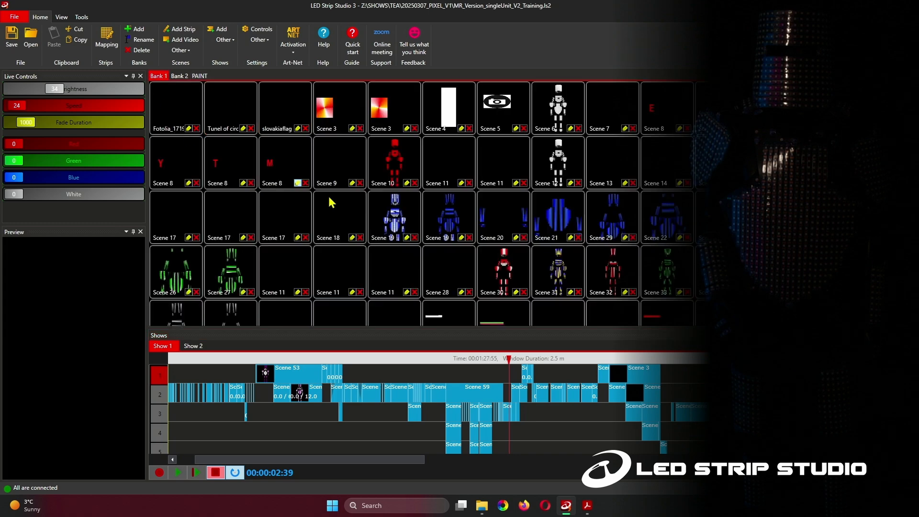
{"action": "left_click", "coordinate": [399, 218]}
{"action": "left_click", "coordinate": [199, 75]}
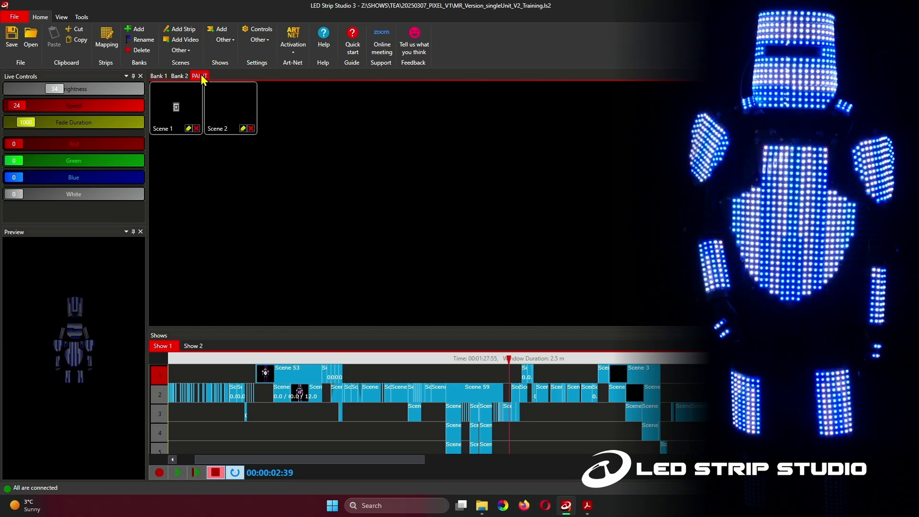
{"action": "left_click", "coordinate": [230, 115]}
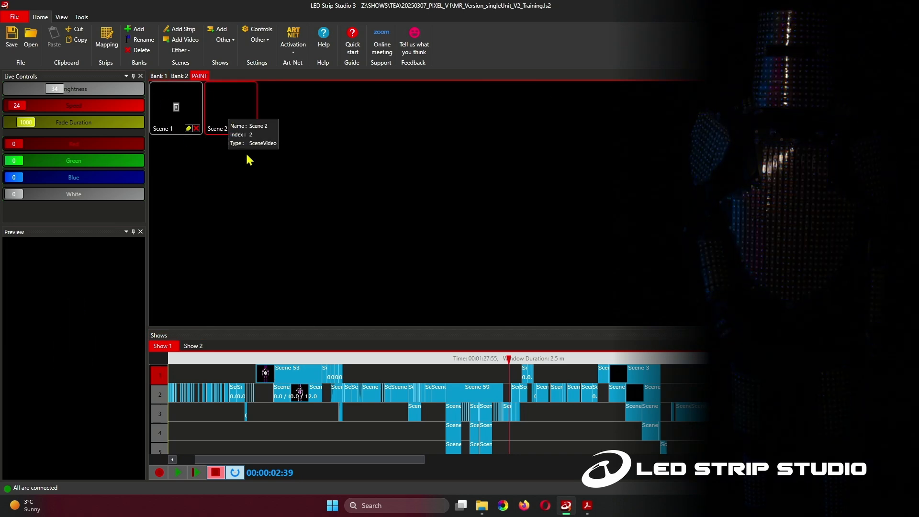
Open Scene 2 of the PAINT bank for editing and start adding a layer to it
{"action": "left_click", "coordinate": [243, 128]}
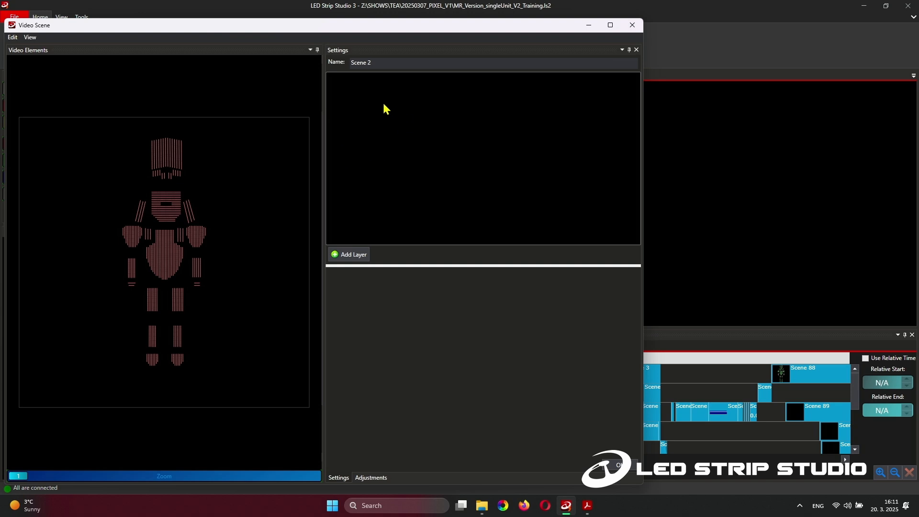
{"action": "left_click", "coordinate": [354, 260]}
{"action": "left_click_drag", "start_coordinate": [444, 171], "coordinate": [151, 117]}
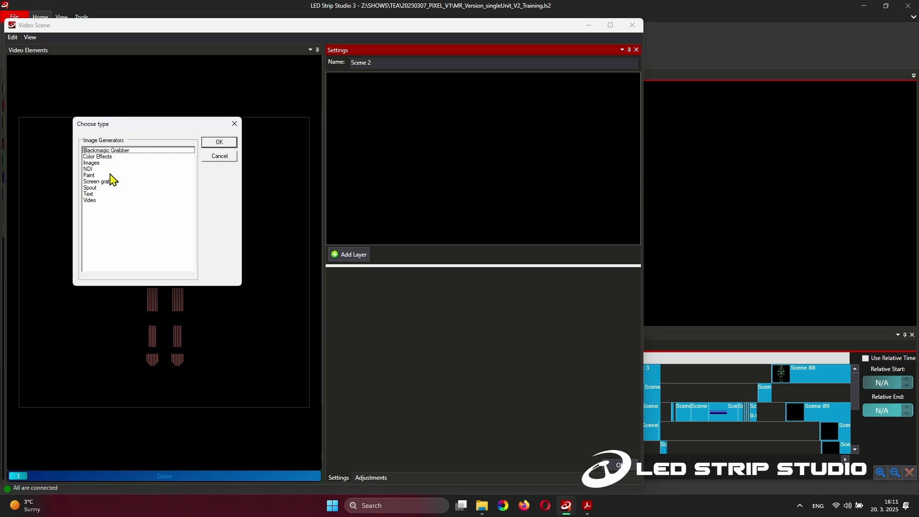
Switch to the PDF presentation, read the Video Scene slide and return to LED Strip Studio
{"action": "mouse_move", "coordinate": [586, 508]}
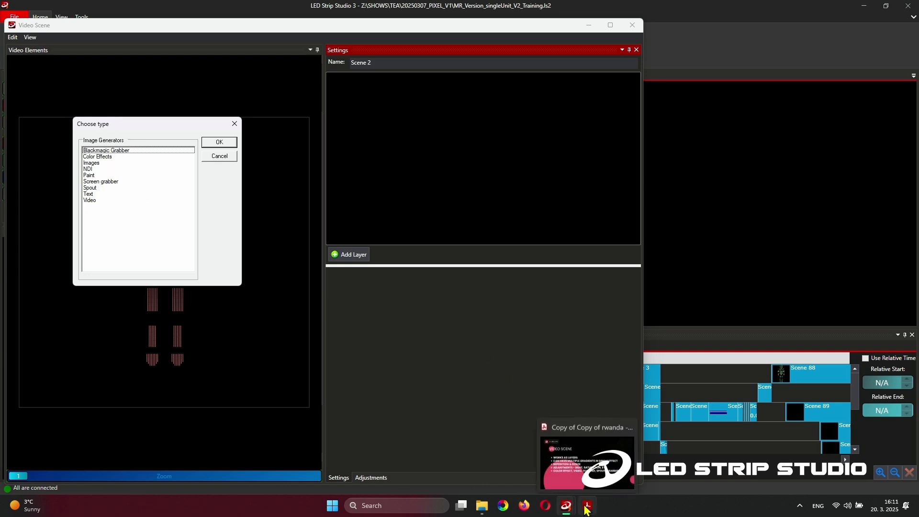
{"action": "left_click", "coordinate": [587, 462]}
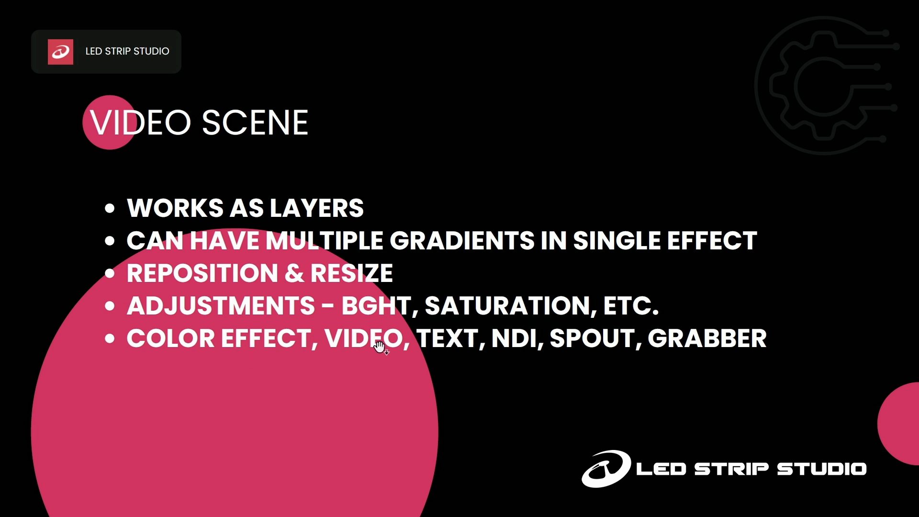
{"action": "key", "text": "alt+Tab"}
Choose Color Effects as the image generator for the new layer of Scene 2
{"action": "left_click_drag", "start_coordinate": [155, 125], "coordinate": [318, 159]}
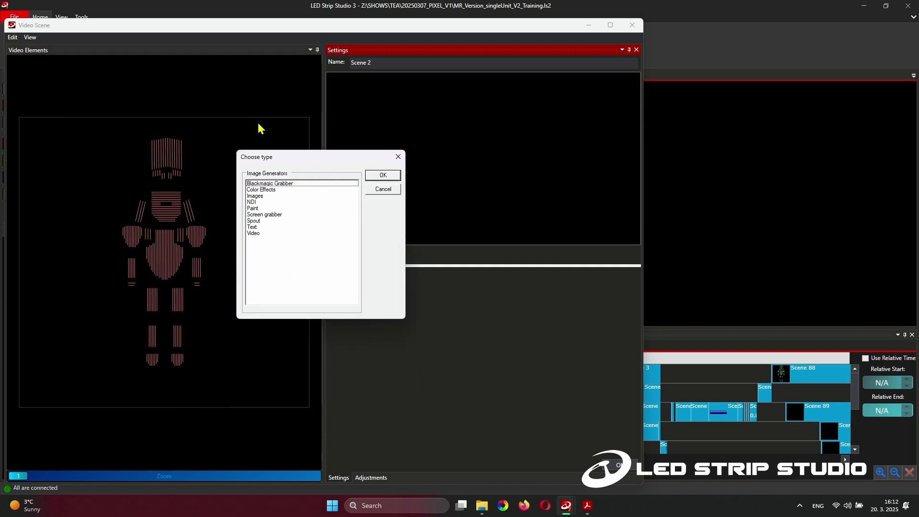
{"action": "left_click", "coordinate": [266, 190]}
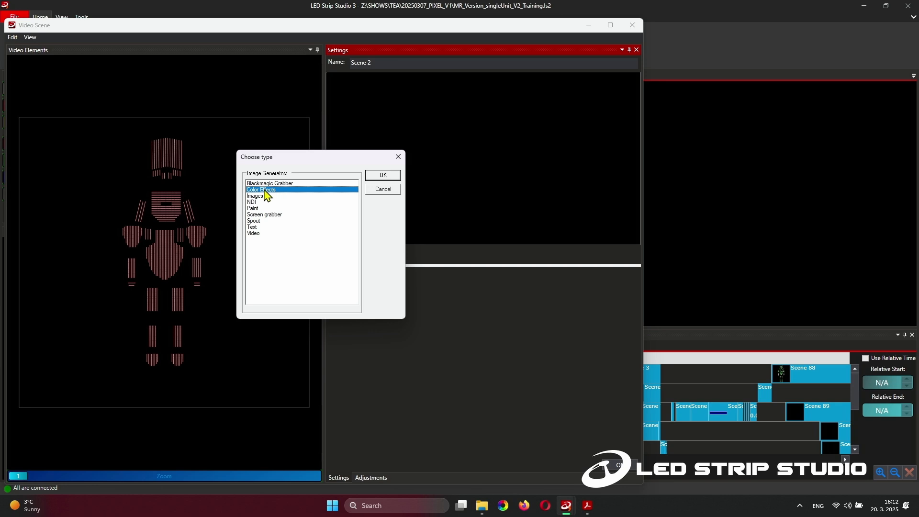
{"action": "left_click", "coordinate": [382, 177]}
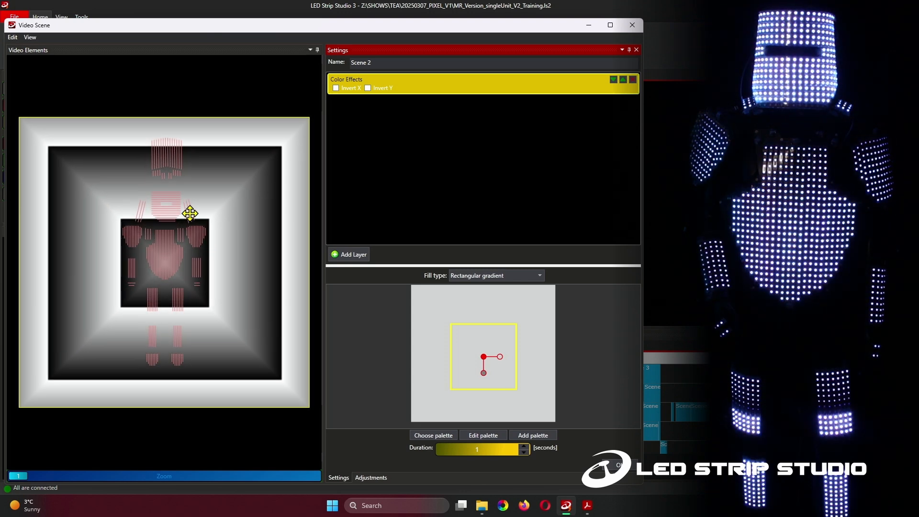
Resize and centre the Color Effects layer over the figure, and extend both rectangular gradient handles to the yellow frame's edges
{"action": "left_click", "coordinate": [227, 277]}
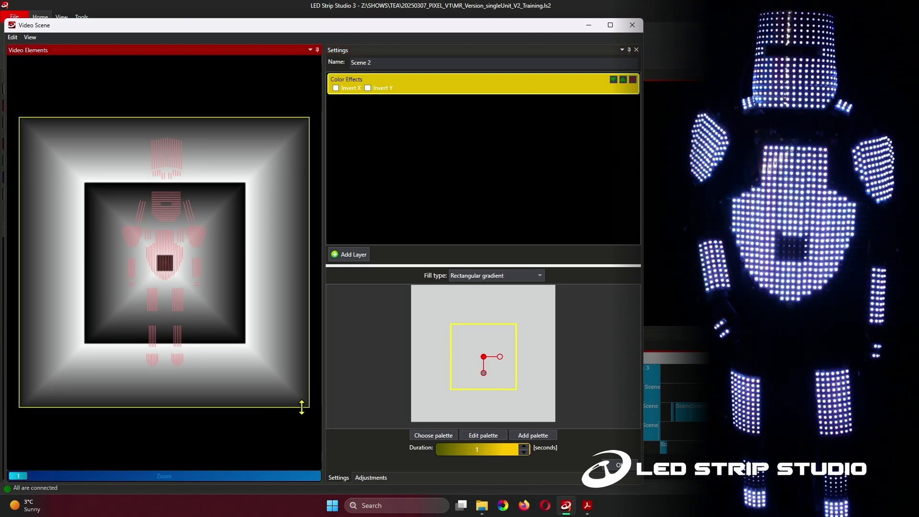
{"action": "left_click_drag", "start_coordinate": [309, 407], "coordinate": [179, 294]}
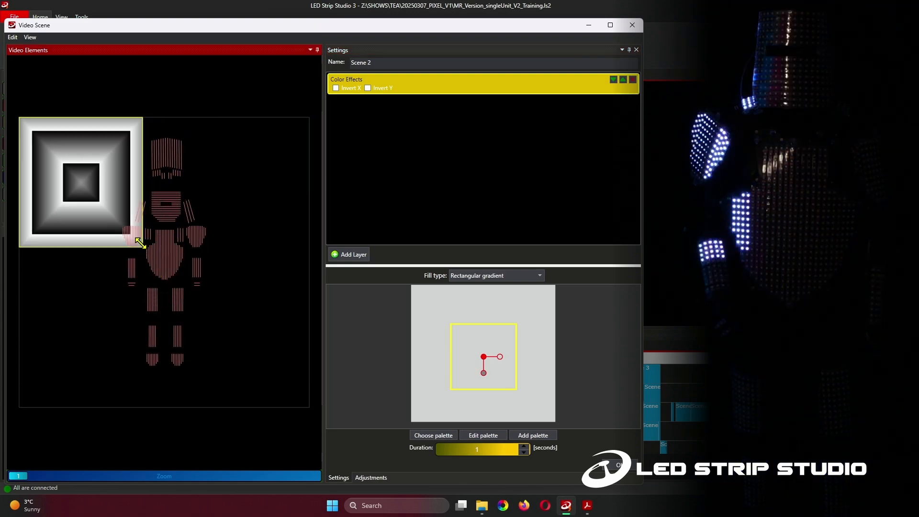
{"action": "left_click_drag", "start_coordinate": [142, 231], "coordinate": [155, 257]}
{"action": "mouse_move", "coordinate": [479, 376]}
{"action": "left_mouse_down"}
{"action": "mouse_move", "coordinate": [484, 361]}
{"action": "mouse_move", "coordinate": [486, 390]}
{"action": "left_mouse_up"}
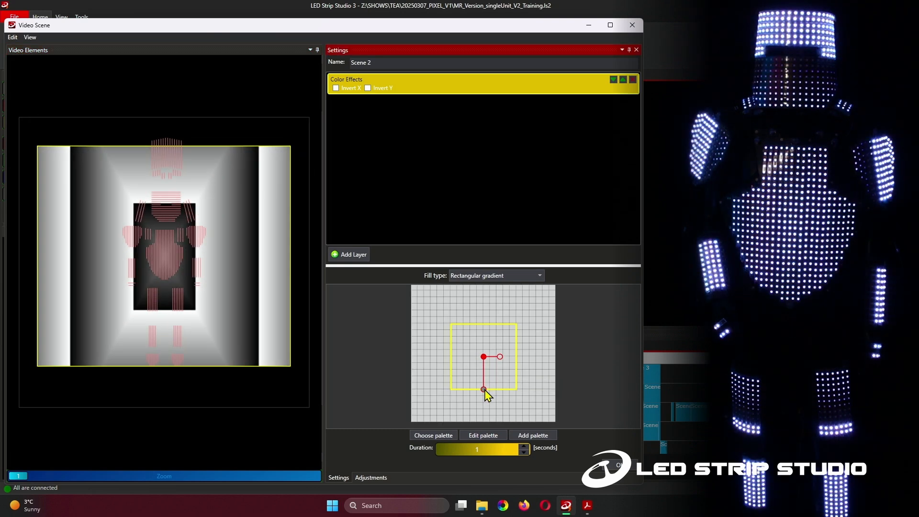
{"action": "left_click_drag", "start_coordinate": [500, 356], "coordinate": [517, 361]}
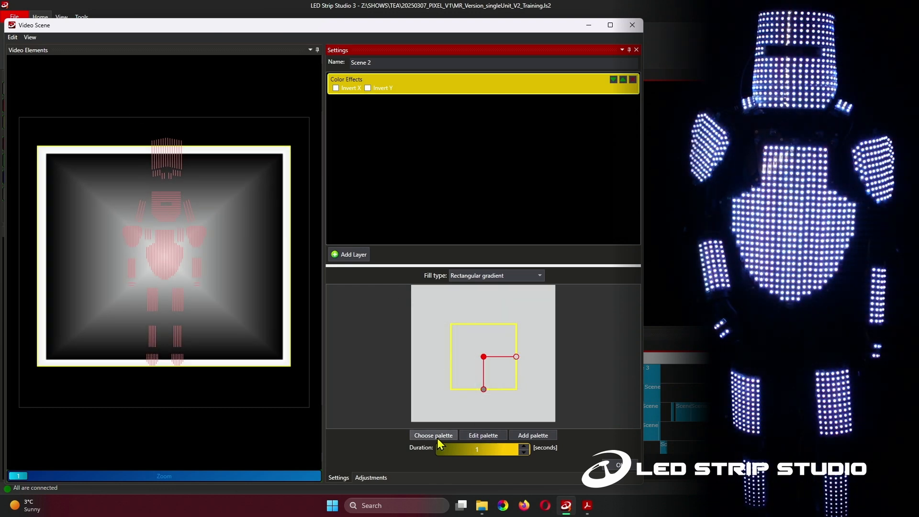
Apply the red-and-white wallpaper palette from the Digital Color group to the Color Effects layer
{"action": "left_click", "coordinate": [436, 437]}
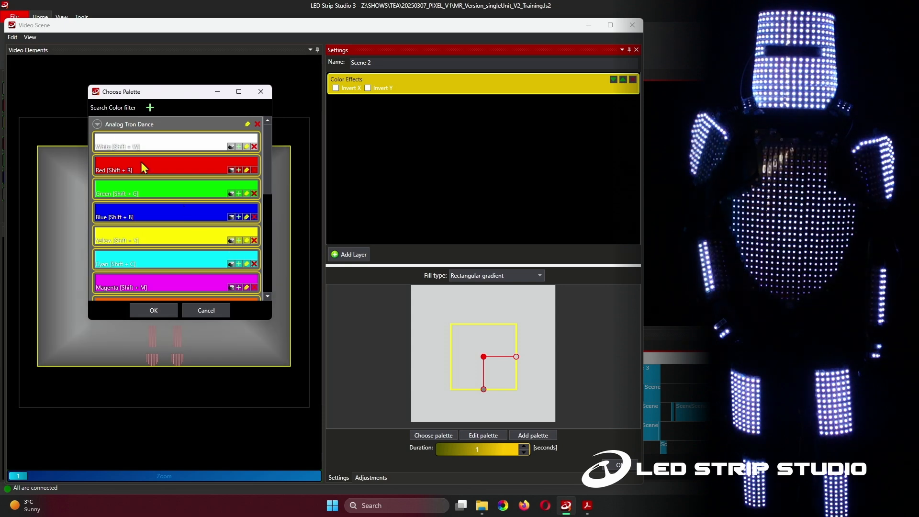
{"action": "left_click", "coordinate": [97, 124]}
{"action": "left_click", "coordinate": [97, 173]}
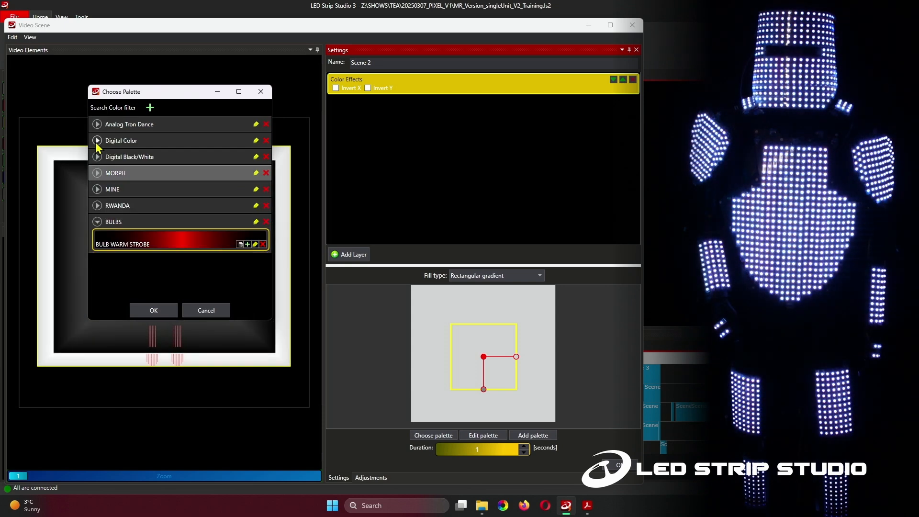
{"action": "left_click", "coordinate": [96, 140]}
{"action": "left_click", "coordinate": [157, 159]}
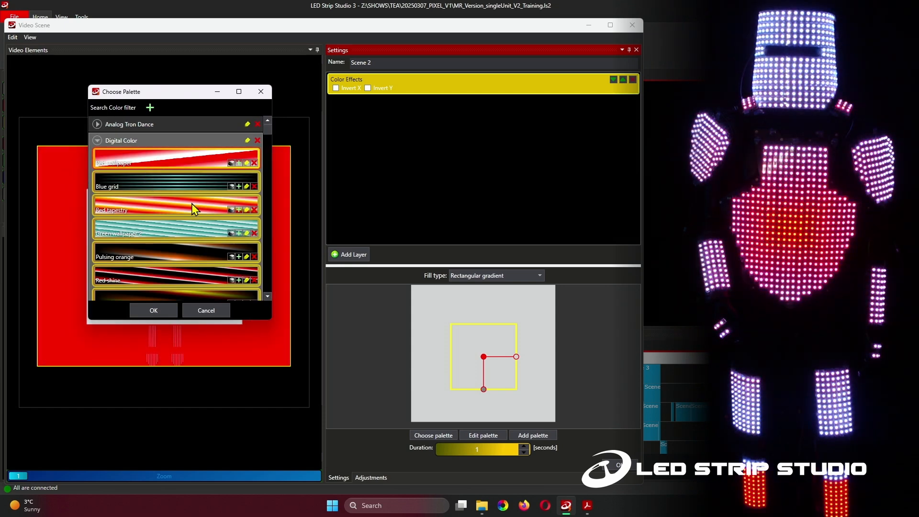
{"action": "left_click_drag", "start_coordinate": [190, 100], "coordinate": [337, 105]}
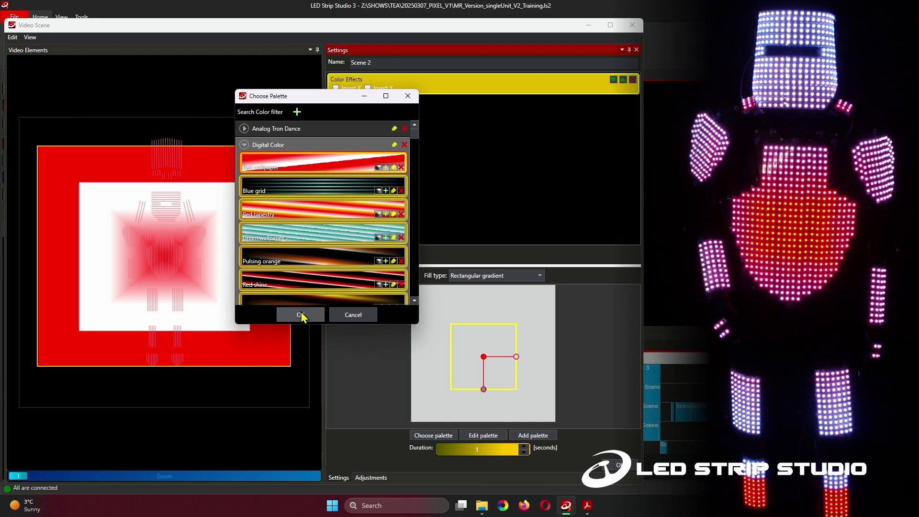
{"action": "left_click", "coordinate": [302, 314]}
{"action": "left_click", "coordinate": [191, 262]}
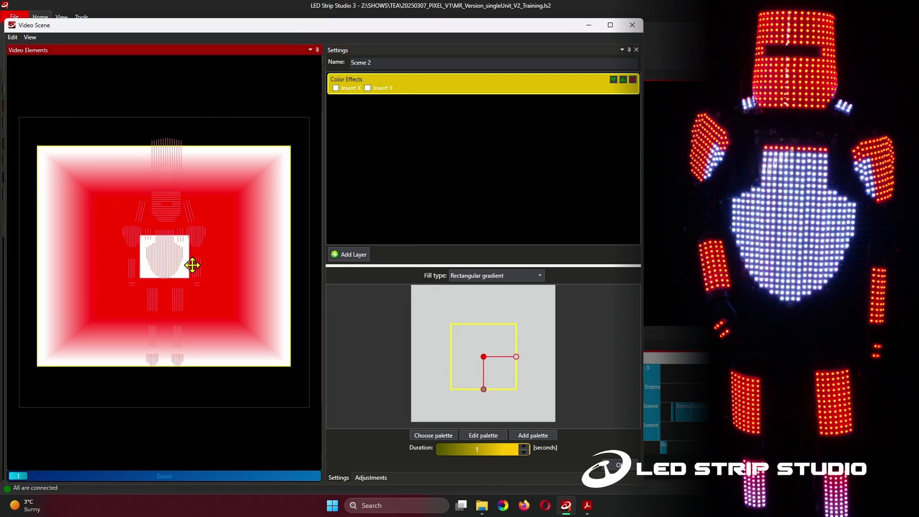
Replace the Color Effects layer's palette with White from the Analog Tron Dance group
{"action": "left_click", "coordinate": [487, 435]}
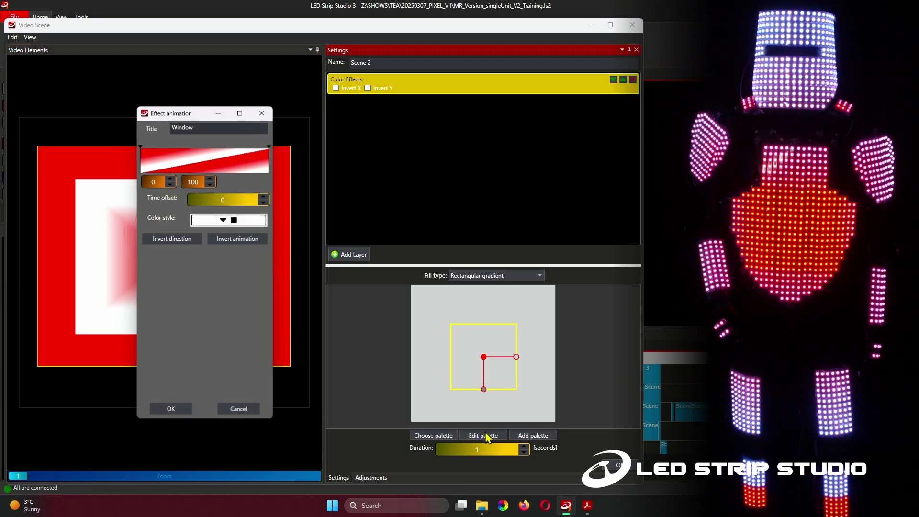
{"action": "key", "text": "Escape"}
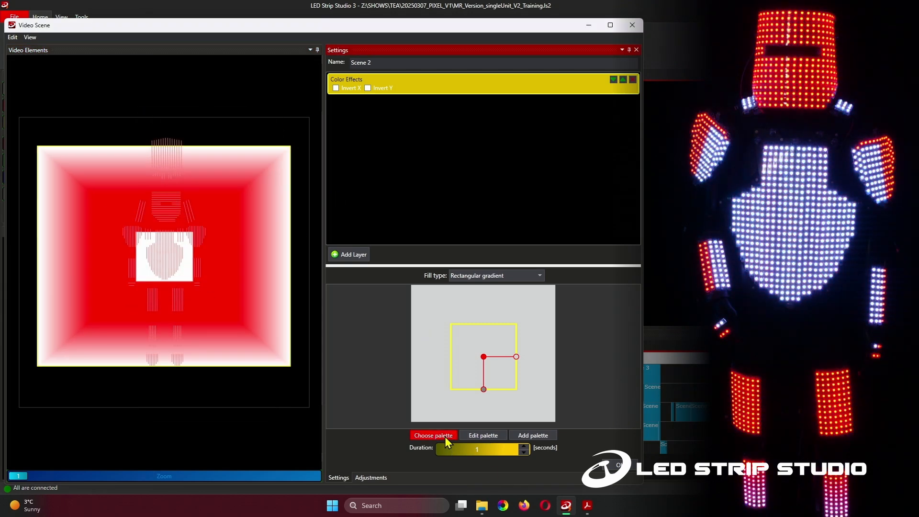
{"action": "left_click", "coordinate": [443, 436]}
{"action": "left_click", "coordinate": [244, 146]}
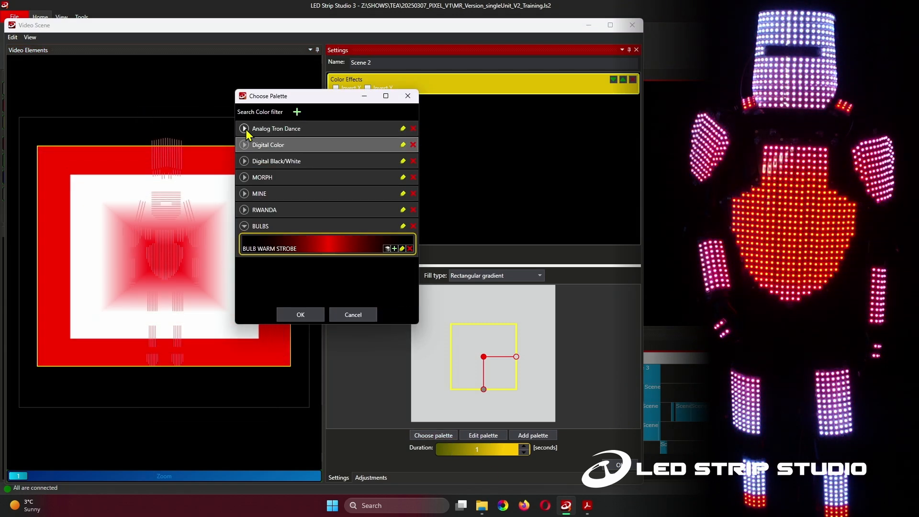
{"action": "left_click", "coordinate": [244, 128]}
{"action": "left_click", "coordinate": [297, 150]}
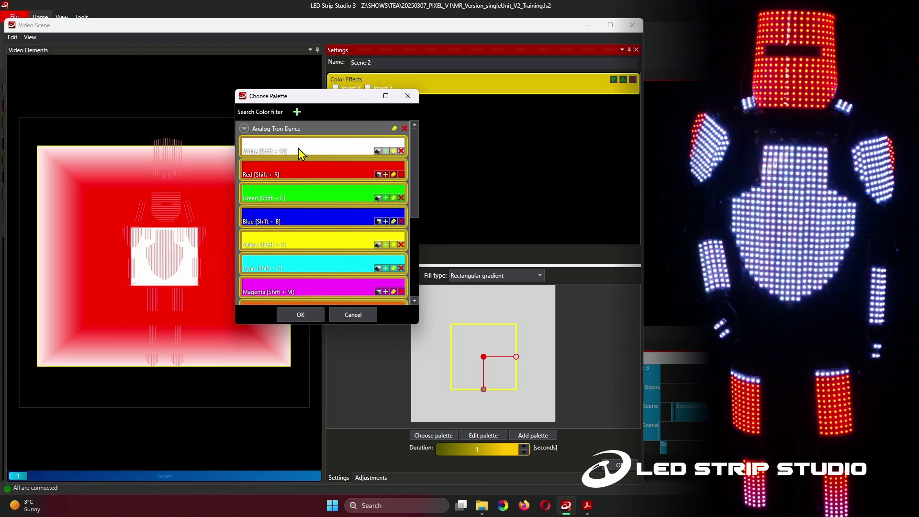
{"action": "left_click", "coordinate": [300, 315]}
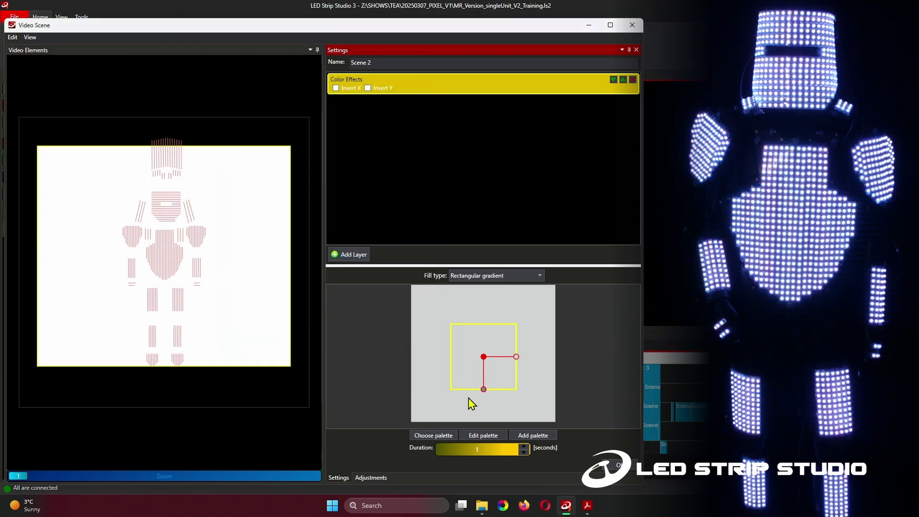
Edit the layer's palette and dim its single colour stop to dark grey 44, 44, 44, 0
{"action": "left_click", "coordinate": [477, 437]}
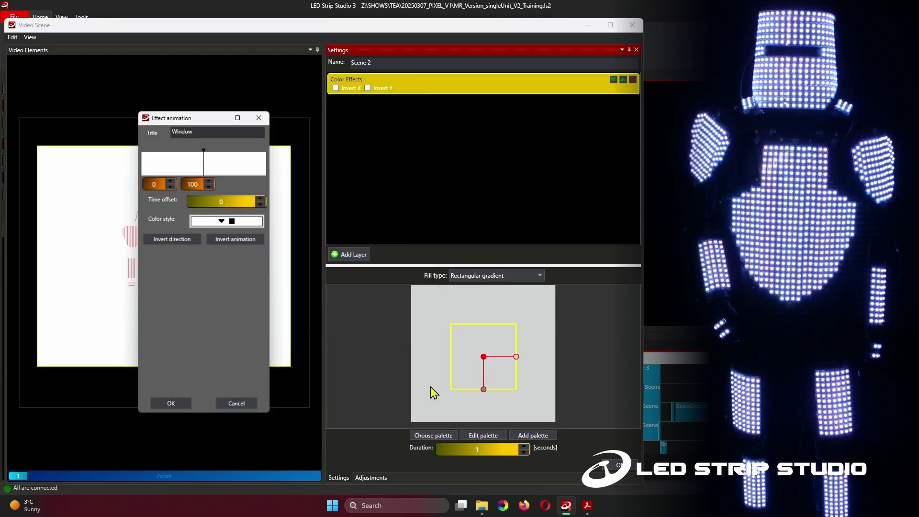
{"action": "left_click", "coordinate": [204, 152]}
{"action": "left_click", "coordinate": [150, 212]}
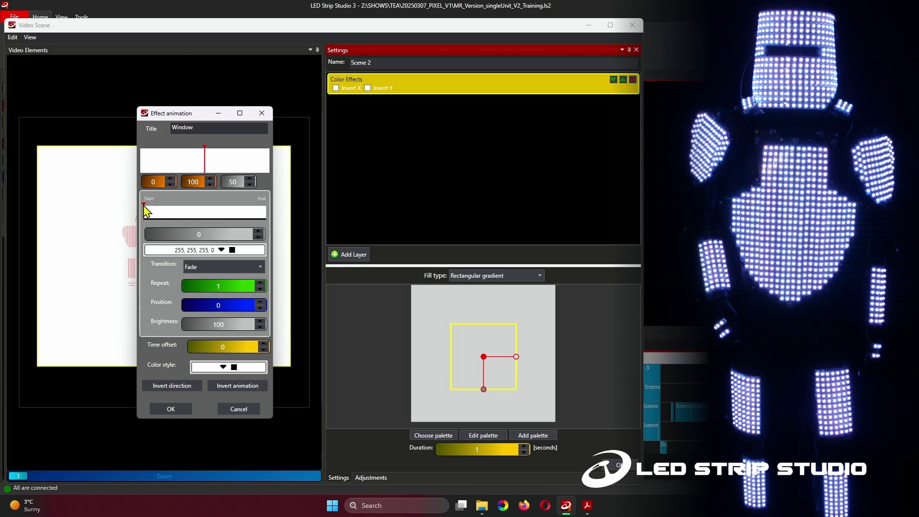
{"action": "left_click", "coordinate": [217, 251]}
{"action": "left_click_drag", "start_coordinate": [448, 154], "coordinate": [382, 162]}
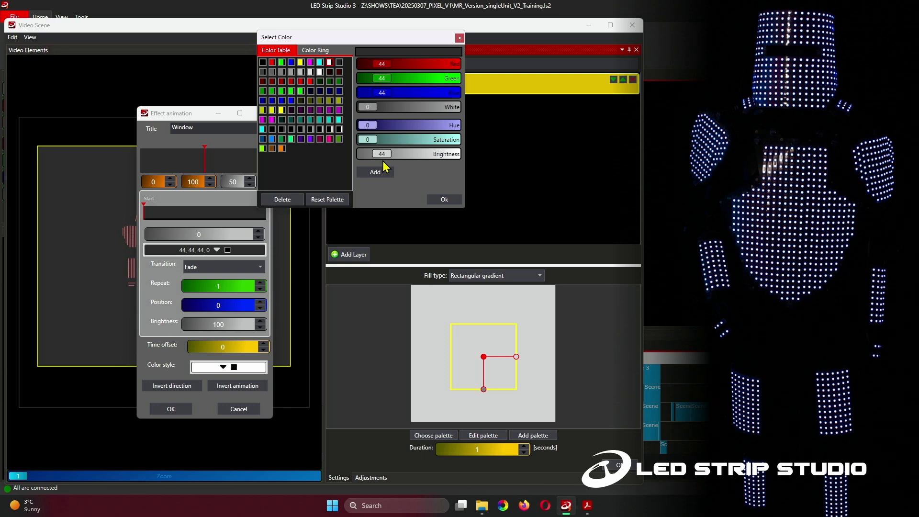
{"action": "left_click", "coordinate": [443, 199]}
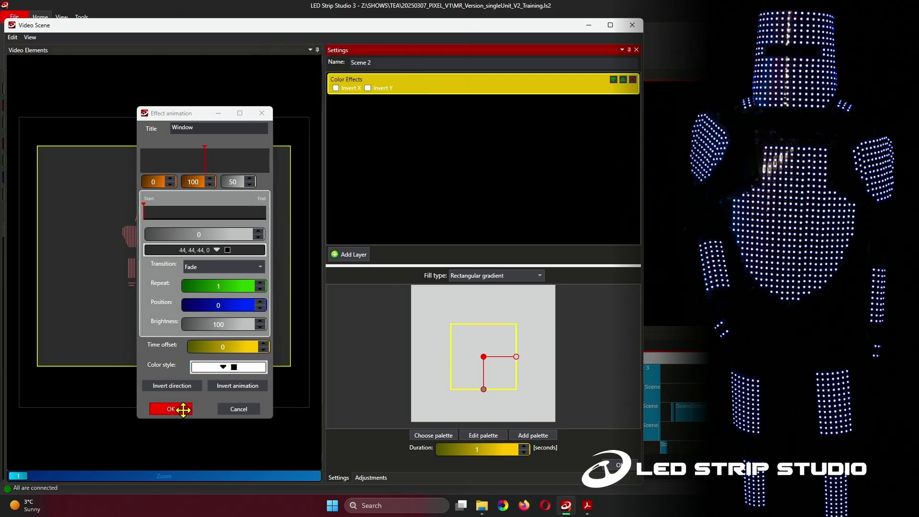
{"action": "left_click", "coordinate": [171, 409]}
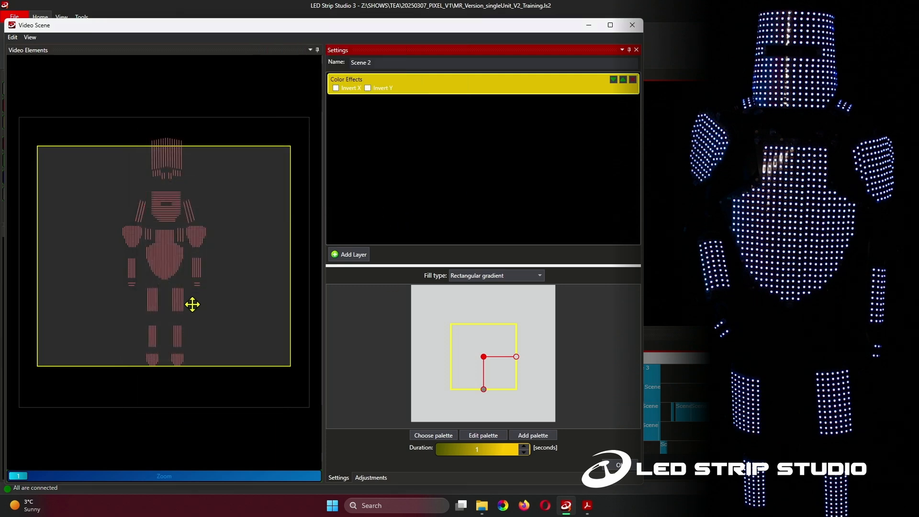
Reset the Color Effects layer's size and position so it fills the whole scene area
{"action": "left_click", "coordinate": [174, 239]}
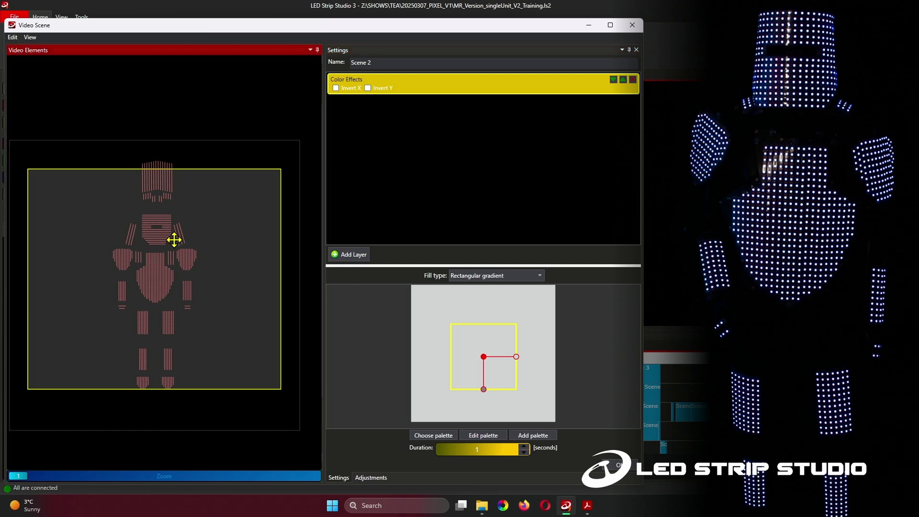
{"action": "right_click", "coordinate": [431, 87]}
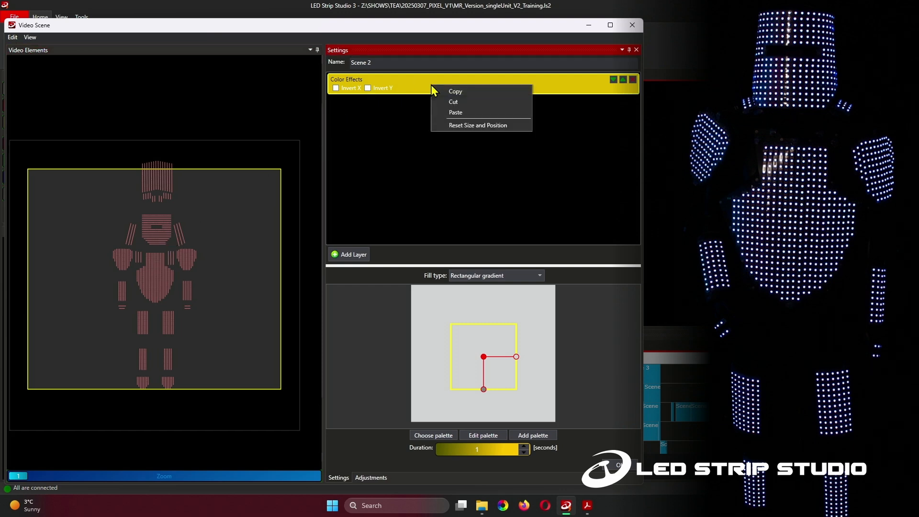
{"action": "left_click", "coordinate": [484, 126]}
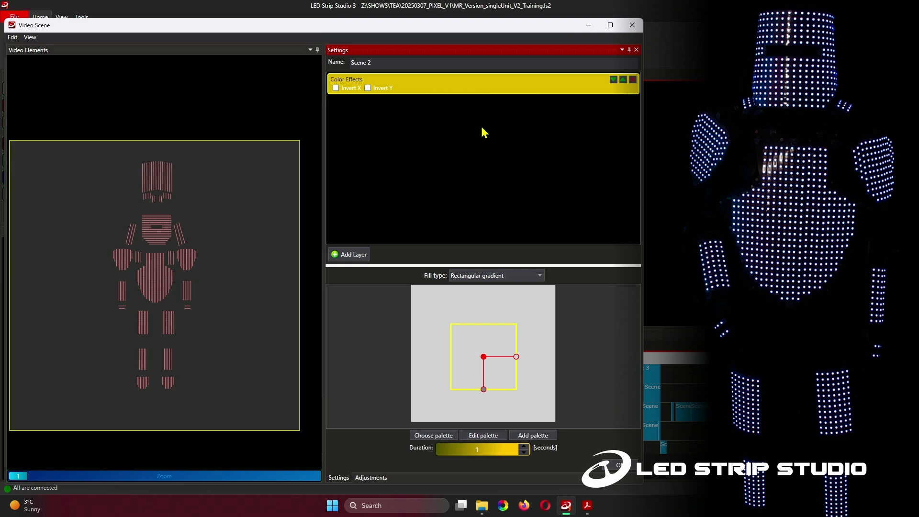
{"action": "left_click_drag", "start_coordinate": [164, 262], "coordinate": [170, 257]}
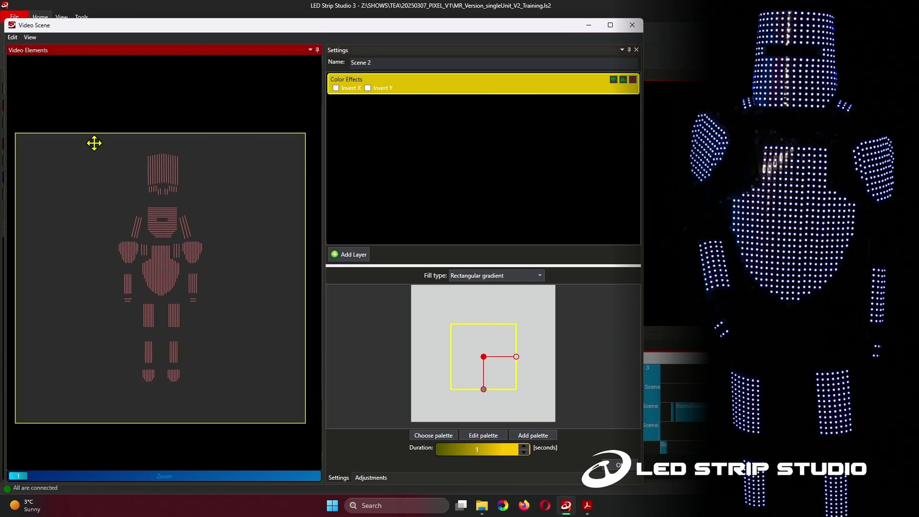
{"action": "left_click", "coordinate": [436, 82]}
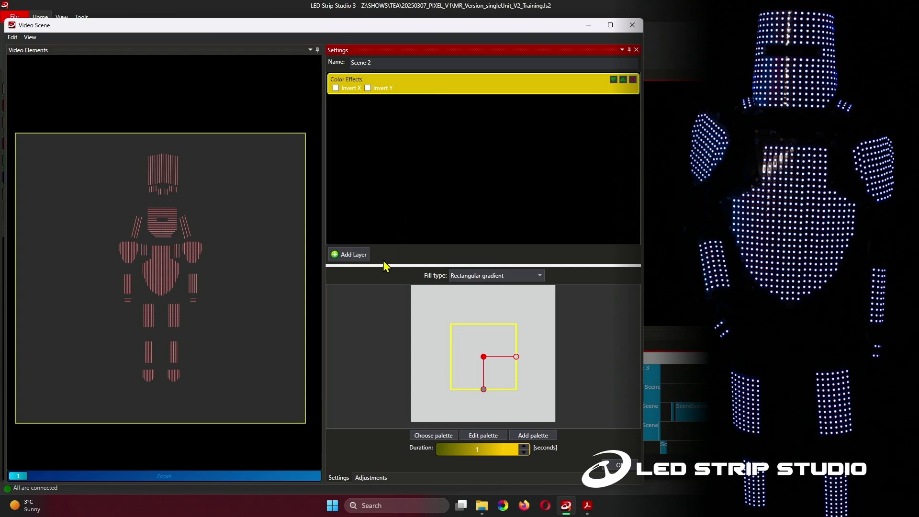
Add a second layer to Scene 2 using the Paint image generator and select it
{"action": "left_click", "coordinate": [341, 258]}
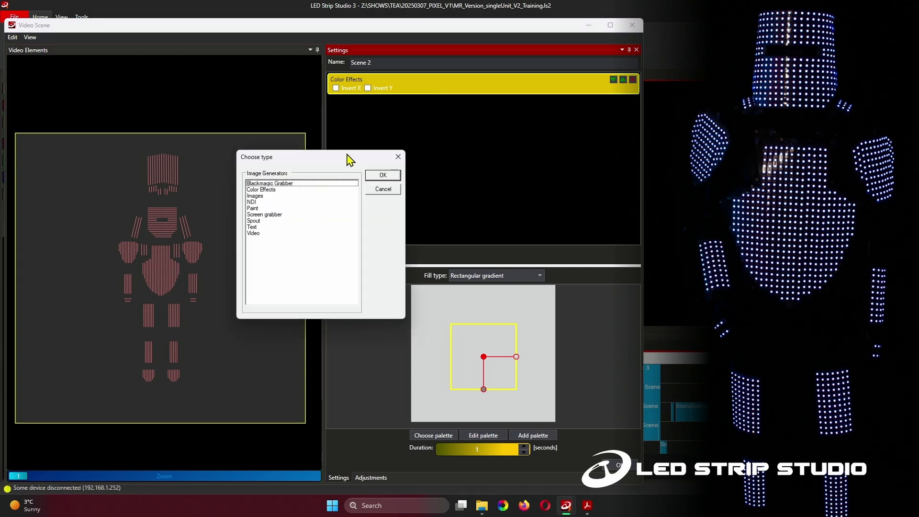
{"action": "left_click_drag", "start_coordinate": [344, 156], "coordinate": [196, 139]}
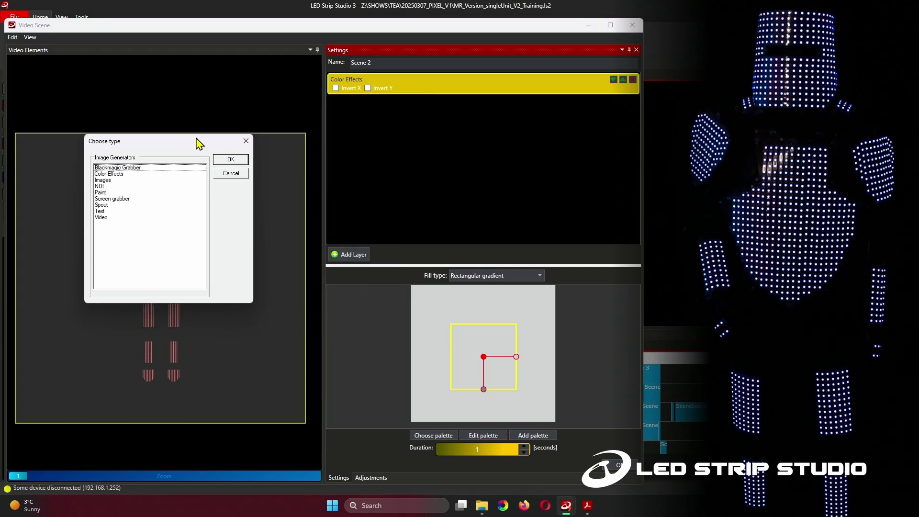
{"action": "left_click", "coordinate": [108, 194]}
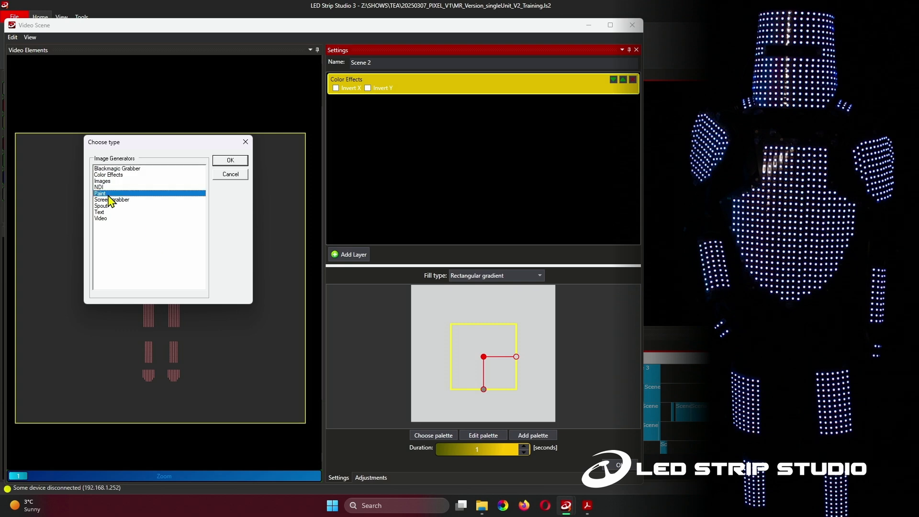
{"action": "left_click", "coordinate": [231, 161]}
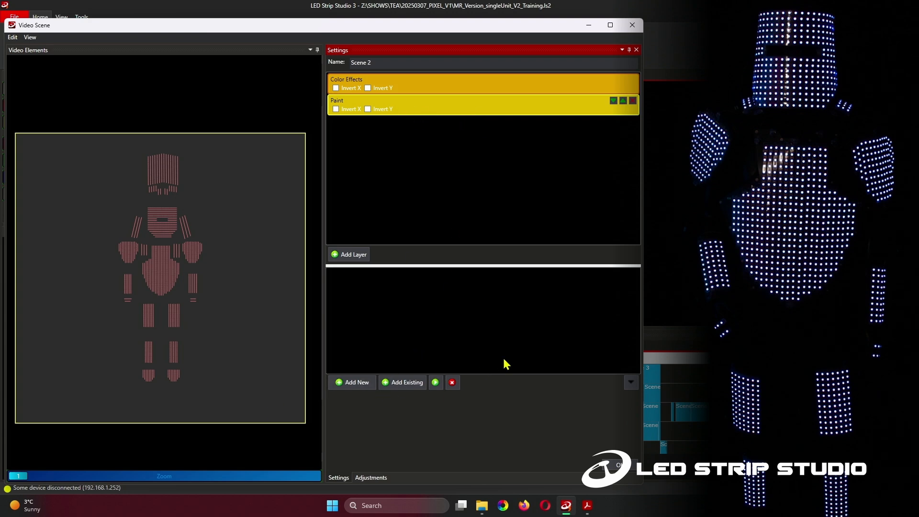
{"action": "left_click", "coordinate": [457, 101]}
{"action": "left_click", "coordinate": [454, 108]}
Add a new image named mask_chest_001.png to the Paint layer
{"action": "left_click", "coordinate": [357, 382]}
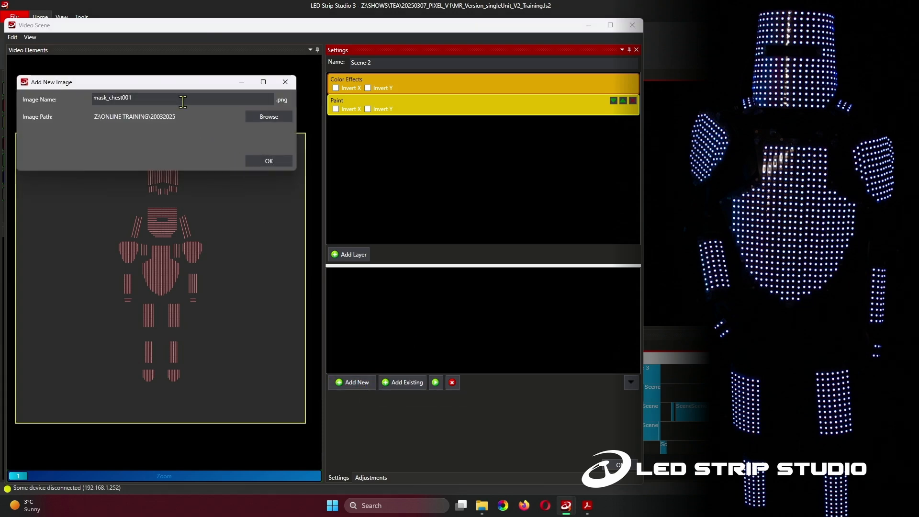
{"action": "left_click_drag", "start_coordinate": [189, 85], "coordinate": [215, 108]}
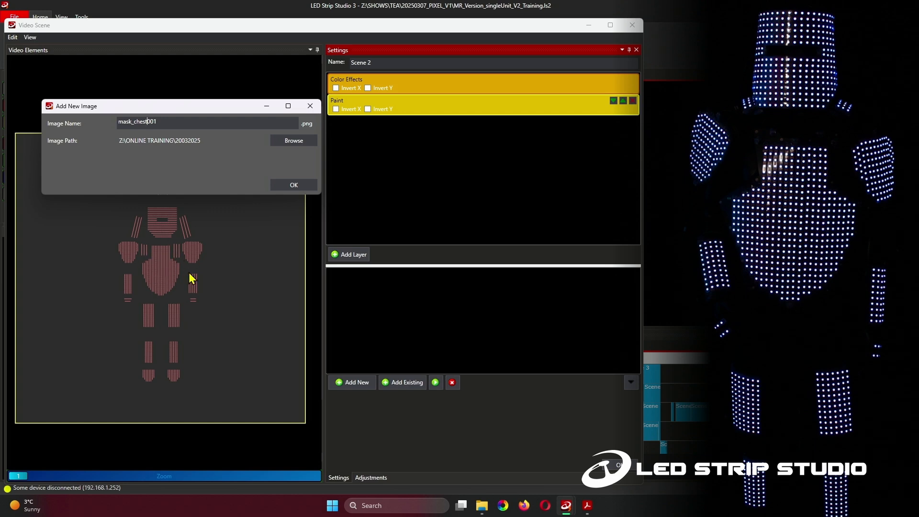
{"action": "type", "text": "_"}
{"action": "left_click", "coordinate": [294, 185]}
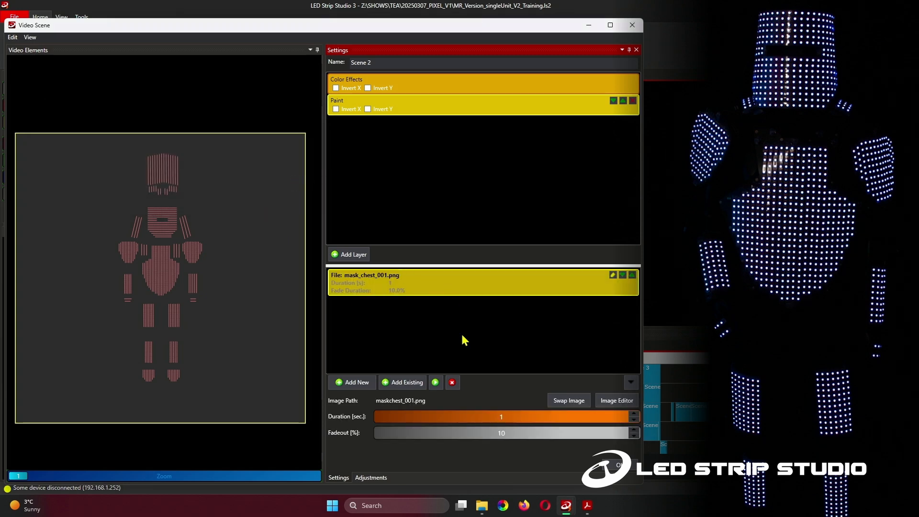
Add a second image named mask_chest_002.png to the Paint layer and delete it again
{"action": "left_click", "coordinate": [353, 381]}
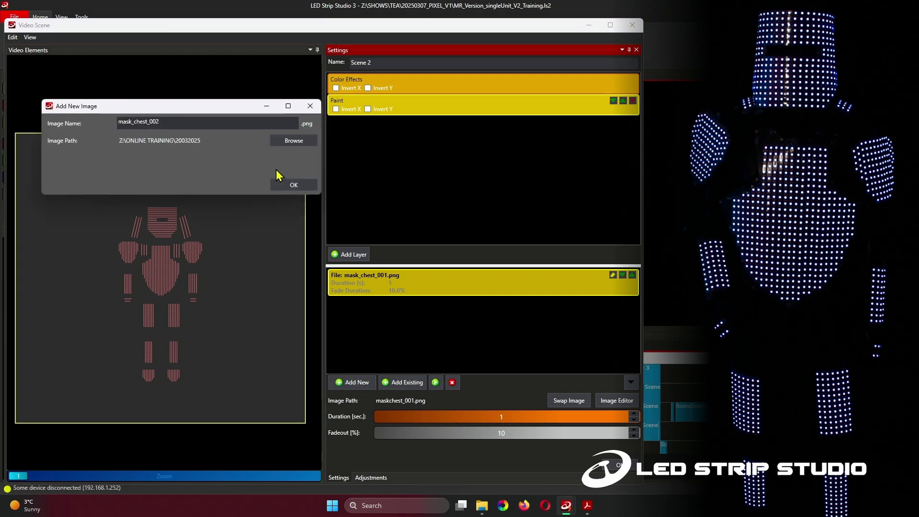
{"action": "left_click", "coordinate": [294, 185]}
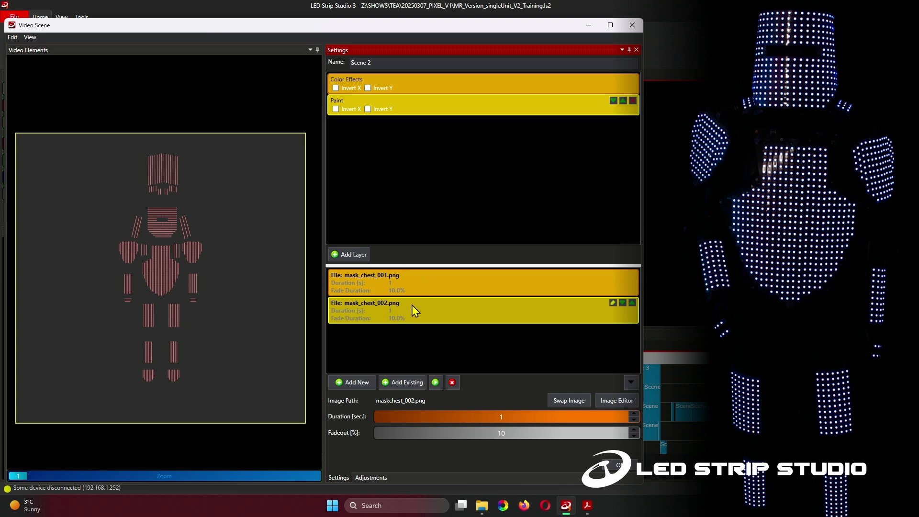
{"action": "left_click", "coordinate": [452, 382]}
Open mask_chest_001.png in the bitmap editor
{"action": "left_click", "coordinate": [448, 283]}
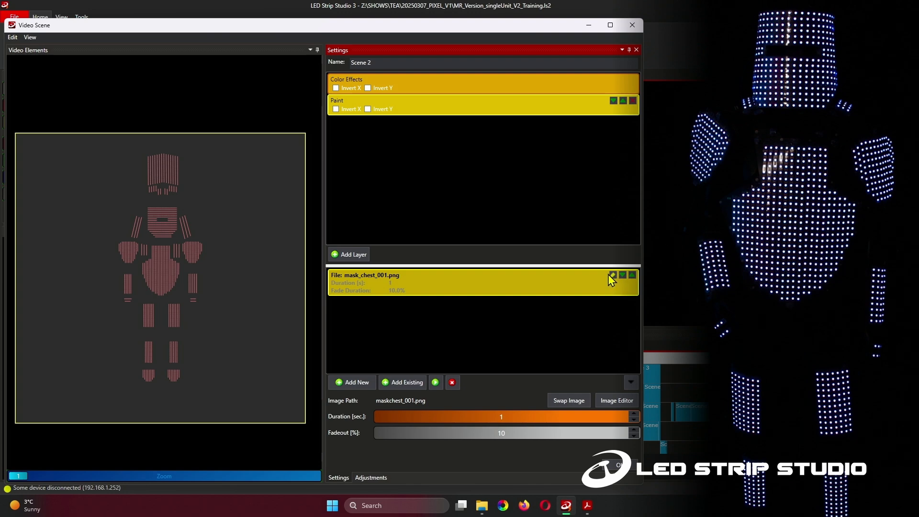
{"action": "left_click", "coordinate": [617, 401]}
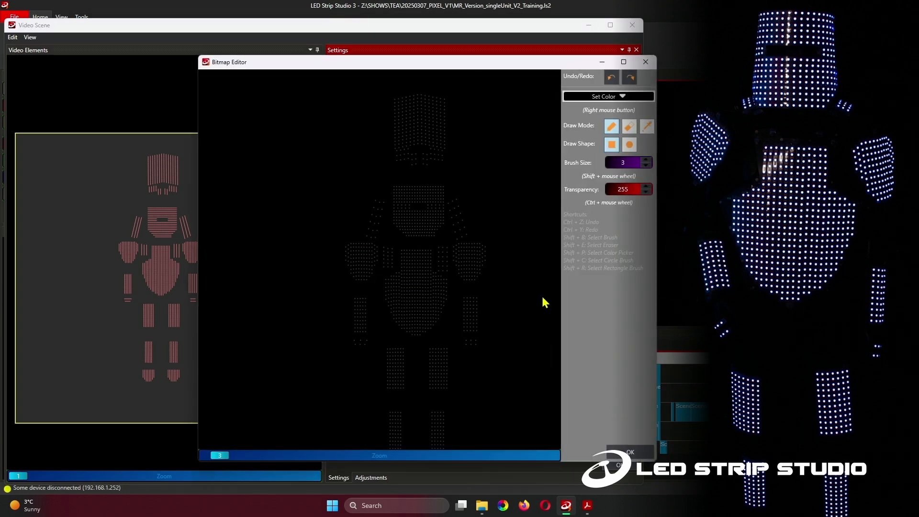
{"action": "left_click_drag", "start_coordinate": [499, 68], "coordinate": [341, 61]}
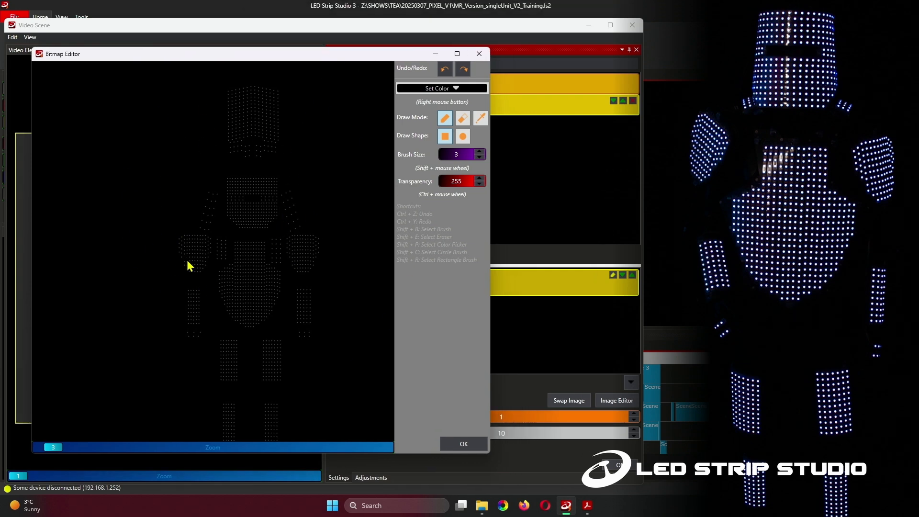
{"action": "scroll", "coordinate": [185, 256], "scroll_direction": "up", "scroll_amount": 6}
{"action": "scroll", "coordinate": [188, 248], "scroll_direction": "down", "scroll_amount": 4}
{"action": "scroll", "coordinate": [192, 246], "scroll_direction": "down", "scroll_amount": 2}
{"action": "scroll", "coordinate": [201, 242], "scroll_direction": "up", "scroll_amount": 2}
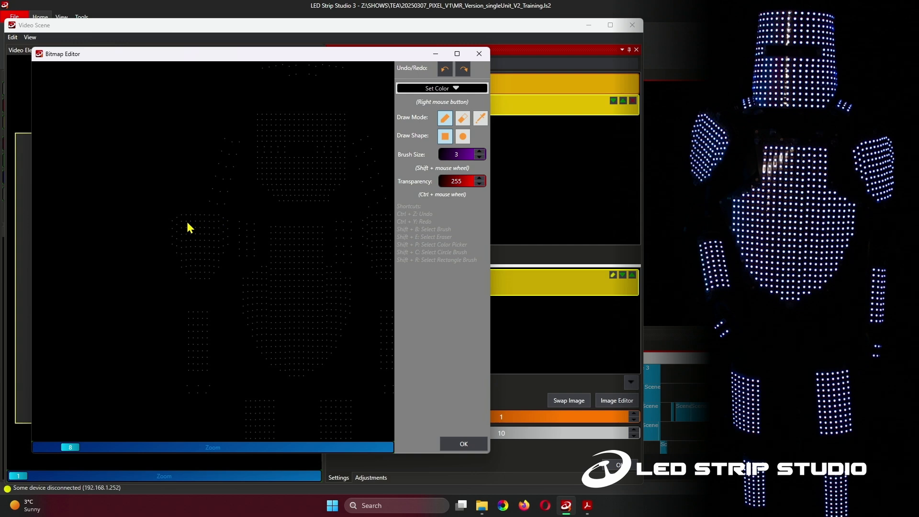
{"action": "scroll", "coordinate": [196, 230], "scroll_direction": "up", "scroll_amount": 2}
{"action": "left_click_drag", "start_coordinate": [272, 57], "coordinate": [262, 54]}
Set the brush colour to magenta from the colour table in the bitmap editor
{"action": "left_click", "coordinate": [445, 86]}
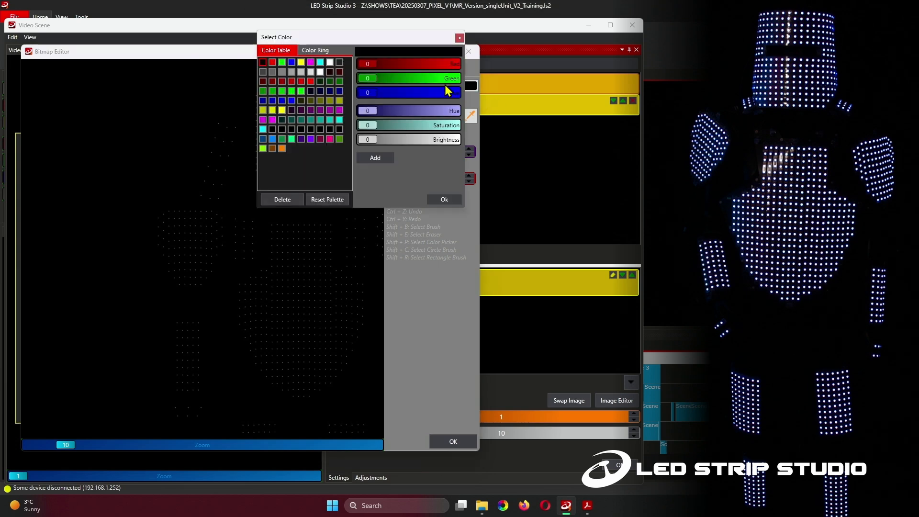
{"action": "left_click_drag", "start_coordinate": [360, 38], "coordinate": [346, 167]}
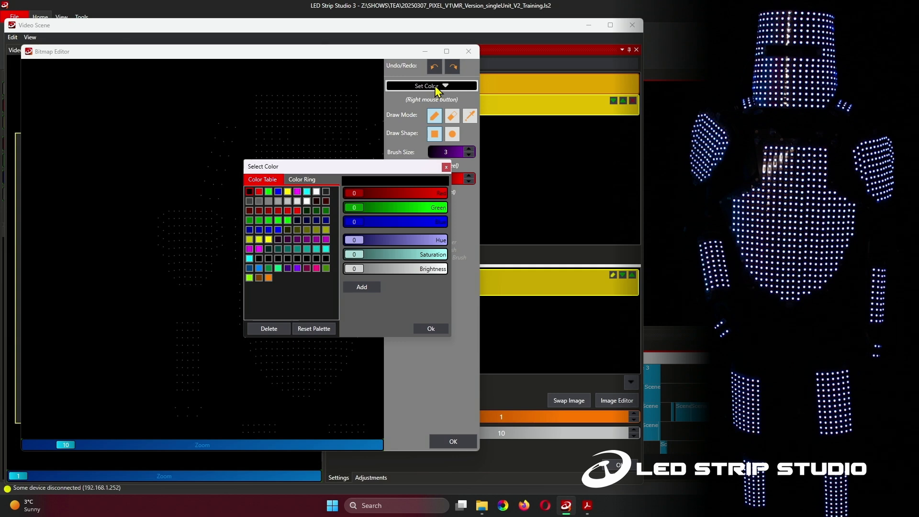
{"action": "left_click", "coordinate": [436, 329]}
{"action": "right_click", "coordinate": [245, 272]}
{"action": "left_click_drag", "start_coordinate": [318, 166], "coordinate": [266, 134]}
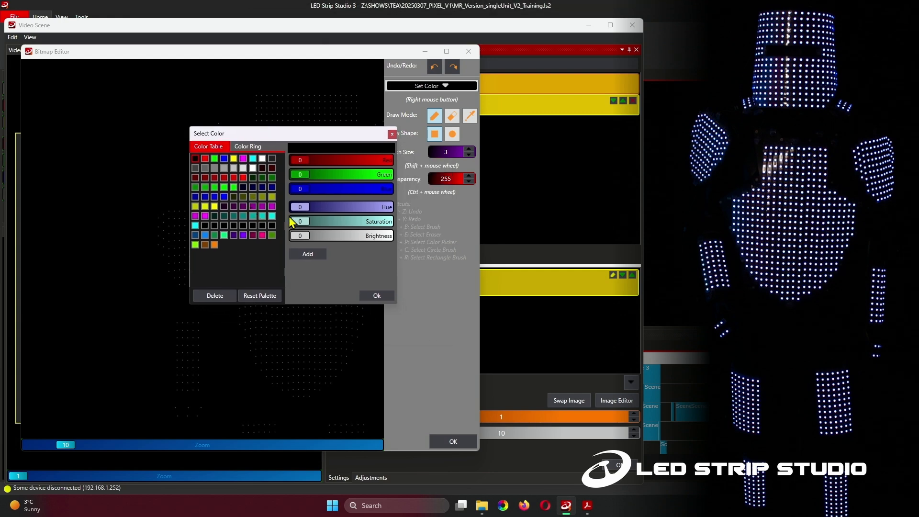
{"action": "left_click", "coordinate": [243, 160]}
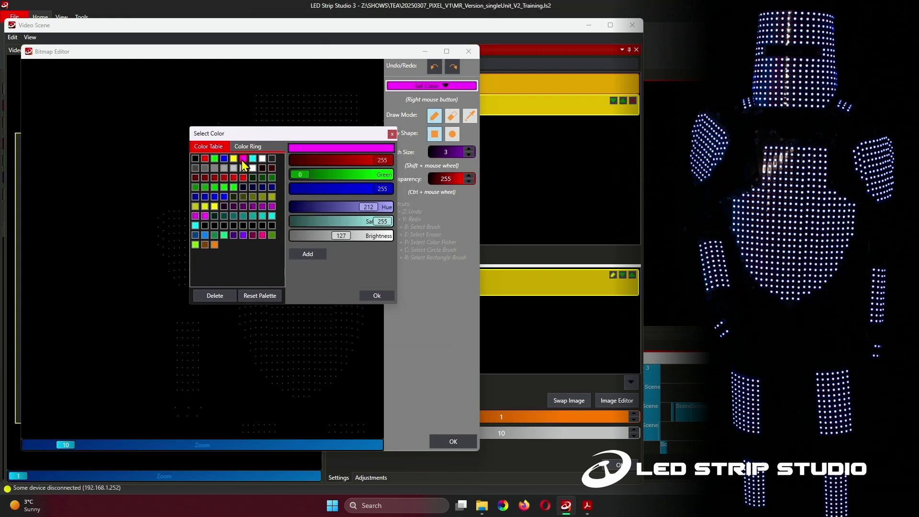
{"action": "left_click", "coordinate": [379, 298]}
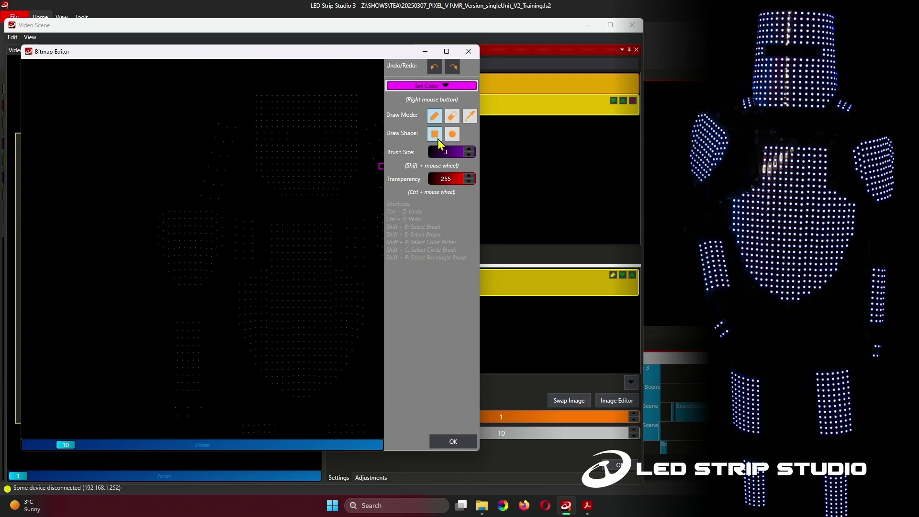
Enlarge the square brush to size 26 and stamp one magenta square on the figure's upper chest
{"action": "scroll", "coordinate": [448, 153], "scroll_direction": "up", "scroll_amount": 20}
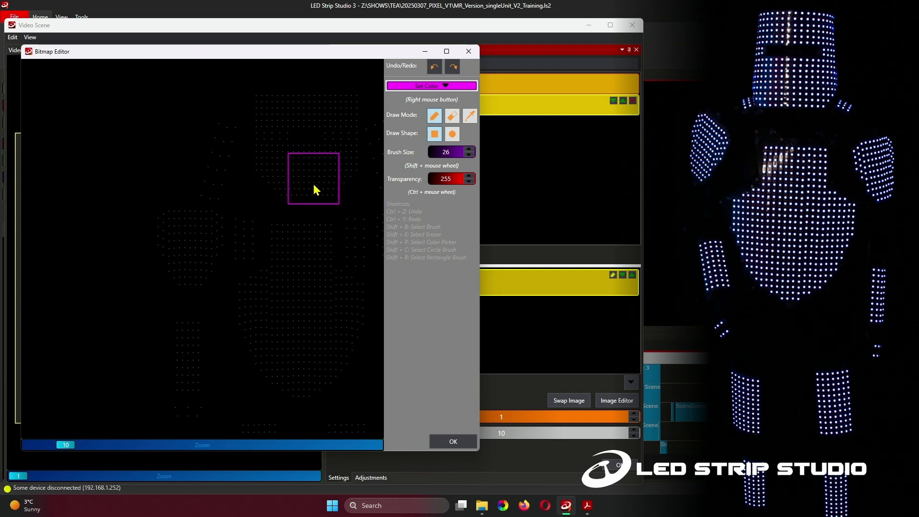
{"action": "left_click", "coordinate": [304, 252]}
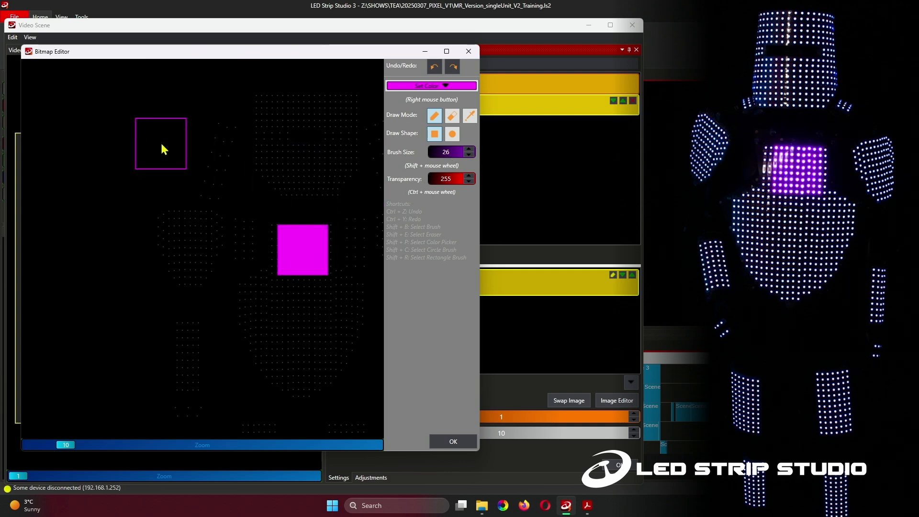
Undo the magenta square on the figure's upper chest and reduce the square brush to size 3
{"action": "left_click", "coordinate": [435, 68]}
{"action": "scroll", "coordinate": [448, 152], "scroll_direction": "down", "scroll_amount": 10}
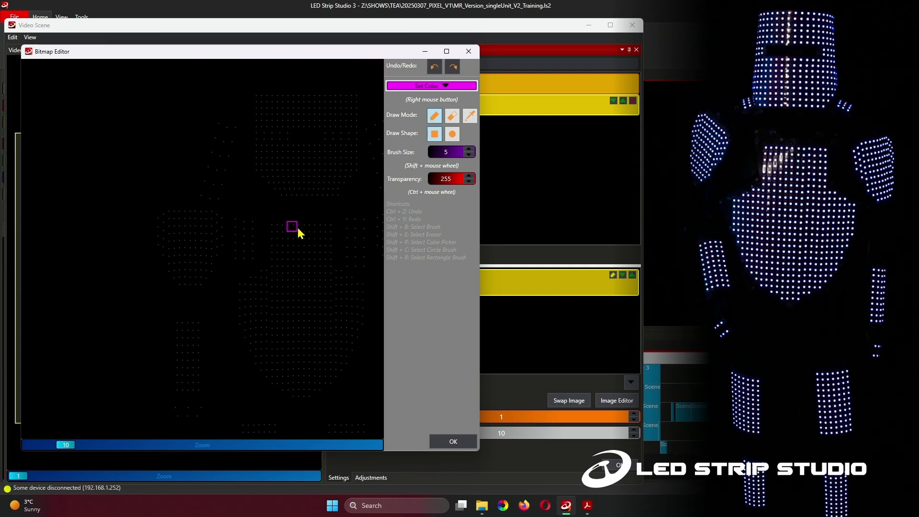
{"action": "scroll", "coordinate": [446, 150], "scroll_direction": "down", "scroll_amount": 2}
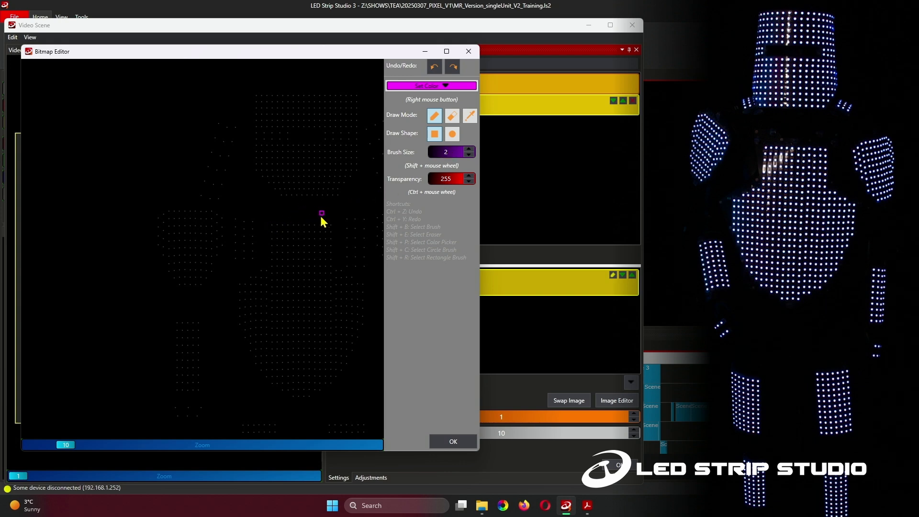
{"action": "scroll", "coordinate": [298, 231], "scroll_direction": "up", "scroll_amount": 3}
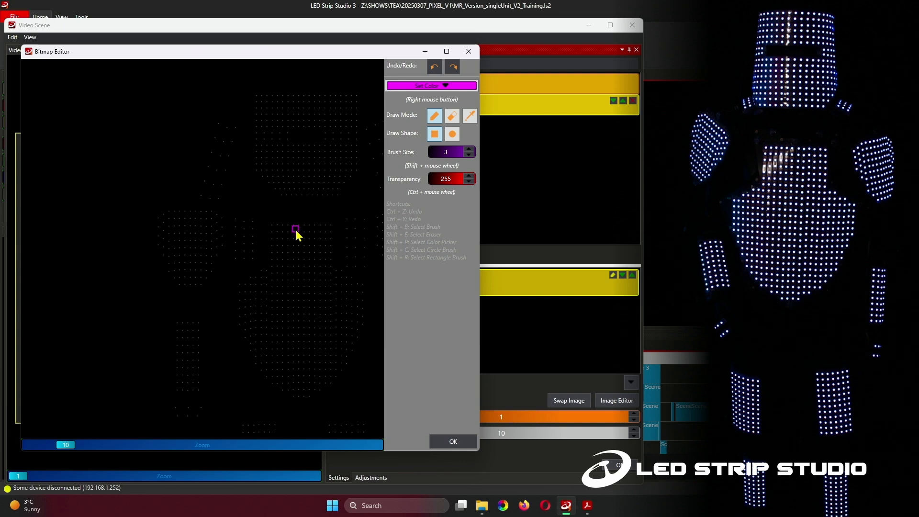
{"action": "scroll", "coordinate": [297, 232], "scroll_direction": "up", "scroll_amount": 4}
{"action": "scroll", "coordinate": [296, 233], "scroll_direction": "up", "scroll_amount": 2}
{"action": "scroll", "coordinate": [296, 233], "scroll_direction": "down", "scroll_amount": 5}
{"action": "scroll", "coordinate": [296, 233], "scroll_direction": "up", "scroll_amount": 5}
{"action": "scroll", "coordinate": [297, 233], "scroll_direction": "down", "scroll_amount": 5}
{"action": "scroll", "coordinate": [296, 233], "scroll_direction": "up", "scroll_amount": 5}
{"action": "scroll", "coordinate": [296, 233], "scroll_direction": "down", "scroll_amount": 8}
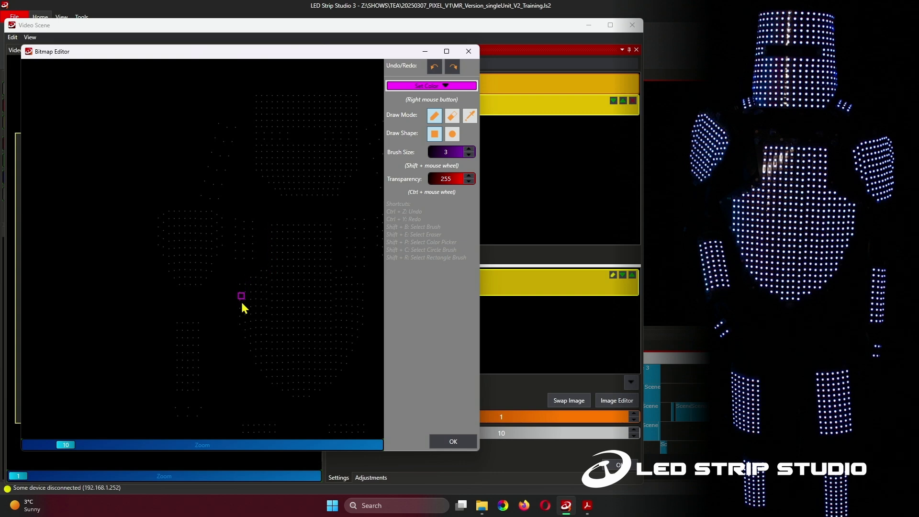
Trace the full outline of the figure's chest in magenta with the size 3 square brush
{"action": "left_click_drag", "start_coordinate": [271, 227], "coordinate": [330, 228]}
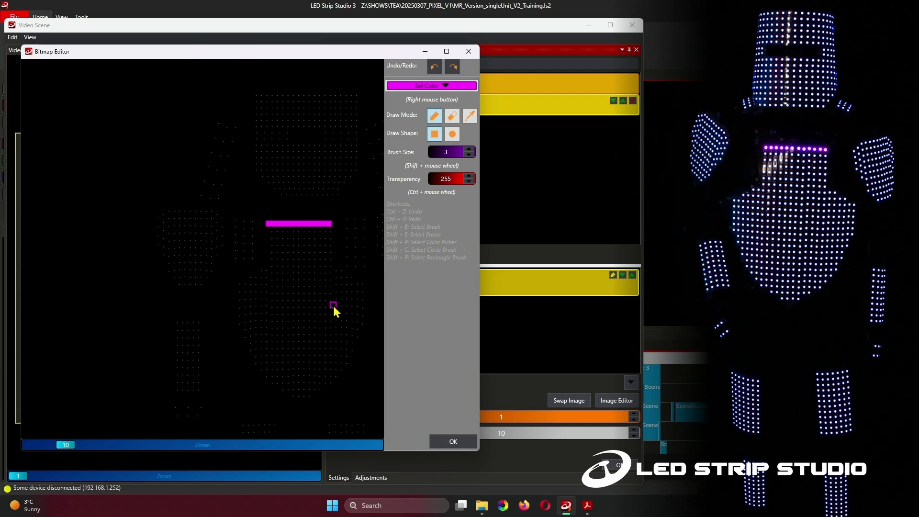
{"action": "mouse_move", "coordinate": [331, 226]}
{"action": "left_mouse_down"}
{"action": "mouse_move", "coordinate": [332, 273]}
{"action": "mouse_move", "coordinate": [355, 279]}
{"action": "mouse_move", "coordinate": [366, 300]}
{"action": "mouse_move", "coordinate": [364, 334]}
{"action": "mouse_move", "coordinate": [331, 385]}
{"action": "left_mouse_up"}
{"action": "scroll", "coordinate": [330, 381], "scroll_direction": "up", "scroll_amount": 3}
{"action": "scroll", "coordinate": [330, 381], "scroll_direction": "up", "scroll_amount": 5}
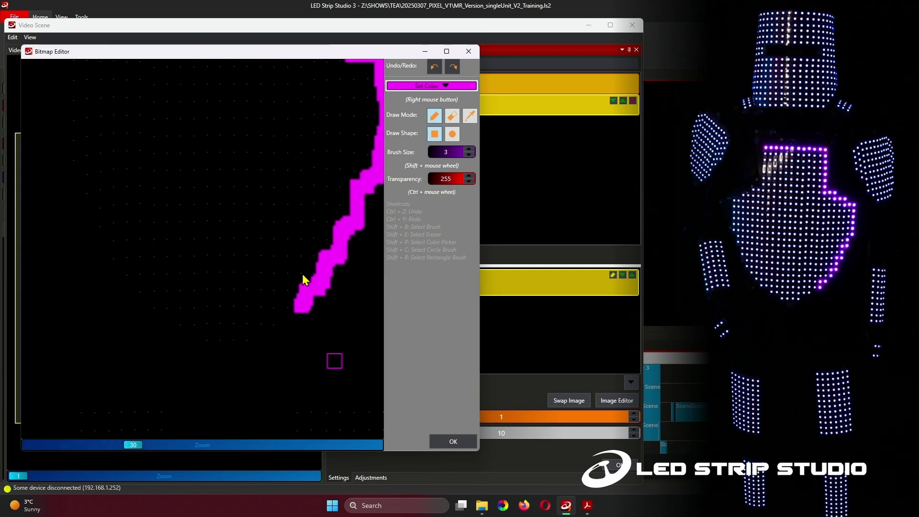
{"action": "mouse_move", "coordinate": [301, 299]}
{"action": "left_mouse_down"}
{"action": "mouse_move", "coordinate": [255, 331]}
{"action": "mouse_move", "coordinate": [209, 337]}
{"action": "mouse_move", "coordinate": [206, 327]}
{"action": "mouse_move", "coordinate": [187, 323]}
{"action": "mouse_move", "coordinate": [185, 308]}
{"action": "mouse_move", "coordinate": [136, 284]}
{"action": "mouse_move", "coordinate": [86, 185]}
{"action": "left_mouse_up"}
{"action": "mouse_move", "coordinate": [155, 176]}
{"action": "left_mouse_down"}
{"action": "mouse_move", "coordinate": [272, 323]}
{"action": "mouse_move", "coordinate": [277, 344]}
{"action": "left_mouse_up"}
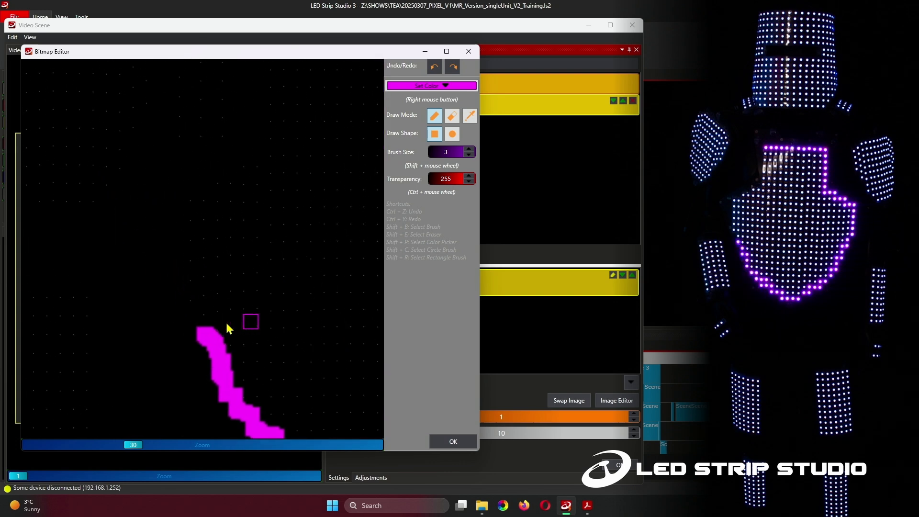
{"action": "mouse_move", "coordinate": [198, 331]}
{"action": "left_mouse_down"}
{"action": "mouse_move", "coordinate": [187, 293]}
{"action": "mouse_move", "coordinate": [191, 200]}
{"action": "mouse_move", "coordinate": [220, 200]}
{"action": "mouse_move", "coordinate": [219, 190]}
{"action": "mouse_move", "coordinate": [247, 186]}
{"action": "mouse_move", "coordinate": [247, 171]}
{"action": "mouse_move", "coordinate": [269, 165]}
{"action": "mouse_move", "coordinate": [277, 88]}
{"action": "left_mouse_up"}
{"action": "mouse_move", "coordinate": [306, 107]}
{"action": "left_mouse_down"}
{"action": "mouse_move", "coordinate": [304, 142]}
{"action": "mouse_move", "coordinate": [253, 316]}
{"action": "left_mouse_up"}
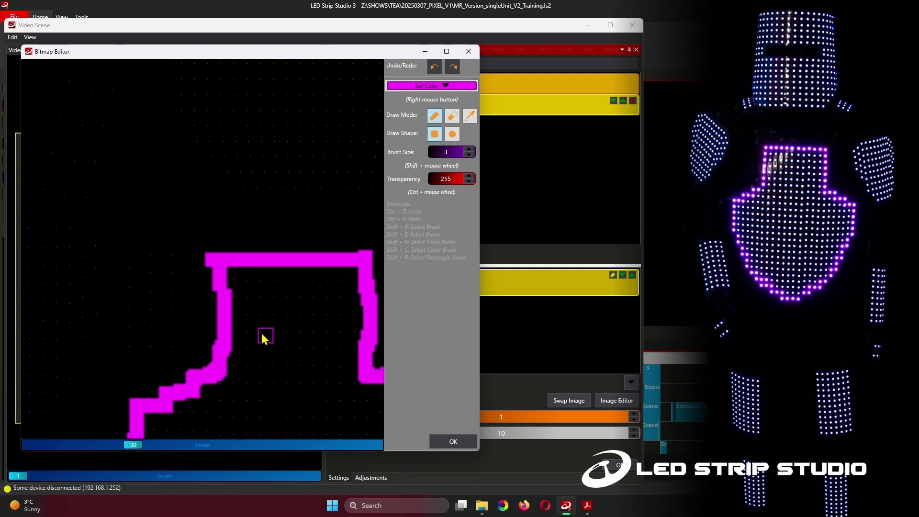
Paint a magenta cross from one horizontal and one vertical line inside the chest outline and accept the bitmap edits
{"action": "scroll", "coordinate": [267, 343], "scroll_direction": "down", "scroll_amount": 5}
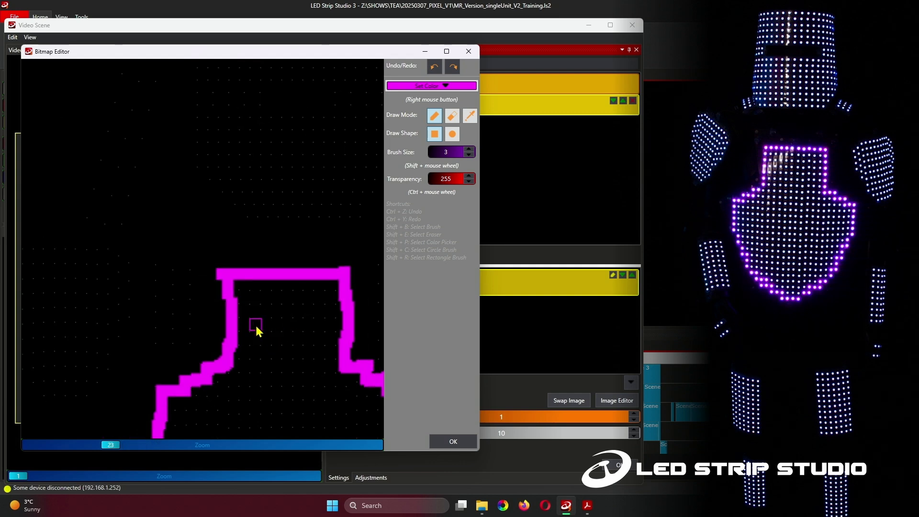
{"action": "mouse_move", "coordinate": [186, 301]}
{"action": "left_mouse_down"}
{"action": "mouse_move", "coordinate": [322, 280]}
{"action": "mouse_move", "coordinate": [228, 280]}
{"action": "left_mouse_up"}
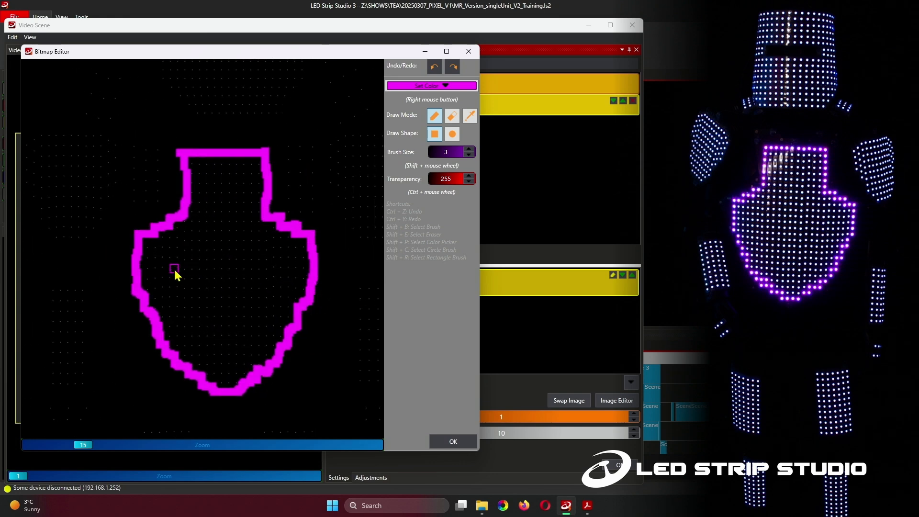
{"action": "mouse_move", "coordinate": [148, 268]}
{"action": "left_mouse_down"}
{"action": "mouse_move", "coordinate": [302, 268]}
{"action": "mouse_move", "coordinate": [251, 215]}
{"action": "mouse_move", "coordinate": [254, 264]}
{"action": "mouse_move", "coordinate": [303, 271]}
{"action": "left_mouse_up"}
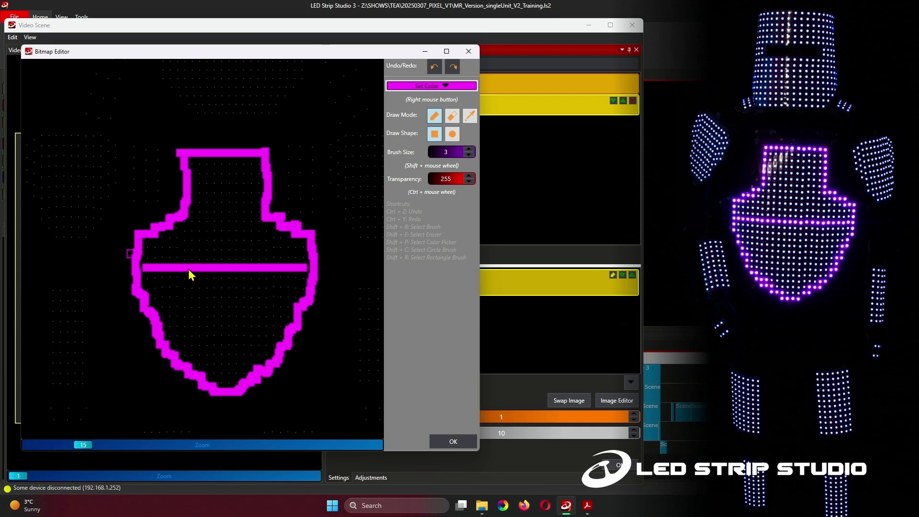
{"action": "left_click_drag", "start_coordinate": [231, 165], "coordinate": [230, 386]}
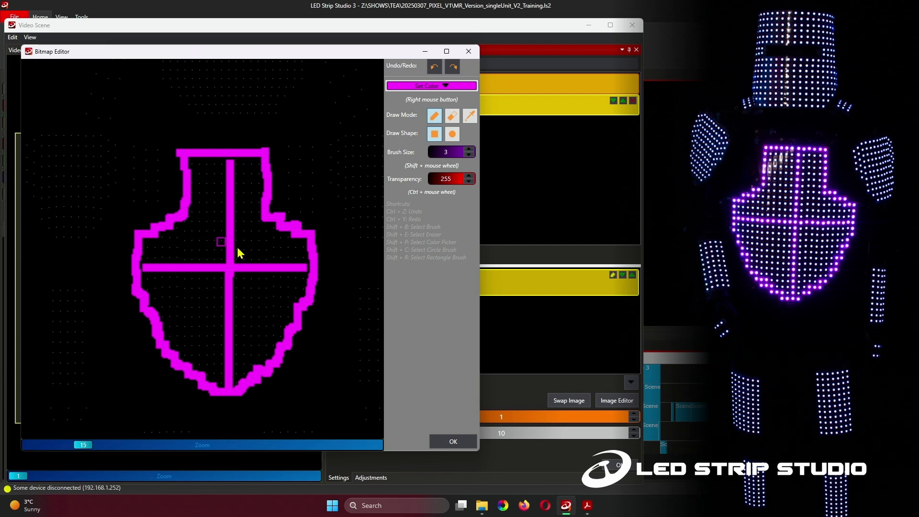
{"action": "left_click", "coordinate": [453, 442]}
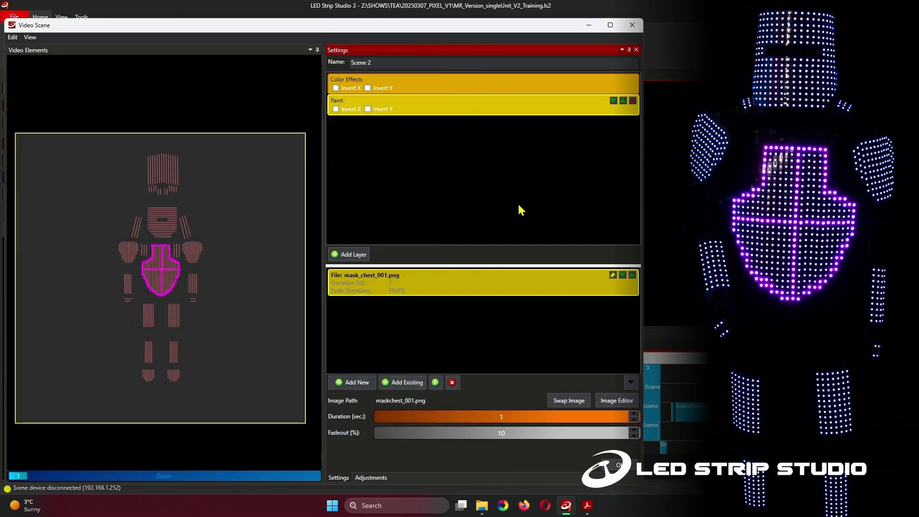
Delete the Color Effects layer from the scene
{"action": "left_click", "coordinate": [440, 86]}
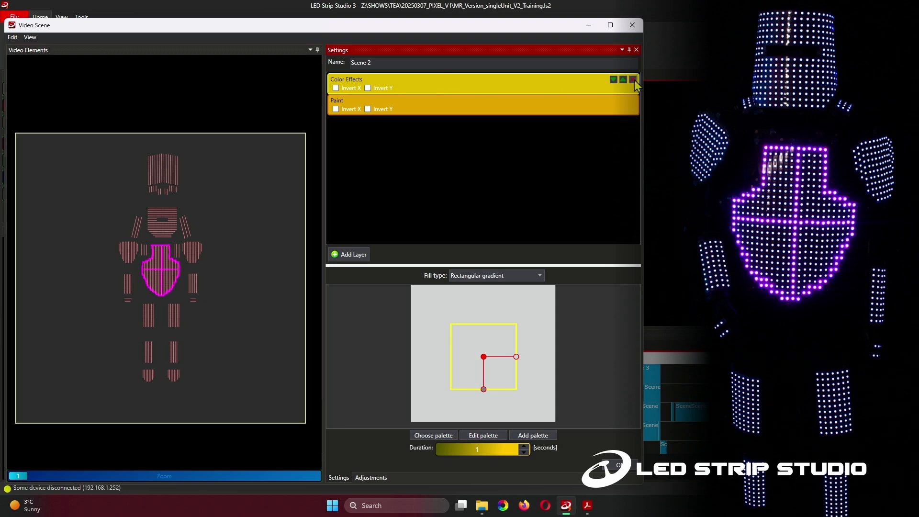
{"action": "left_click", "coordinate": [447, 110]}
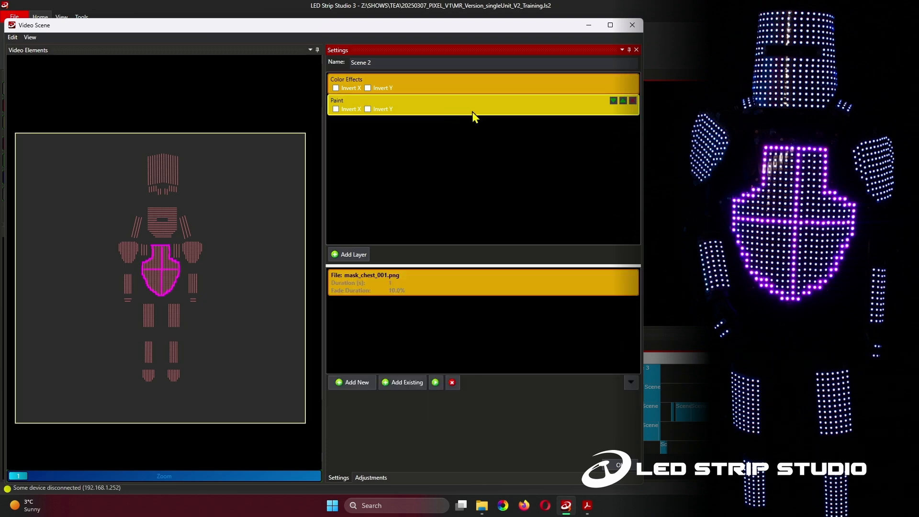
{"action": "left_click", "coordinate": [568, 84]}
{"action": "left_click", "coordinate": [633, 80]}
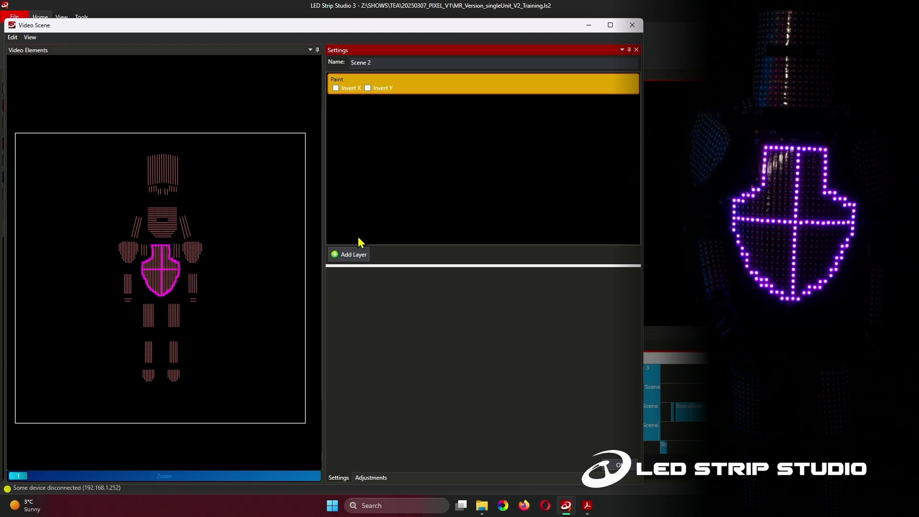
Reopen mask_chest_001.png from the Paint layer in the bitmap editor
{"action": "left_click", "coordinate": [426, 86]}
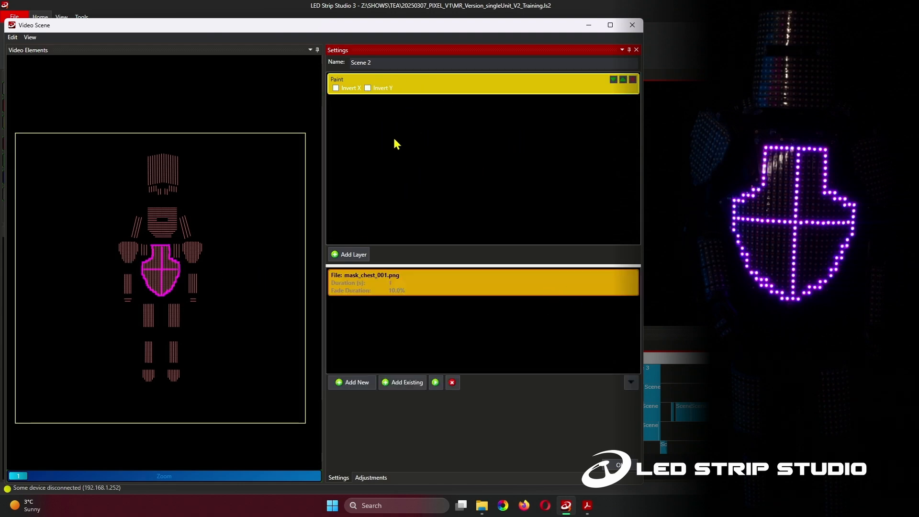
{"action": "left_click", "coordinate": [454, 281]}
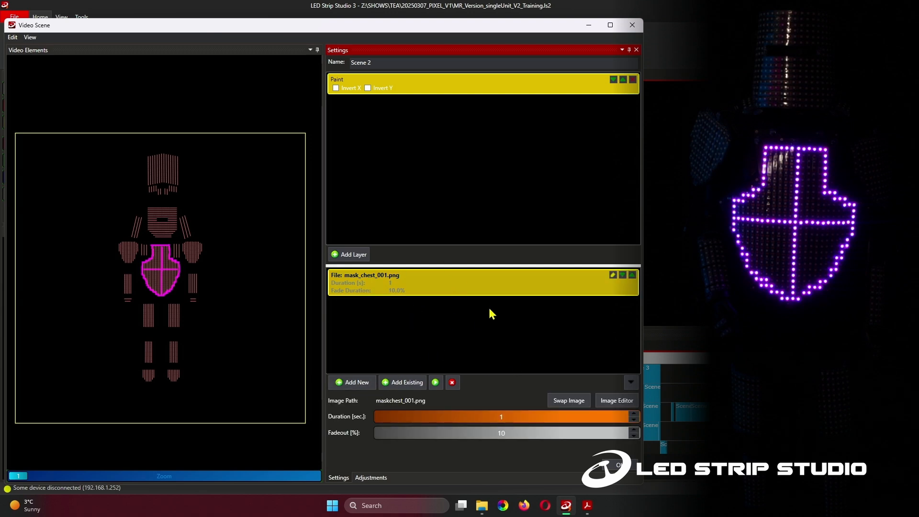
{"action": "left_click", "coordinate": [616, 401]}
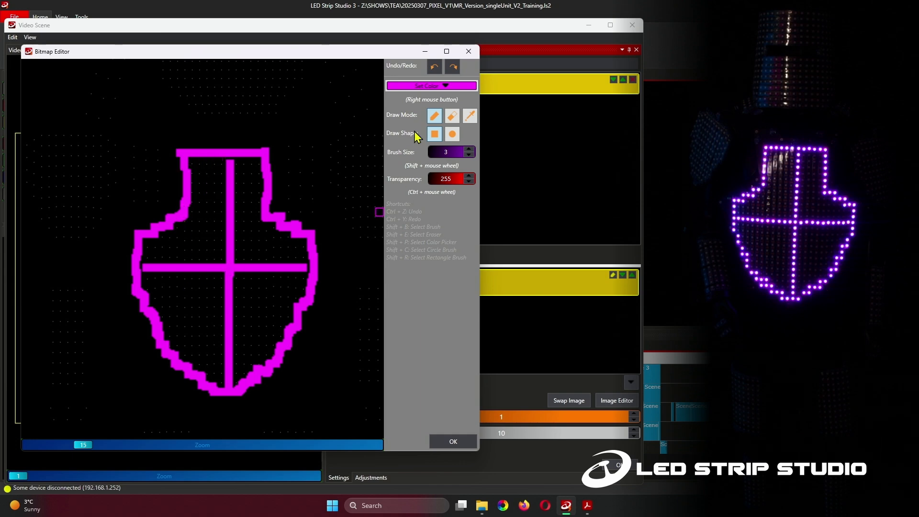
Set the brush colour to yellow and paint a short horizontal bar on each side of the vertical line in the upper chest
{"action": "right_click", "coordinate": [155, 190]}
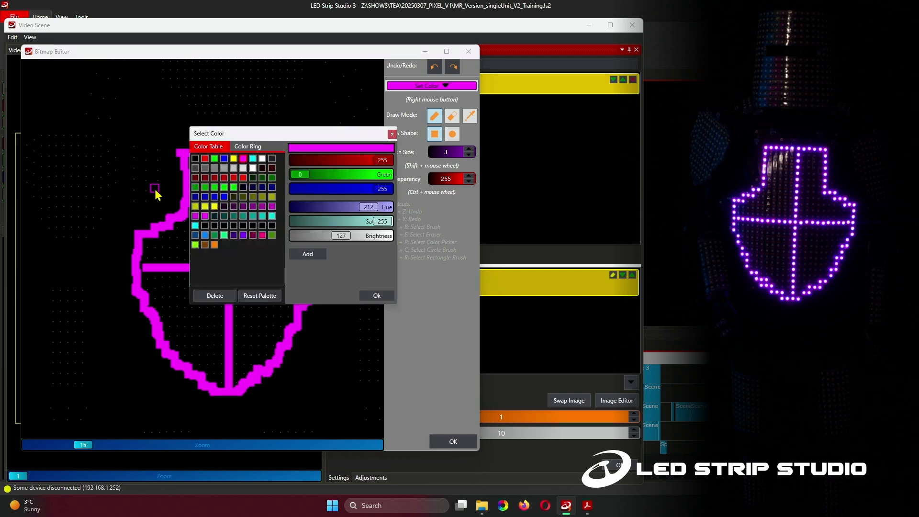
{"action": "left_click", "coordinate": [233, 158]}
{"action": "left_click", "coordinate": [375, 294]}
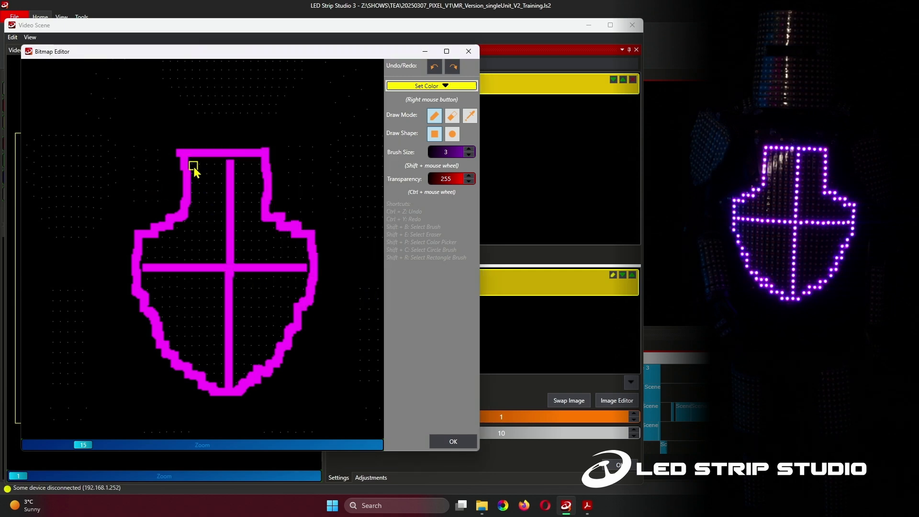
{"action": "left_click_drag", "start_coordinate": [222, 166], "coordinate": [222, 166]}
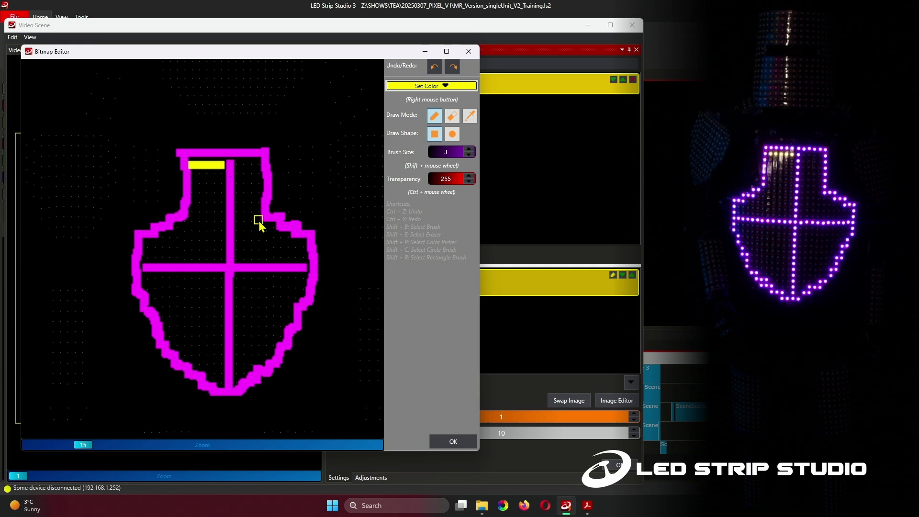
{"action": "left_click_drag", "start_coordinate": [239, 186], "coordinate": [261, 185]}
Switch to the circle brush shape and set the brush colour to cyan from the colour table
{"action": "left_click", "coordinate": [451, 136]}
{"action": "scroll", "coordinate": [249, 241], "scroll_direction": "up", "scroll_amount": 10}
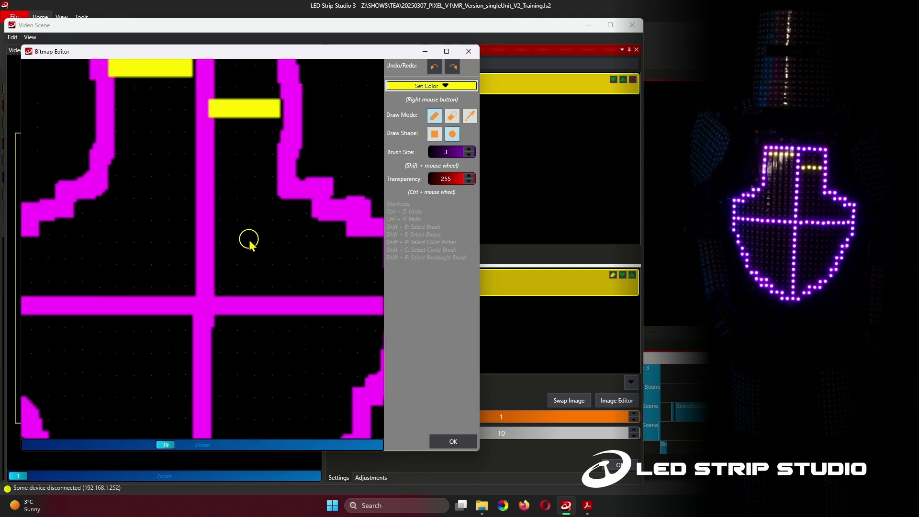
{"action": "scroll", "coordinate": [249, 240], "scroll_direction": "up", "scroll_amount": 4}
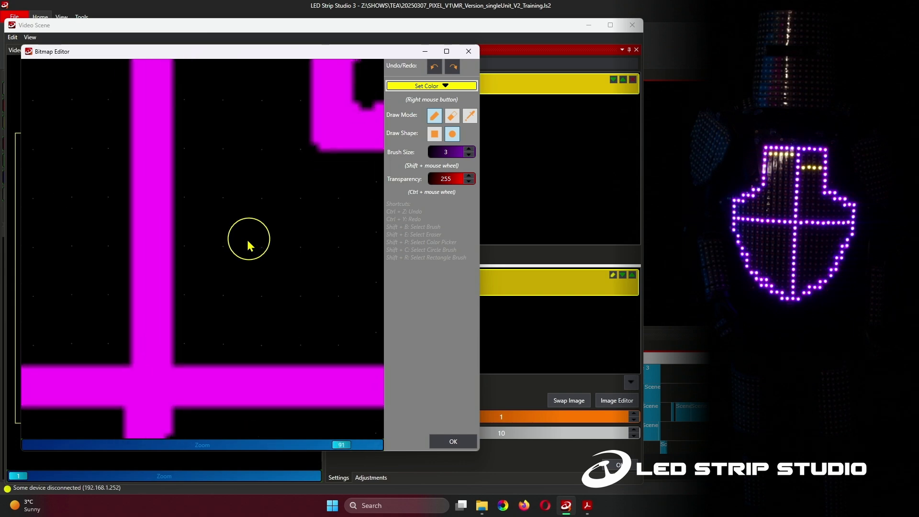
{"action": "right_click", "coordinate": [289, 204]}
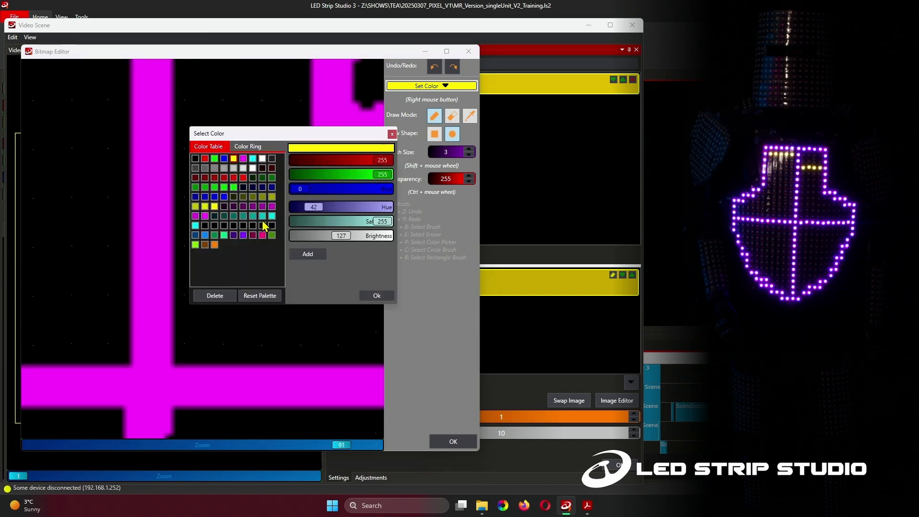
{"action": "left_click", "coordinate": [254, 159]}
{"action": "left_click", "coordinate": [376, 295]}
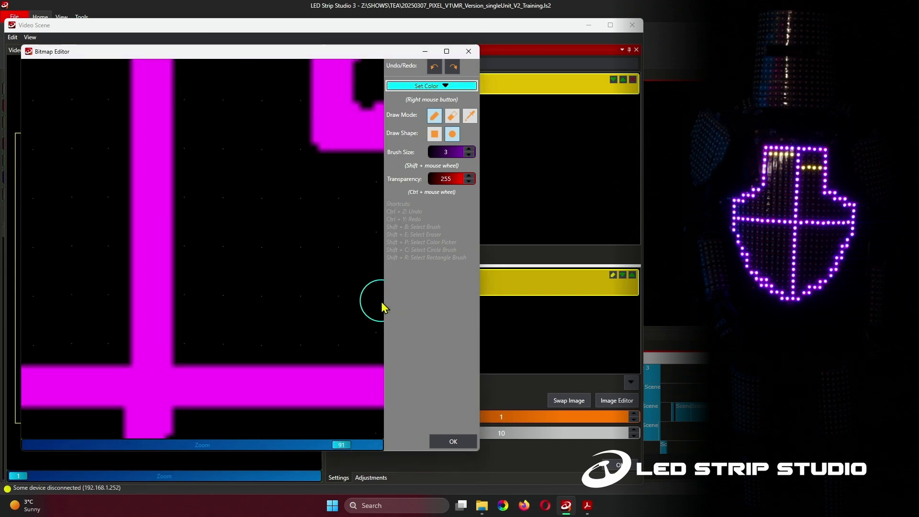
Stamp ten scattered cyan dots inside the chest outline, six above the horizontal line and four in the lower-left section
{"action": "left_click", "coordinate": [215, 243]}
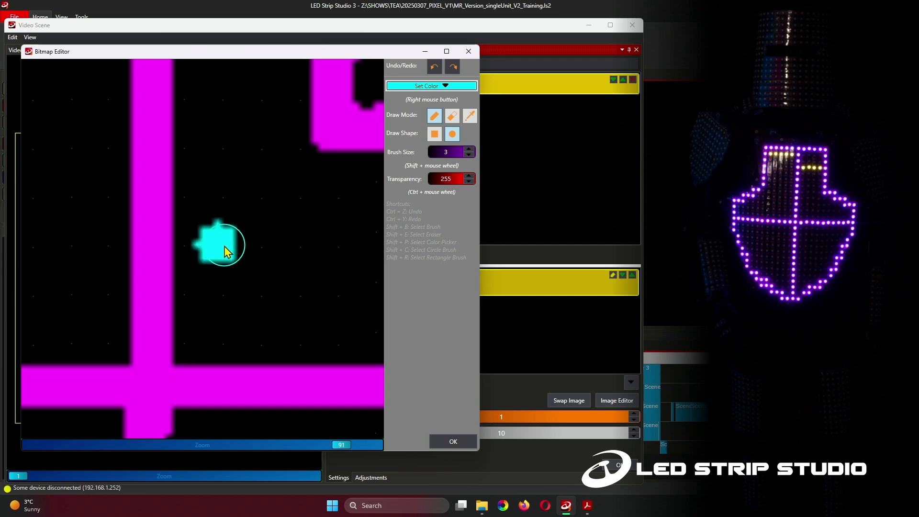
{"action": "scroll", "coordinate": [241, 247], "scroll_direction": "down", "scroll_amount": 6}
{"action": "left_click", "coordinate": [285, 243]}
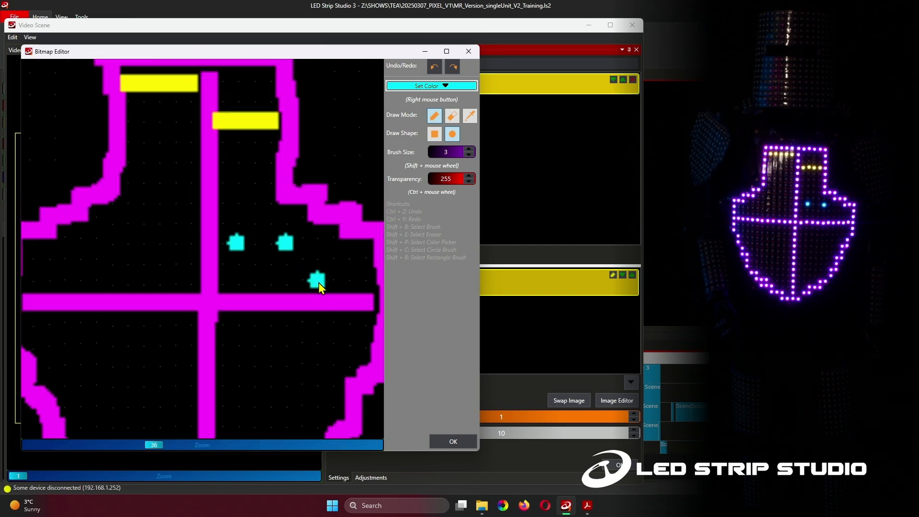
{"action": "left_click", "coordinate": [236, 282]}
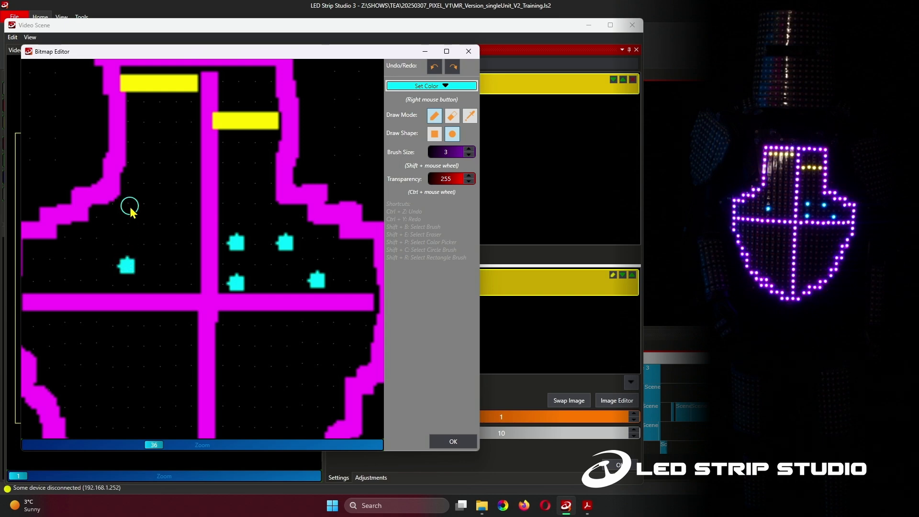
{"action": "left_click_drag", "start_coordinate": [96, 297], "coordinate": [225, 242]}
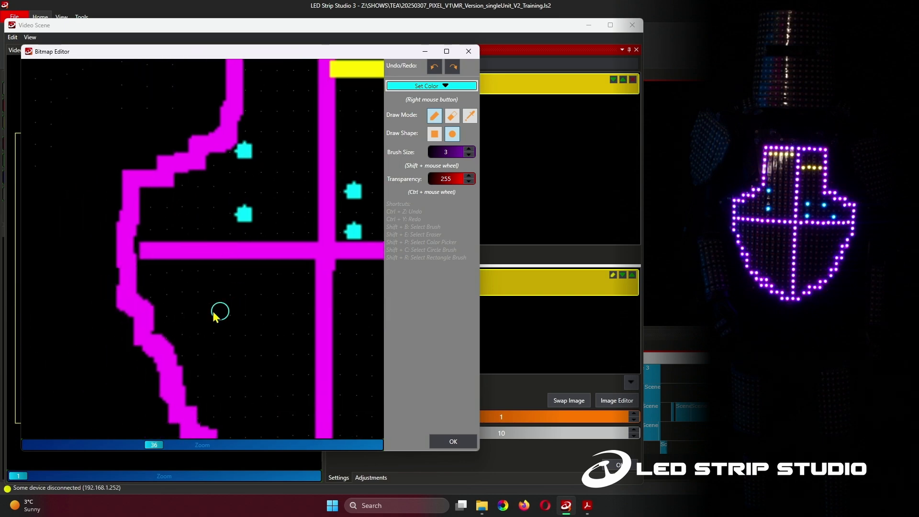
{"action": "left_click", "coordinate": [198, 293]}
{"action": "left_click", "coordinate": [259, 337]}
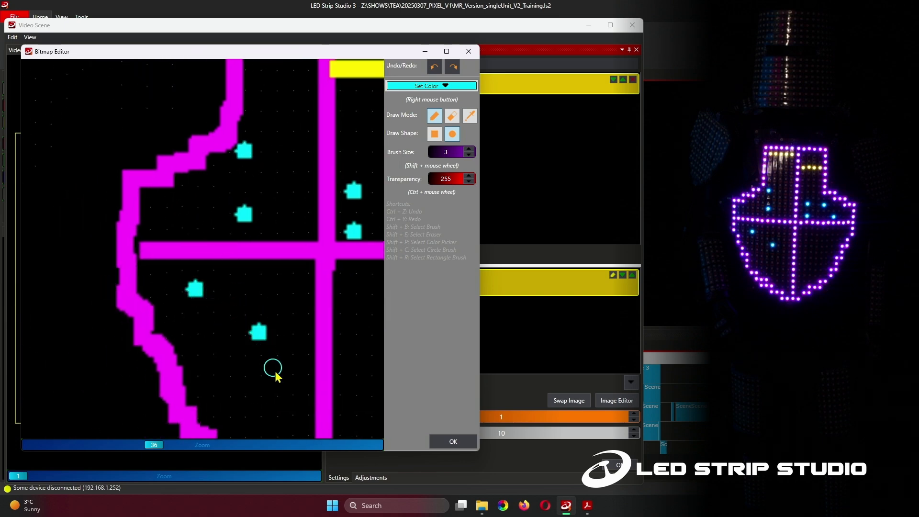
{"action": "left_click_drag", "start_coordinate": [271, 369], "coordinate": [186, 271]}
{"action": "left_click", "coordinate": [199, 273]}
{"action": "left_click", "coordinate": [138, 273]}
Set the brush colour to yellow and paint a closed outline around the head section above the chest
{"action": "scroll", "coordinate": [220, 234], "scroll_direction": "down", "scroll_amount": 5}
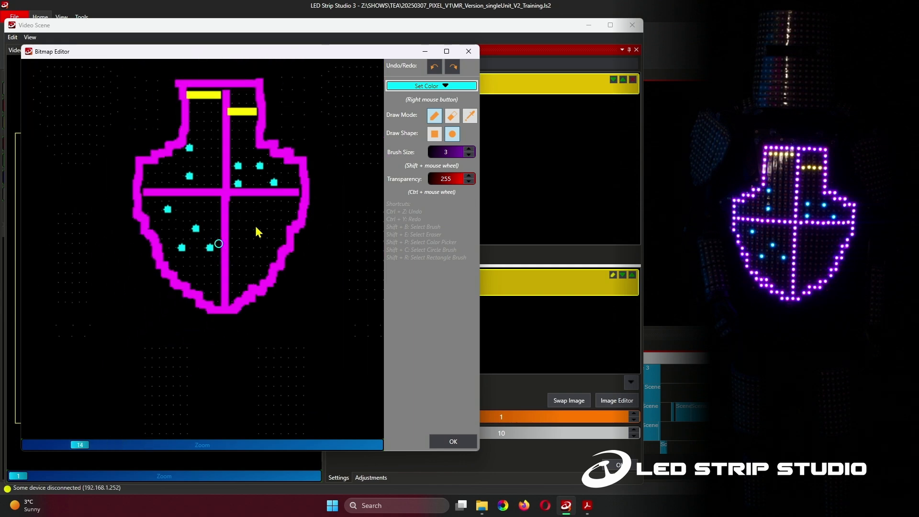
{"action": "scroll", "coordinate": [254, 240], "scroll_direction": "down", "scroll_amount": 4}
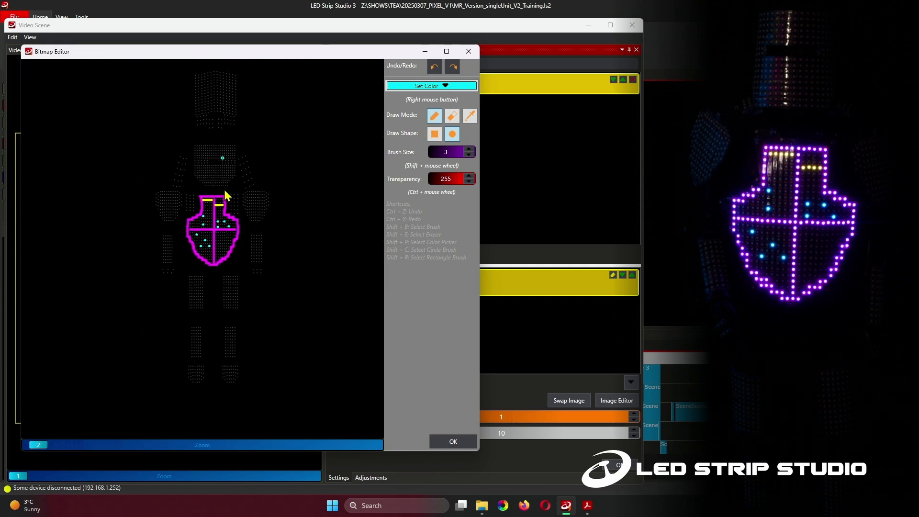
{"action": "scroll", "coordinate": [214, 243], "scroll_direction": "up", "scroll_amount": 4}
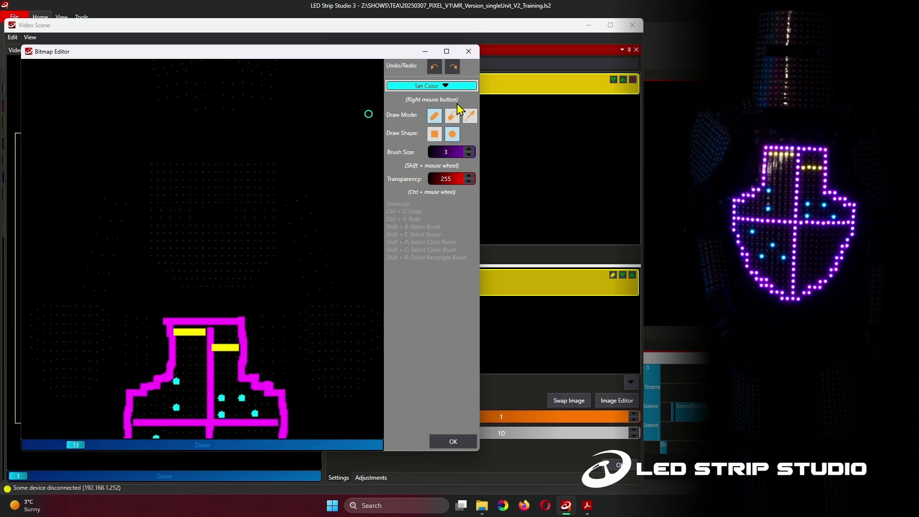
{"action": "left_click", "coordinate": [432, 87]}
{"action": "left_click", "coordinate": [233, 160]}
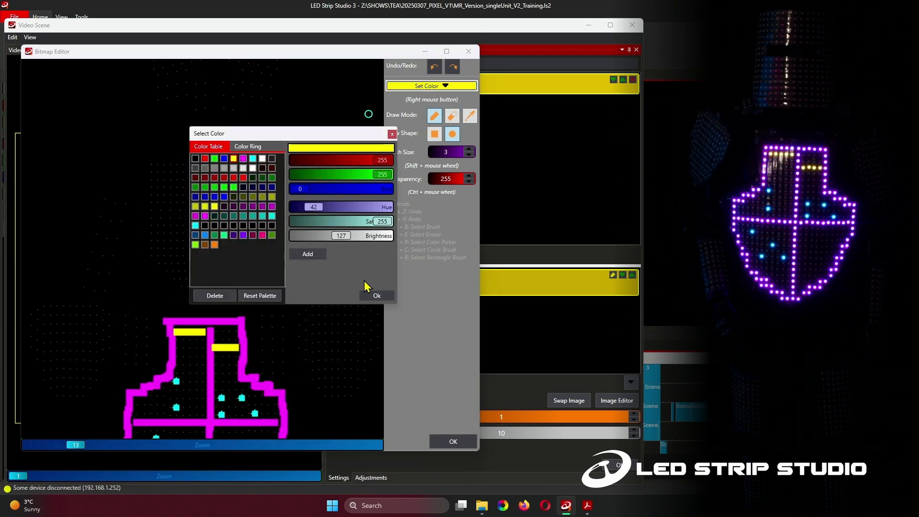
{"action": "left_click", "coordinate": [375, 296]}
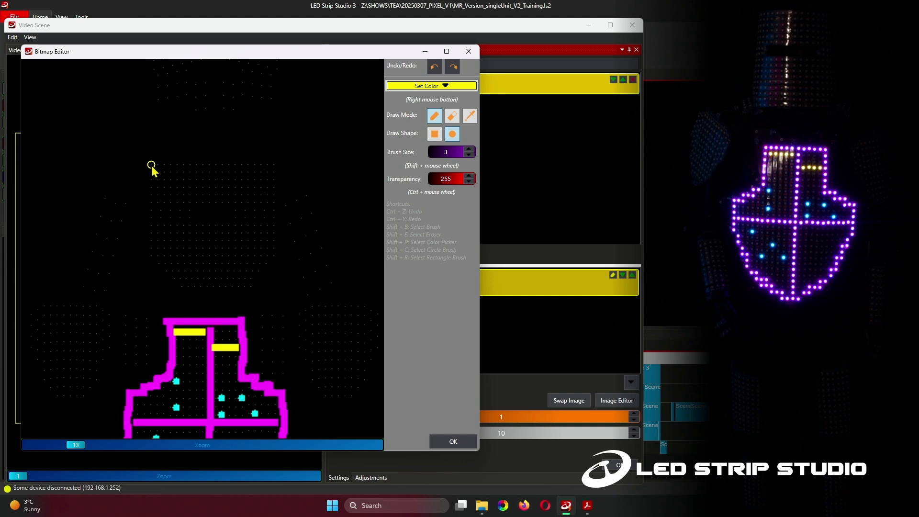
{"action": "mouse_move", "coordinate": [153, 238]}
{"action": "left_mouse_down"}
{"action": "mouse_move", "coordinate": [153, 259]}
{"action": "mouse_move", "coordinate": [190, 291]}
{"action": "mouse_move", "coordinate": [253, 289]}
{"action": "mouse_move", "coordinate": [275, 264]}
{"action": "mouse_move", "coordinate": [277, 167]}
{"action": "mouse_move", "coordinate": [152, 168]}
{"action": "left_mouse_up"}
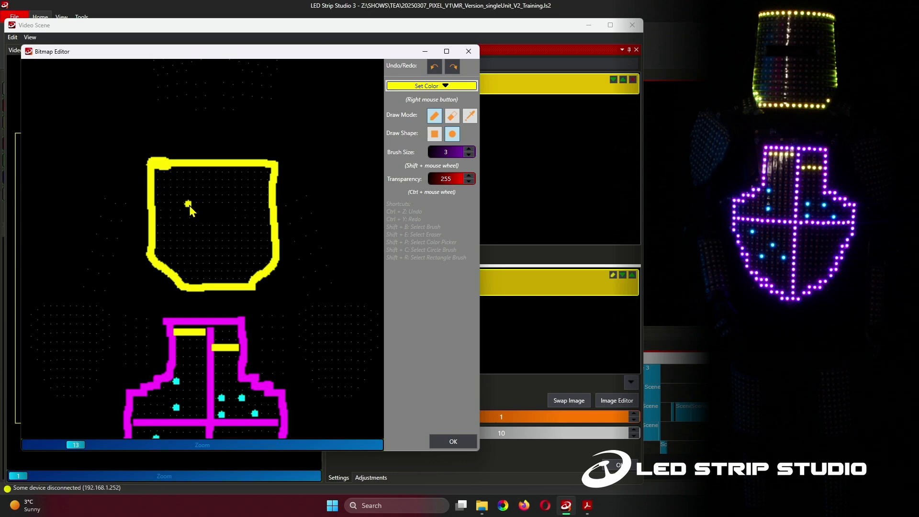
Paint a small yellow rectangle around the eye slot inside the head outline and extend its upper and lower edges outward on one side
{"action": "mouse_move", "coordinate": [190, 223]}
{"action": "left_mouse_down"}
{"action": "mouse_move", "coordinate": [234, 226]}
{"action": "mouse_move", "coordinate": [235, 203]}
{"action": "mouse_move", "coordinate": [205, 204]}
{"action": "mouse_move", "coordinate": [190, 220]}
{"action": "left_mouse_up"}
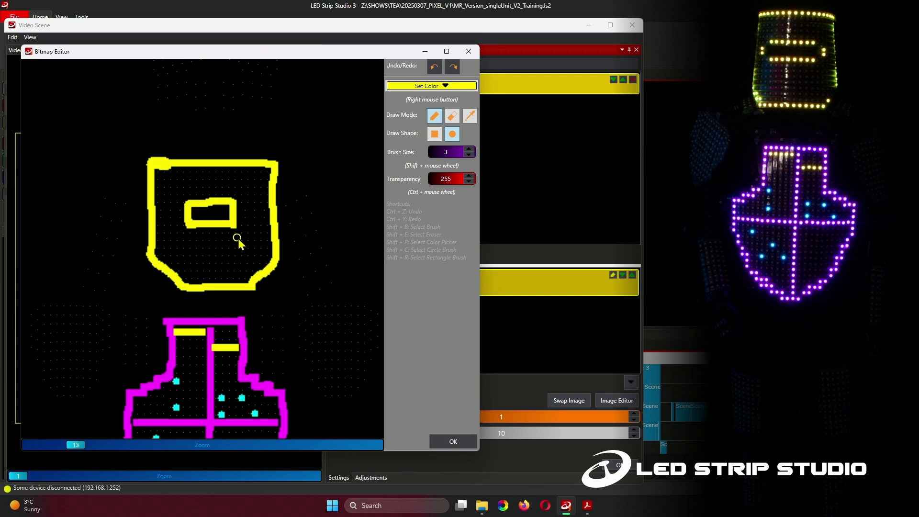
{"action": "scroll", "coordinate": [241, 219], "scroll_direction": "up", "scroll_amount": 3}
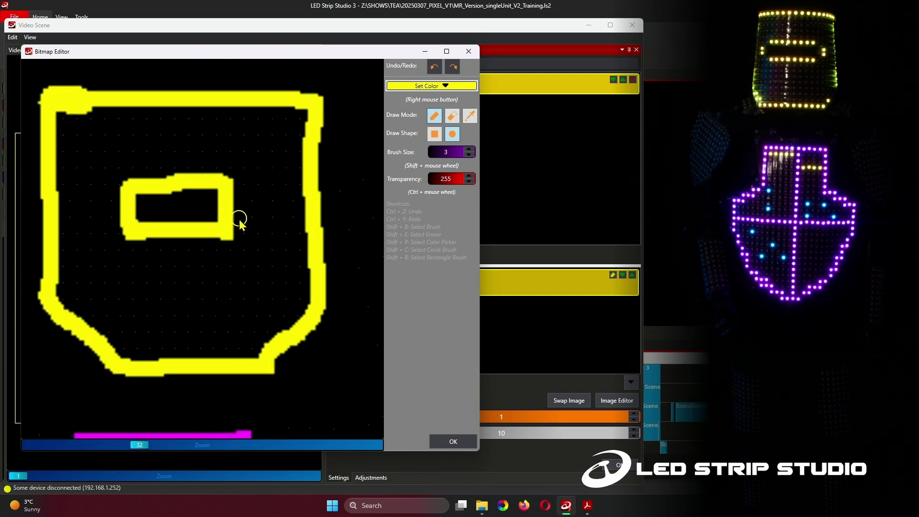
{"action": "scroll", "coordinate": [231, 221], "scroll_direction": "down", "scroll_amount": 3}
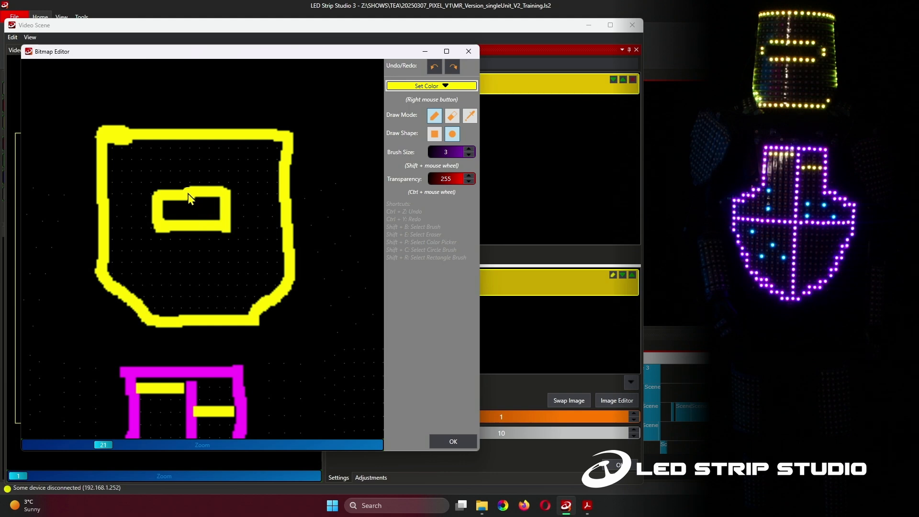
{"action": "left_click", "coordinate": [148, 192]}
{"action": "left_click", "coordinate": [145, 195]}
{"action": "left_click_drag", "start_coordinate": [147, 230], "coordinate": [142, 229]}
{"action": "left_click_drag", "start_coordinate": [242, 240], "coordinate": [183, 252]}
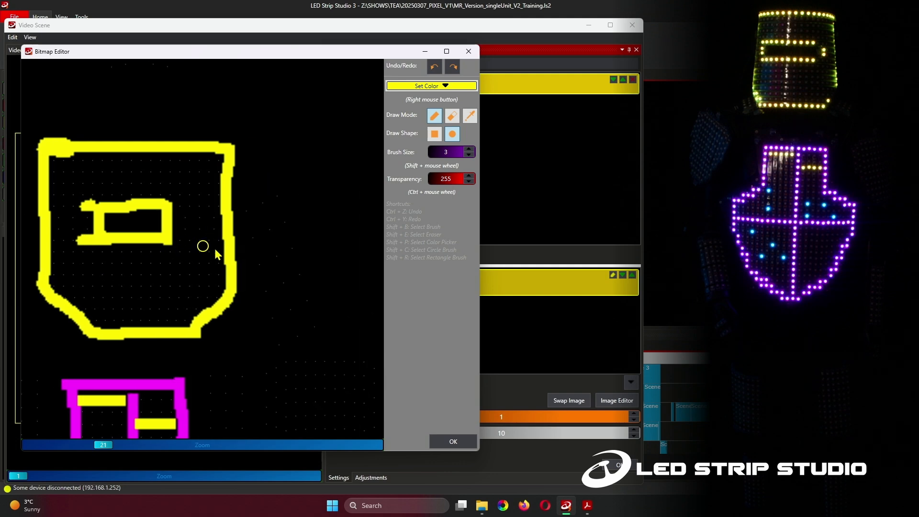
Try a transparency of 50 on the painted image and restore it to 255
{"action": "scroll", "coordinate": [196, 234], "scroll_direction": "down", "scroll_amount": 10}
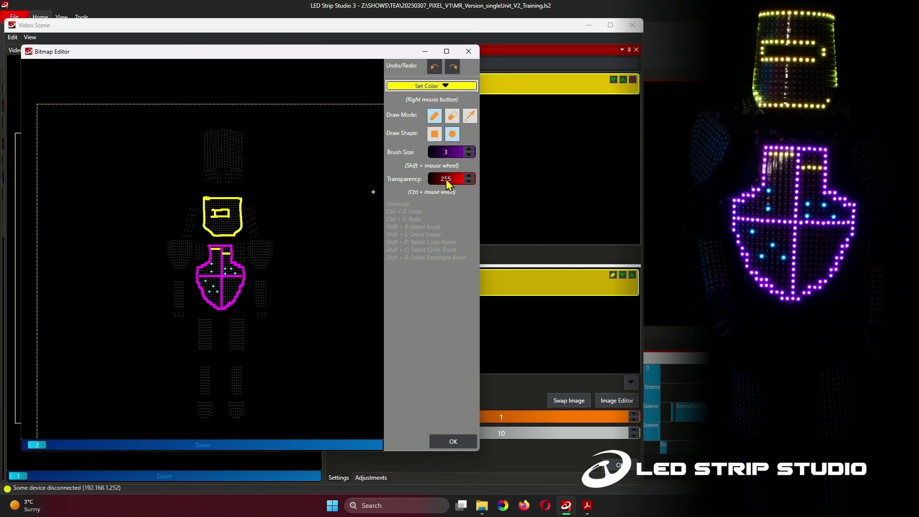
{"action": "scroll", "coordinate": [445, 182], "scroll_direction": "down", "scroll_amount": 20}
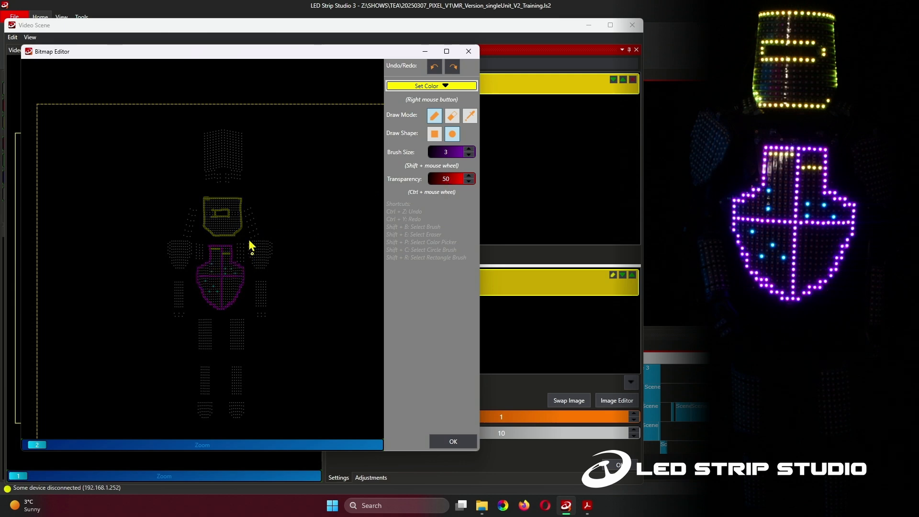
{"action": "scroll", "coordinate": [228, 247], "scroll_direction": "up", "scroll_amount": 10}
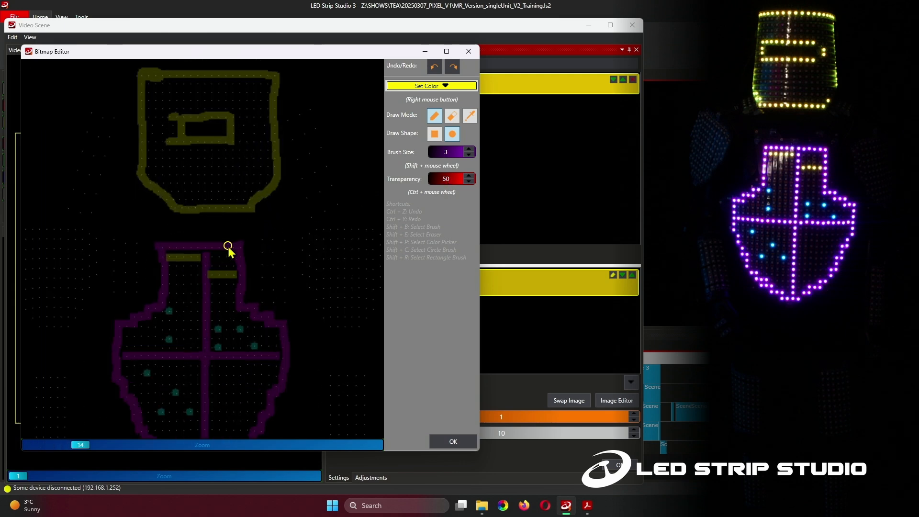
{"action": "scroll", "coordinate": [229, 247], "scroll_direction": "down", "scroll_amount": 3}
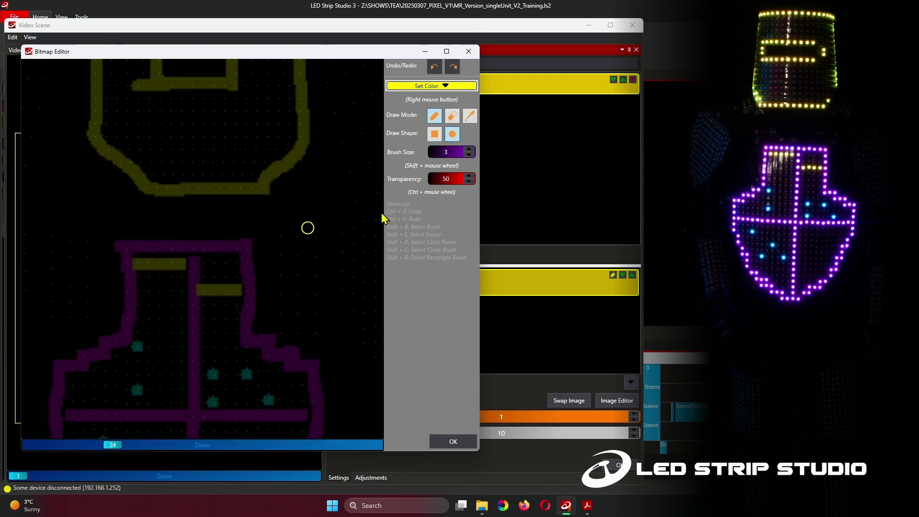
{"action": "scroll", "coordinate": [450, 179], "scroll_direction": "up", "scroll_amount": 10}
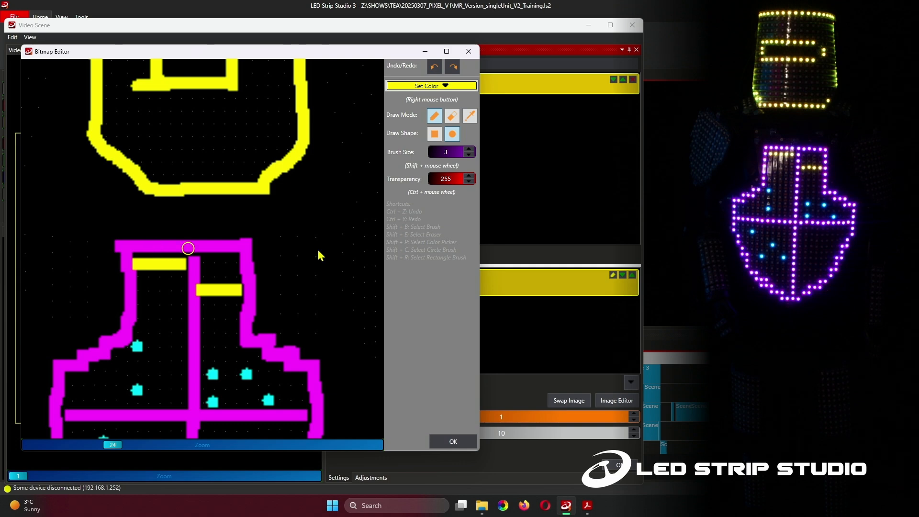
Lower the painted image's transparency to 80 and raise it to 130
{"action": "scroll", "coordinate": [447, 177], "scroll_direction": "down", "scroll_amount": 10}
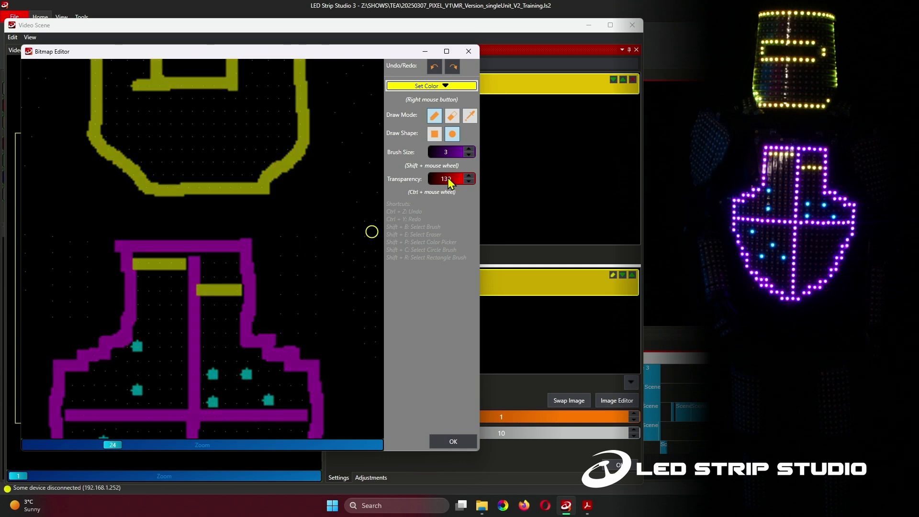
{"action": "scroll", "coordinate": [447, 177], "scroll_direction": "up", "scroll_amount": 4}
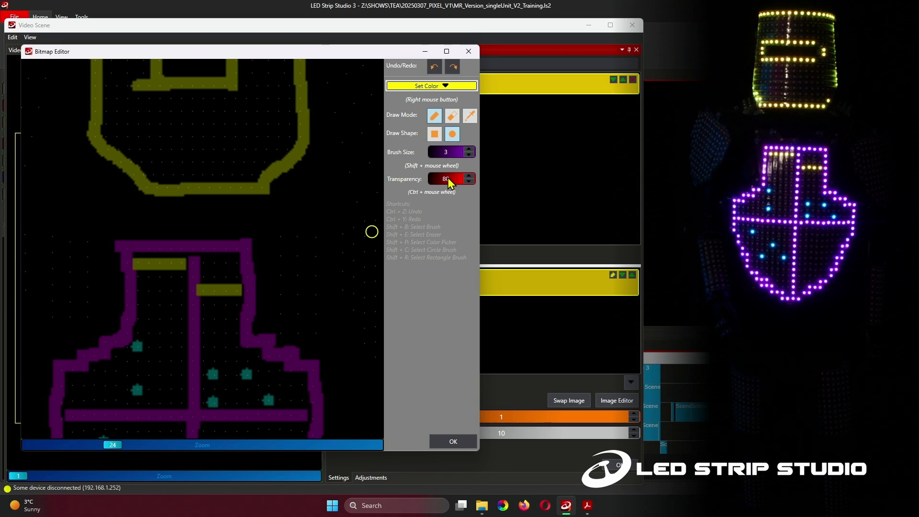
{"action": "scroll", "coordinate": [242, 286], "scroll_direction": "down", "scroll_amount": 5}
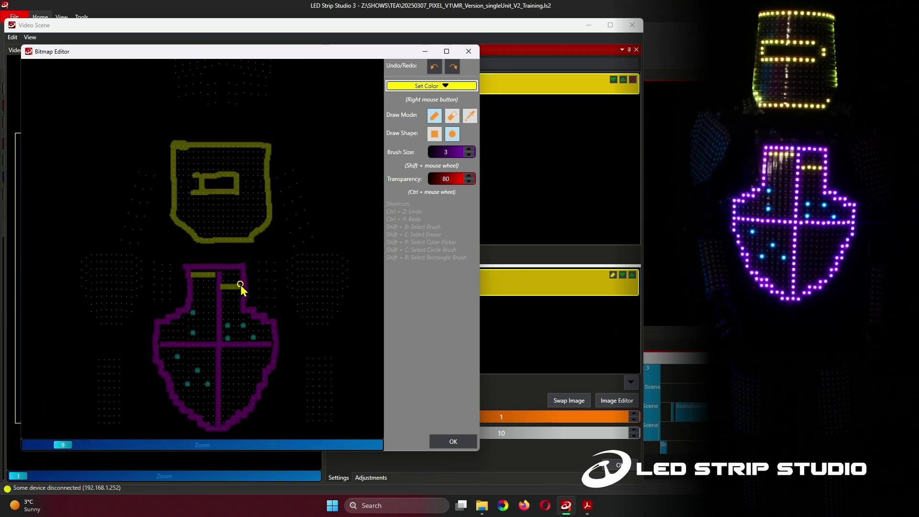
{"action": "scroll", "coordinate": [220, 260], "scroll_direction": "down", "scroll_amount": 5}
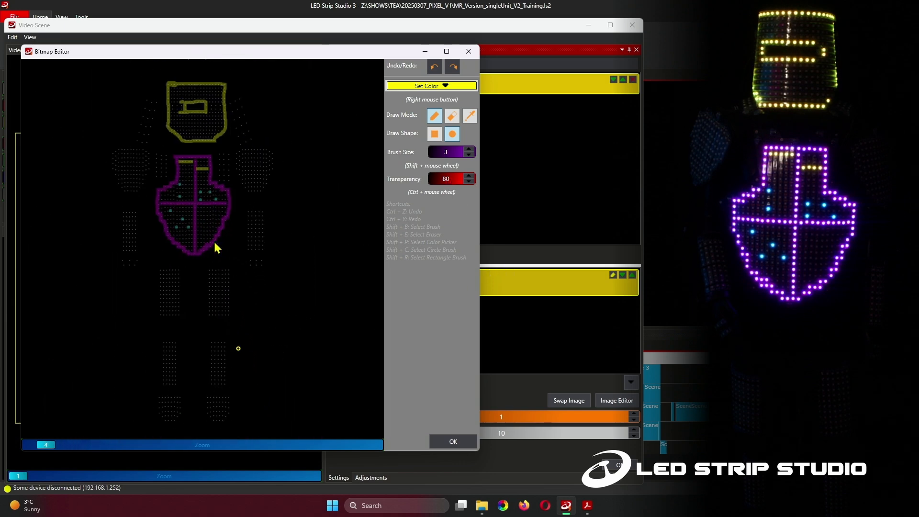
{"action": "scroll", "coordinate": [450, 178], "scroll_direction": "up", "scroll_amount": 4}
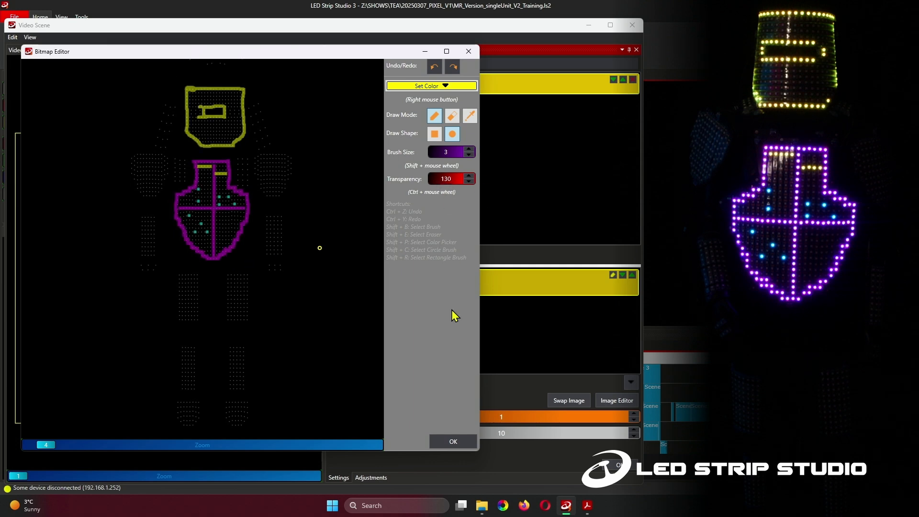
{"action": "left_click", "coordinate": [587, 510]}
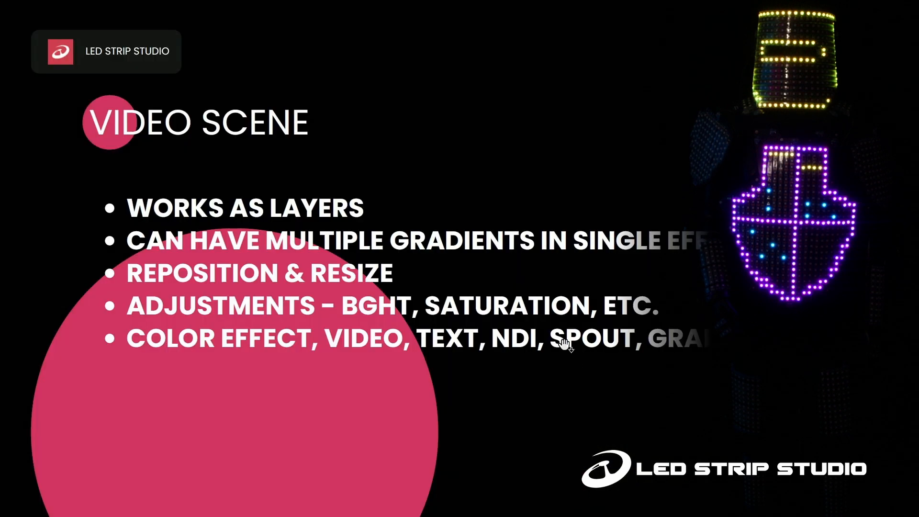
{"action": "left_click", "coordinate": [557, 334]}
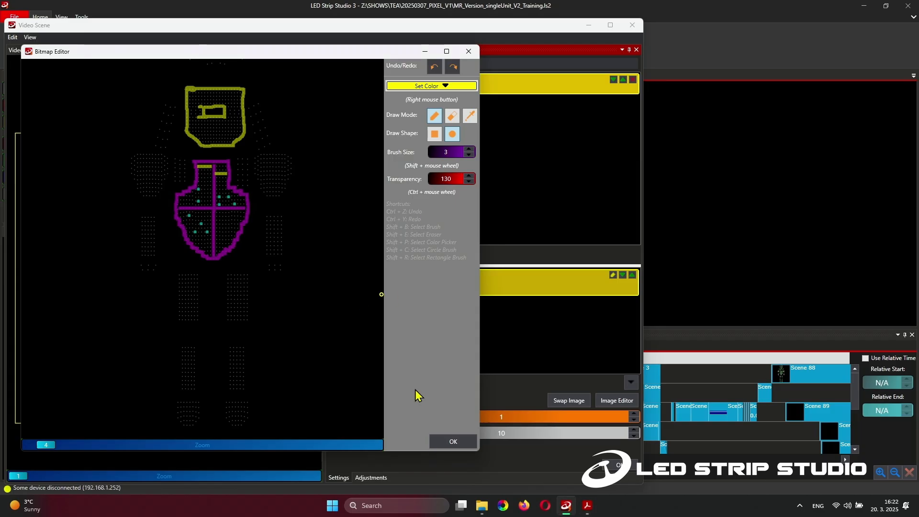
Accept the painted mask and add a new image named mask_chest_003 to the Paint layer
{"action": "left_click", "coordinate": [449, 439]}
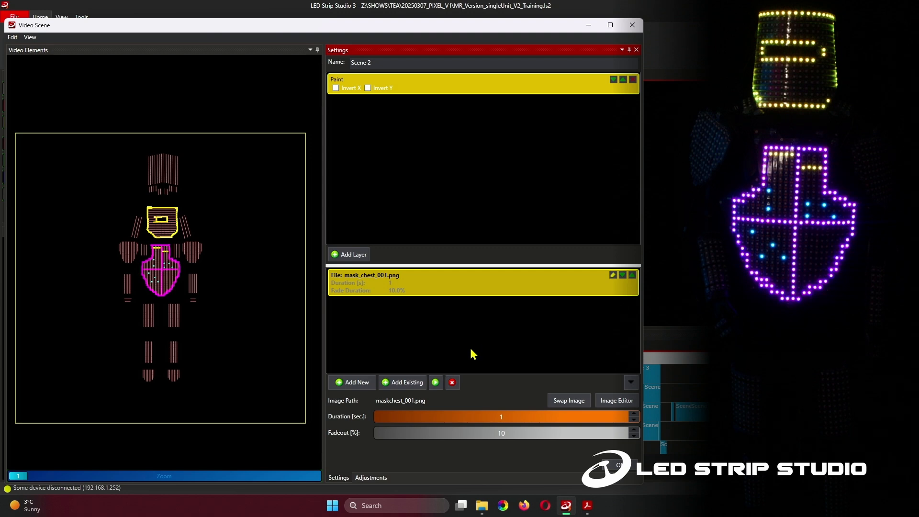
{"action": "left_click", "coordinate": [364, 385]}
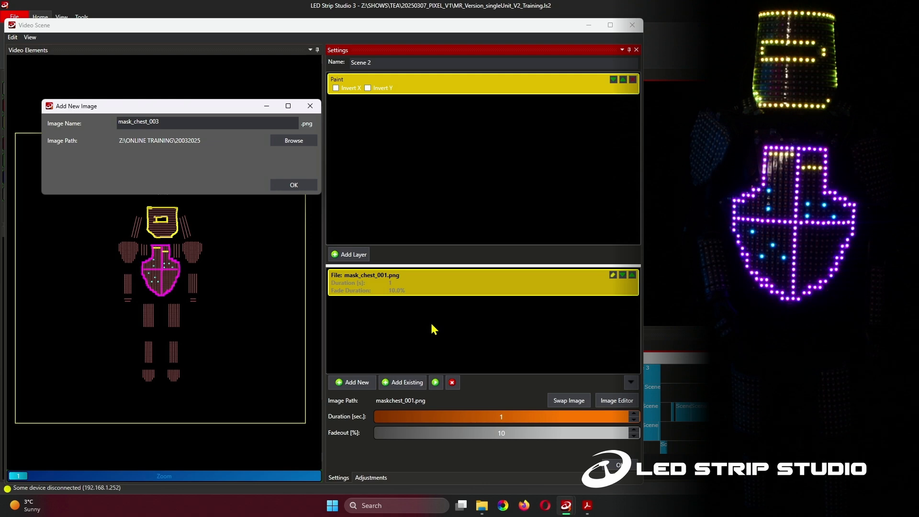
{"action": "left_click", "coordinate": [288, 183]}
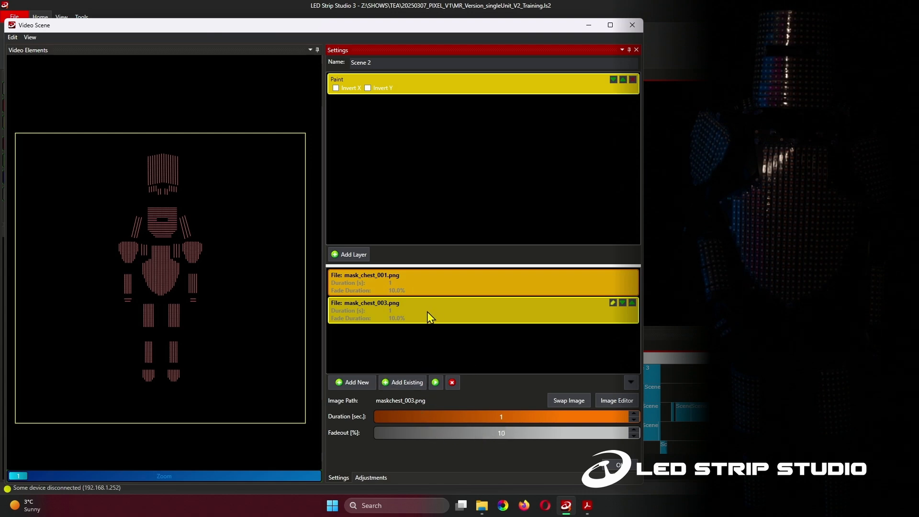
Open mask_chest_003.png in the bitmap editor and choose the square brush with size 29
{"action": "left_click", "coordinate": [612, 303]}
{"action": "left_click", "coordinate": [436, 134]}
{"action": "scroll", "coordinate": [446, 154], "scroll_direction": "up", "scroll_amount": 13}
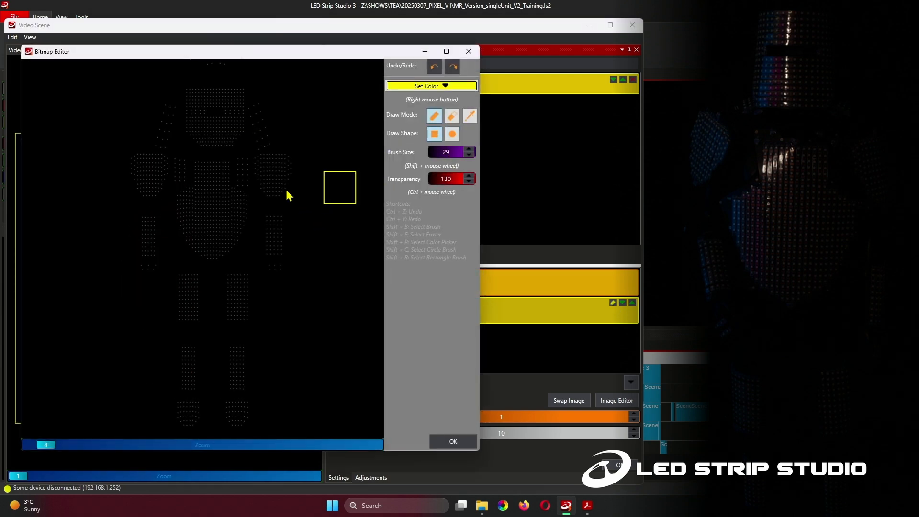
Set the brush colour to dark blue (0, 0, 192) and paint over both forearm sections of the figure
{"action": "left_click", "coordinate": [453, 86]}
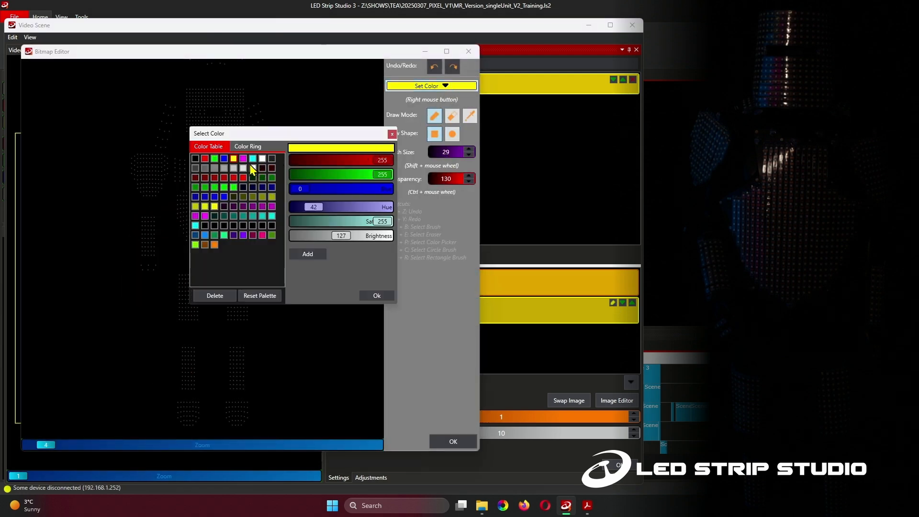
{"action": "left_click", "coordinate": [206, 197]}
{"action": "left_click", "coordinate": [376, 295]}
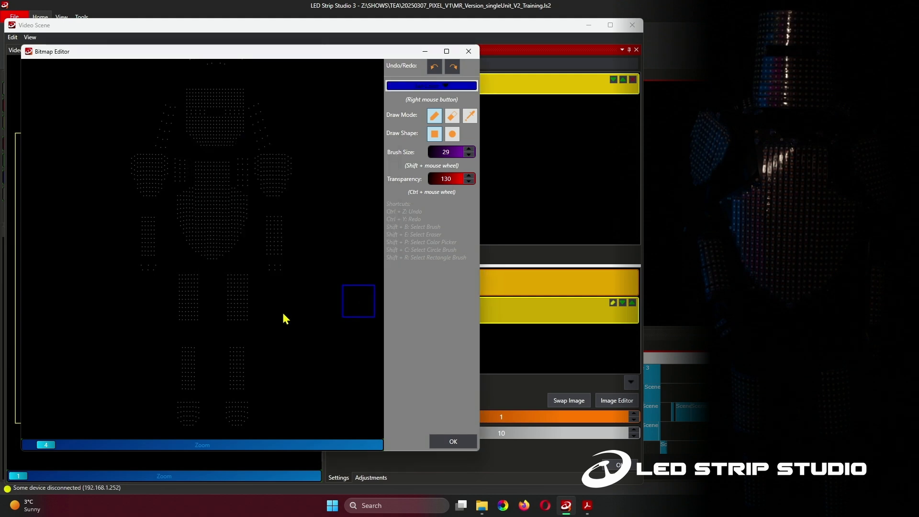
{"action": "left_click_drag", "start_coordinate": [149, 226], "coordinate": [152, 272]}
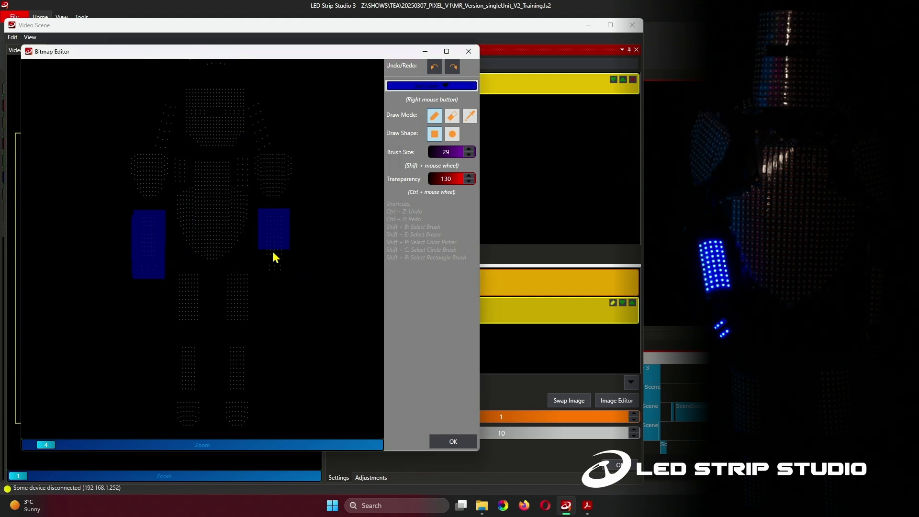
{"action": "left_click_drag", "start_coordinate": [276, 246], "coordinate": [272, 263]}
Set the brush colour to red and paint over the upper and lower sections of both legs
{"action": "left_click", "coordinate": [445, 86]}
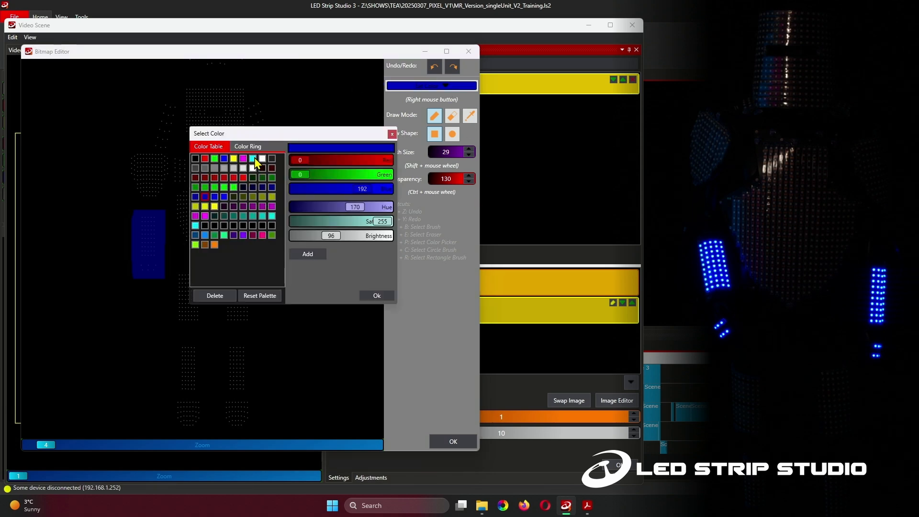
{"action": "left_click", "coordinate": [240, 178]}
{"action": "left_click", "coordinate": [376, 296]}
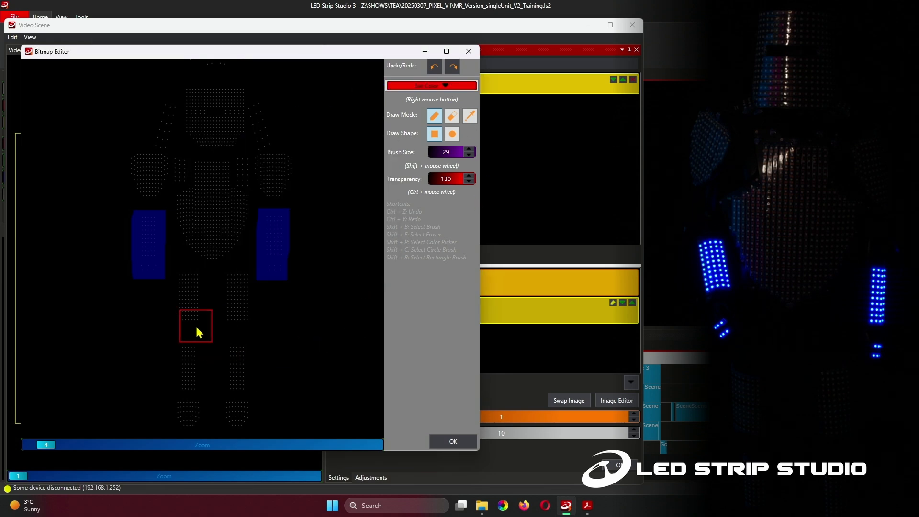
{"action": "left_click_drag", "start_coordinate": [190, 287], "coordinate": [190, 309]}
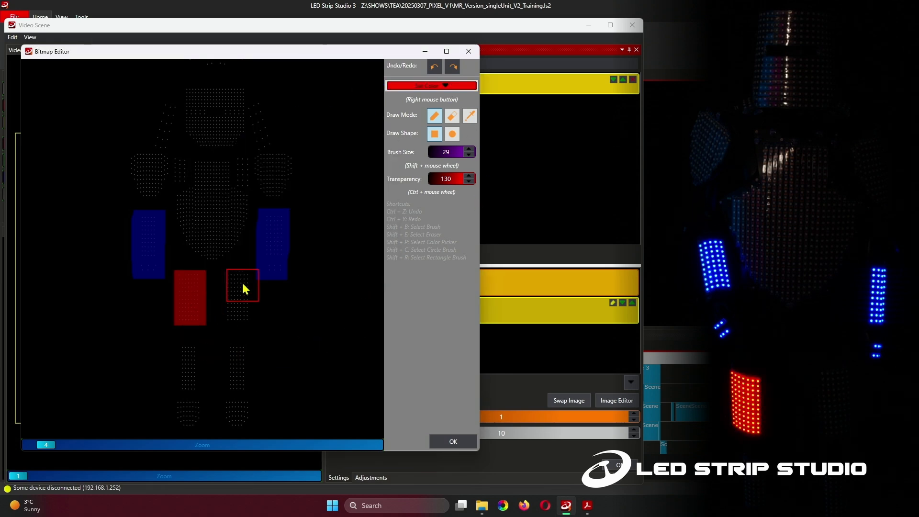
{"action": "left_click_drag", "start_coordinate": [243, 287], "coordinate": [239, 318]}
{"action": "left_click_drag", "start_coordinate": [234, 369], "coordinate": [236, 383]}
{"action": "left_click_drag", "start_coordinate": [190, 351], "coordinate": [190, 379]}
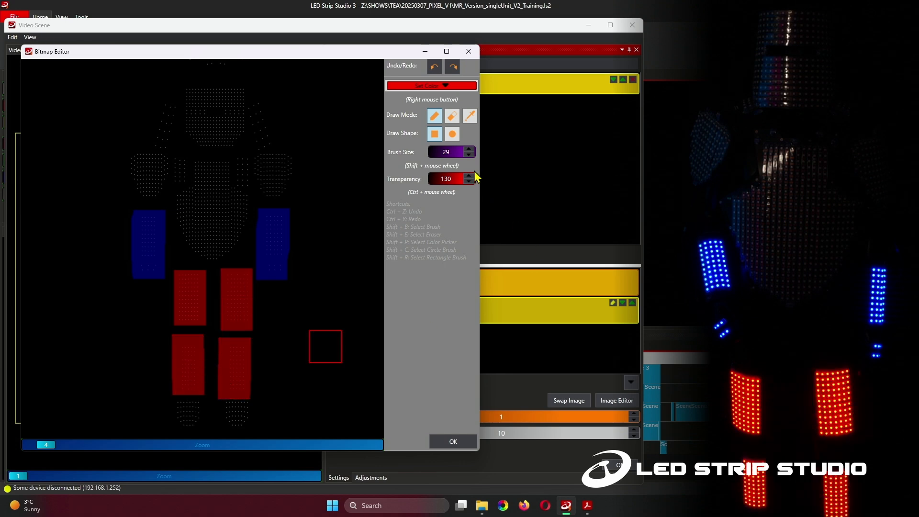
Set the brush colour to cyan and fill the whole head section of the figure
{"action": "right_click", "coordinate": [302, 152]}
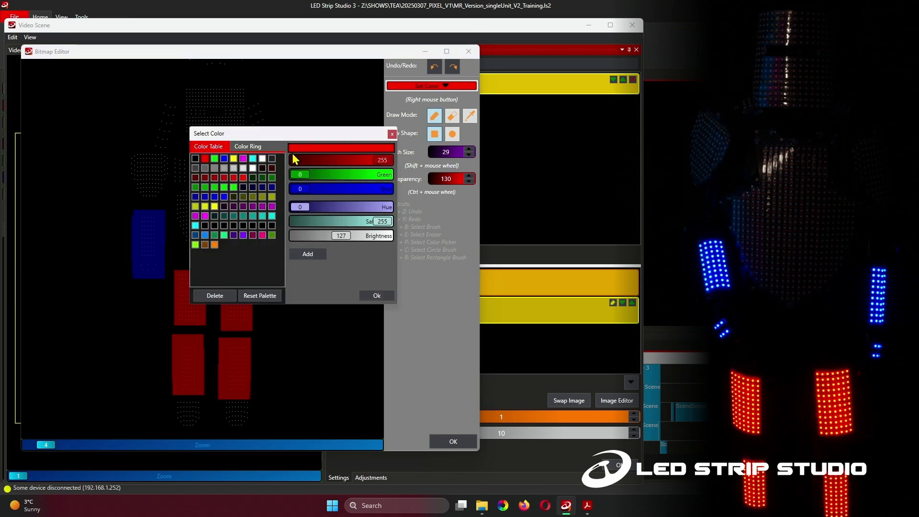
{"action": "left_click", "coordinate": [253, 158]}
{"action": "left_click", "coordinate": [377, 295]}
{"action": "left_click", "coordinate": [201, 102]}
{"action": "mouse_move", "coordinate": [208, 103]}
{"action": "left_mouse_down"}
{"action": "mouse_move", "coordinate": [231, 114]}
{"action": "mouse_move", "coordinate": [226, 136]}
{"action": "mouse_move", "coordinate": [201, 125]}
{"action": "left_mouse_up"}
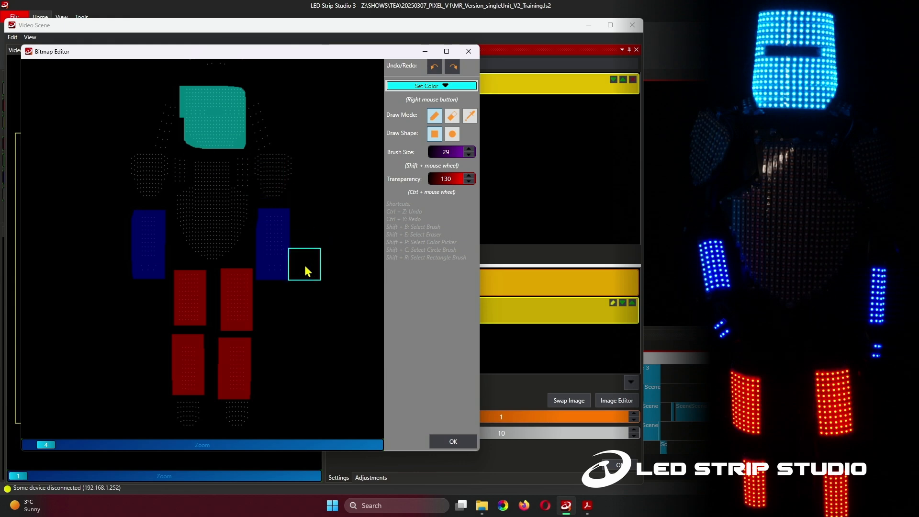
Confirm the painted mask_chest_003.png and play the image sequence of the Paint layer
{"action": "left_click", "coordinate": [453, 440]}
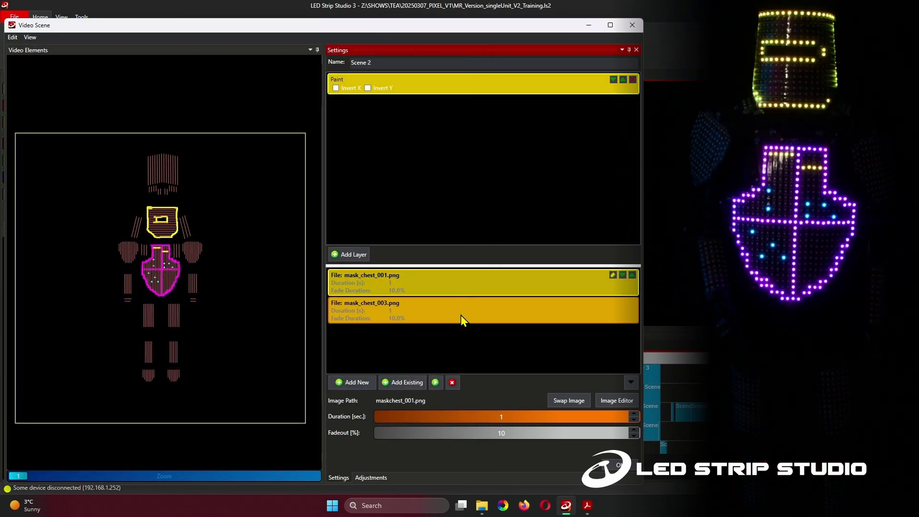
{"action": "left_click", "coordinate": [451, 357]}
{"action": "left_click", "coordinate": [435, 381]}
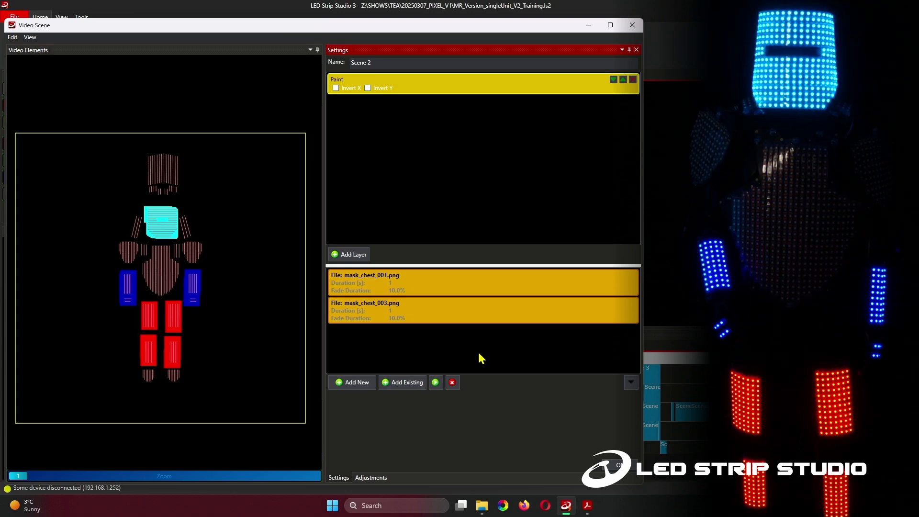
Set the duration of both mask images to 0.1 s and preview the sequence
{"action": "left_click", "coordinate": [471, 289]}
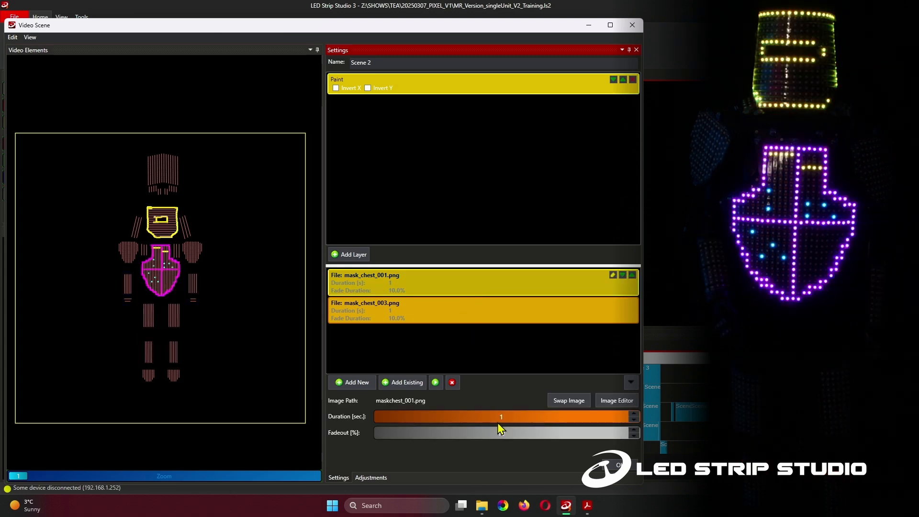
{"action": "scroll", "coordinate": [498, 419], "scroll_direction": "down", "scroll_amount": 13}
{"action": "left_click", "coordinate": [467, 319]}
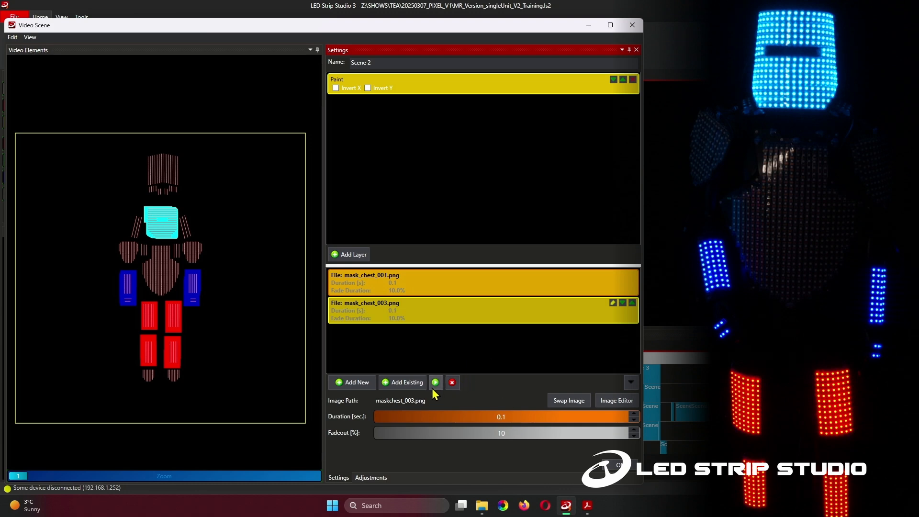
{"action": "left_click", "coordinate": [483, 348]}
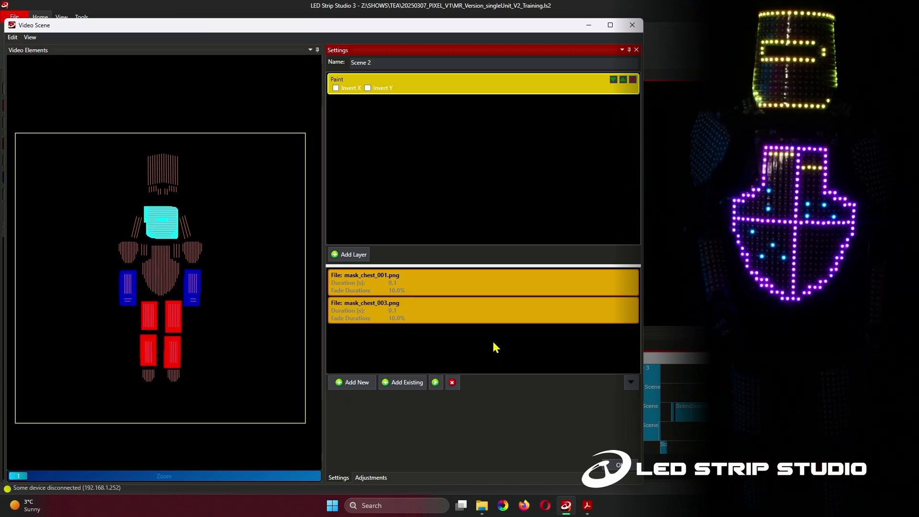
Set the fadeout of mask_chest_001.png and mask_chest_003.png to 50% and play the sequence
{"action": "left_click", "coordinate": [485, 293]}
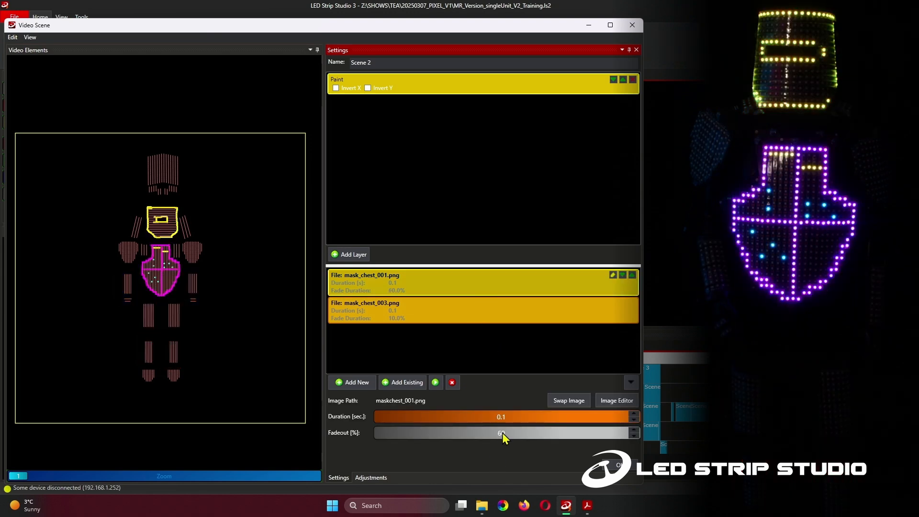
{"action": "scroll", "coordinate": [507, 434], "scroll_direction": "down", "scroll_amount": 1}
{"action": "left_click", "coordinate": [476, 316]}
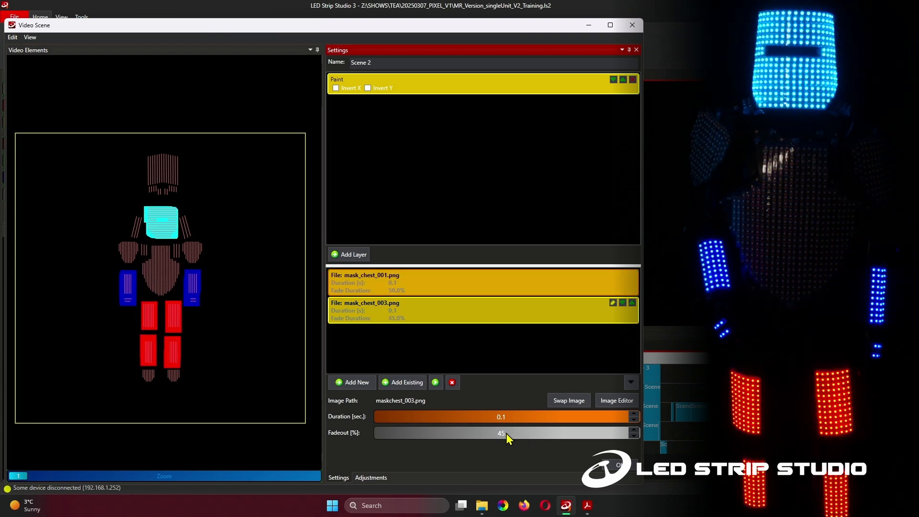
{"action": "scroll", "coordinate": [506, 432], "scroll_direction": "up", "scroll_amount": 1}
{"action": "left_click", "coordinate": [434, 382]}
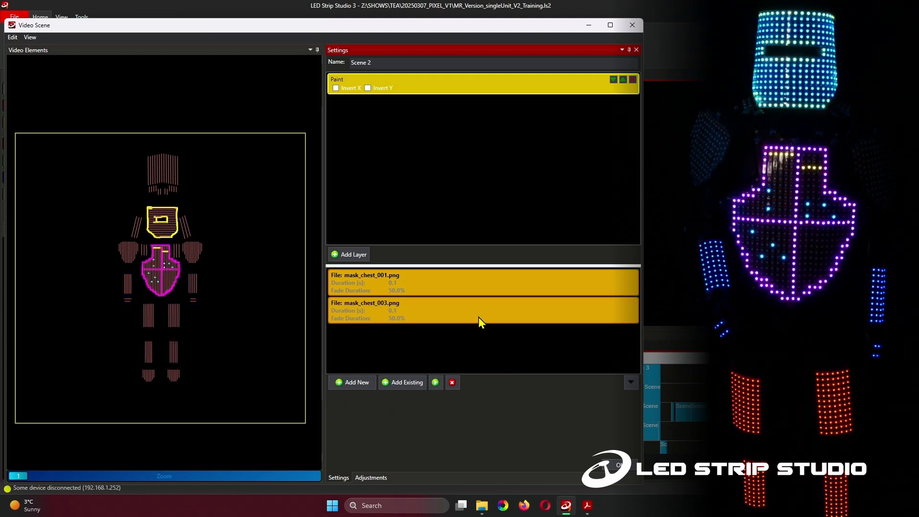
Add a new image named mask_chest_004 to the Paint layer's image list
{"action": "left_click", "coordinate": [487, 304]}
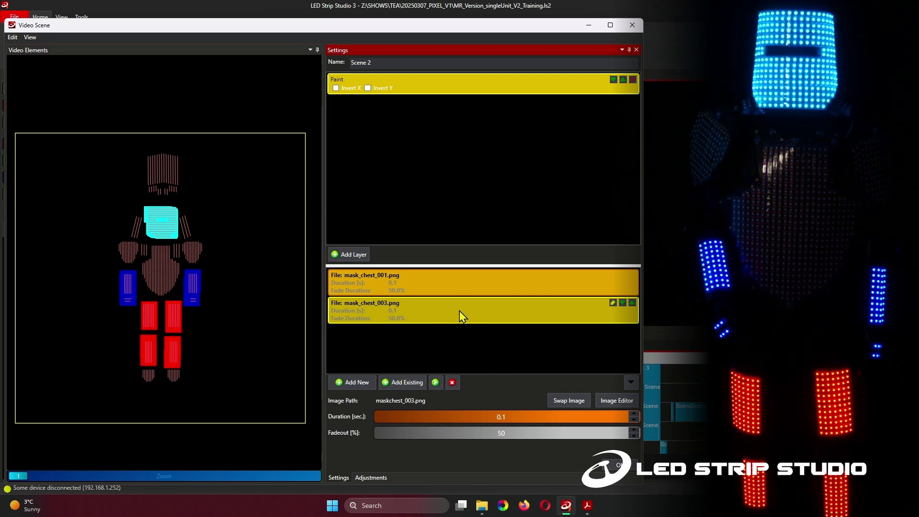
{"action": "left_click", "coordinate": [352, 382]}
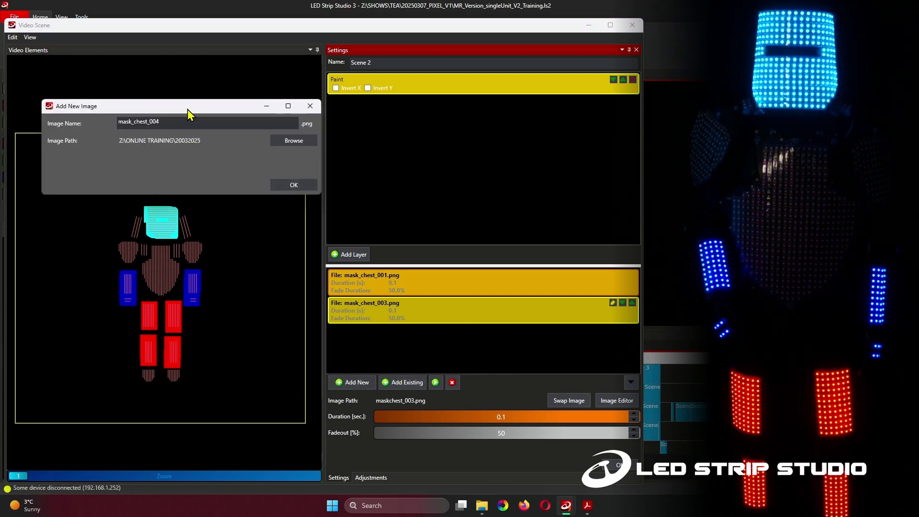
{"action": "left_click_drag", "start_coordinate": [186, 111], "coordinate": [180, 117]}
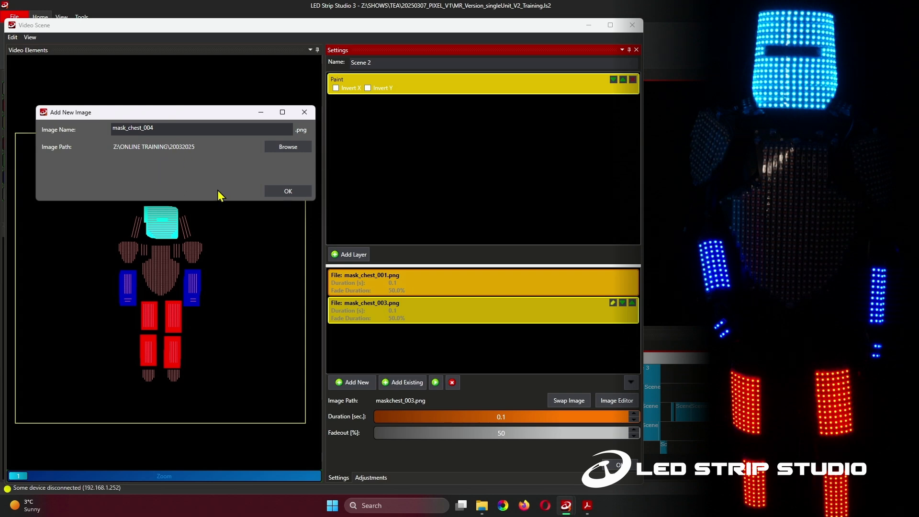
{"action": "left_click", "coordinate": [293, 192]}
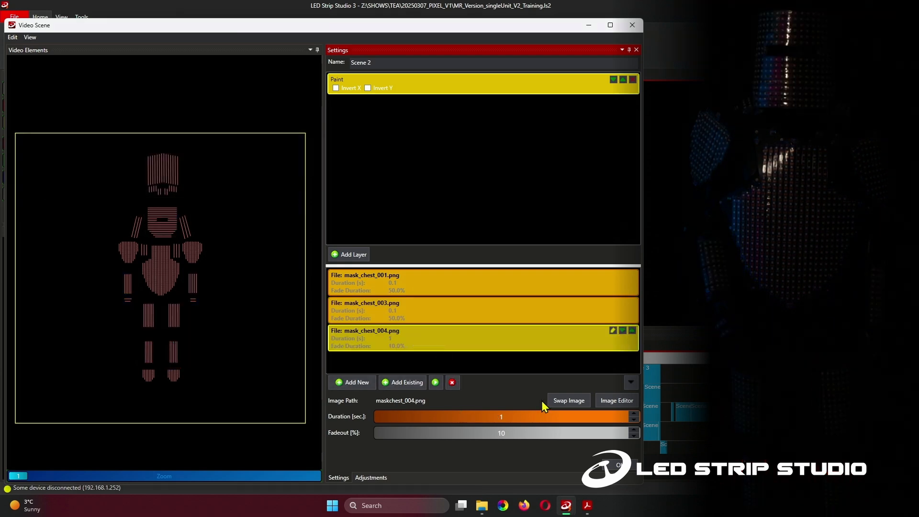
Open mask_chest_004.png in the bitmap editor and choose the round brush with size 7
{"action": "left_click", "coordinate": [617, 401]}
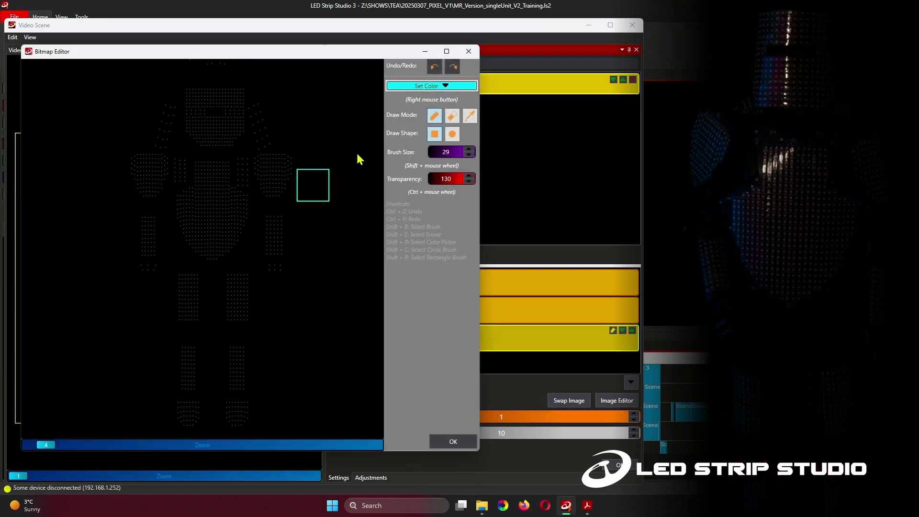
{"action": "left_click", "coordinate": [452, 134]}
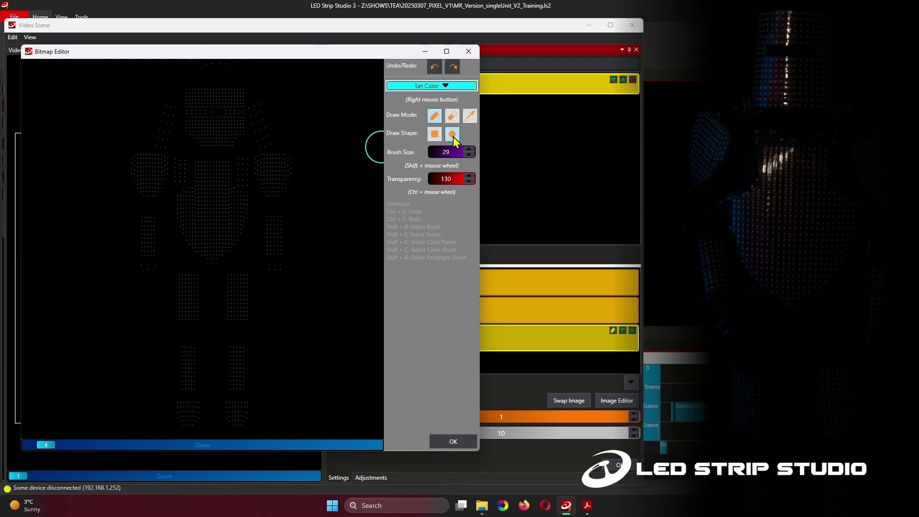
{"action": "scroll", "coordinate": [206, 186], "scroll_direction": "up", "scroll_amount": 11}
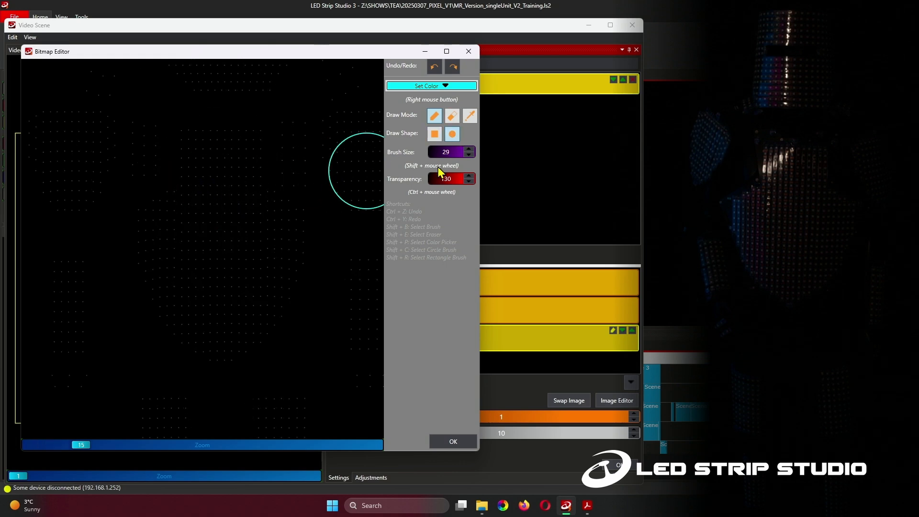
{"action": "scroll", "coordinate": [443, 153], "scroll_direction": "down", "scroll_amount": 18}
{"action": "scroll", "coordinate": [444, 157], "scroll_direction": "up", "scroll_amount": 2}
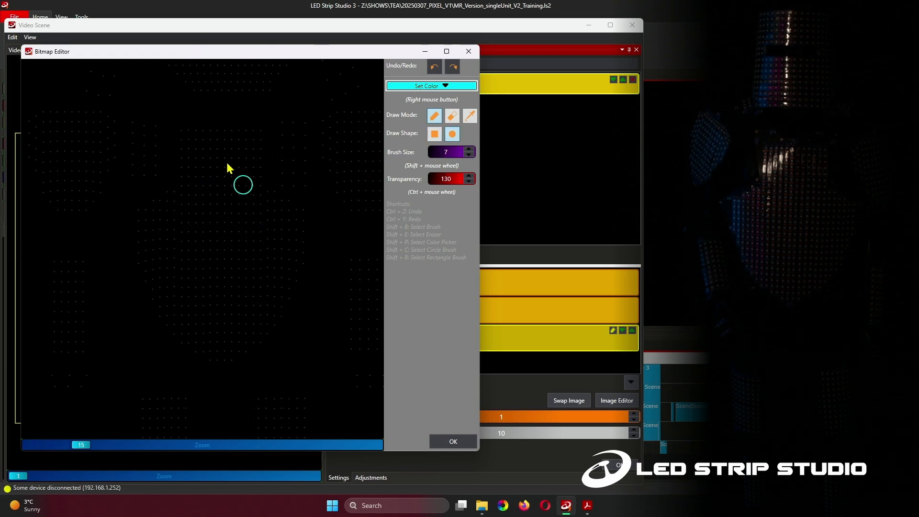
Paint freehand cyan strokes over the figure's chest, left-hand shoulder and forearm, and head
{"action": "left_click", "coordinate": [192, 144]}
{"action": "mouse_move", "coordinate": [194, 144]}
{"action": "left_mouse_down"}
{"action": "mouse_move", "coordinate": [251, 145]}
{"action": "mouse_move", "coordinate": [256, 293]}
{"action": "mouse_move", "coordinate": [230, 310]}
{"action": "mouse_move", "coordinate": [214, 240]}
{"action": "mouse_move", "coordinate": [221, 204]}
{"action": "mouse_move", "coordinate": [186, 198]}
{"action": "mouse_move", "coordinate": [170, 239]}
{"action": "mouse_move", "coordinate": [178, 291]}
{"action": "mouse_move", "coordinate": [201, 317]}
{"action": "mouse_move", "coordinate": [250, 339]}
{"action": "mouse_move", "coordinate": [285, 305]}
{"action": "mouse_move", "coordinate": [294, 224]}
{"action": "mouse_move", "coordinate": [287, 143]}
{"action": "left_mouse_up"}
{"action": "scroll", "coordinate": [253, 211], "scroll_direction": "down", "scroll_amount": 8}
{"action": "mouse_move", "coordinate": [168, 163]}
{"action": "left_mouse_down"}
{"action": "mouse_move", "coordinate": [133, 175]}
{"action": "mouse_move", "coordinate": [161, 182]}
{"action": "mouse_move", "coordinate": [144, 205]}
{"action": "left_mouse_up"}
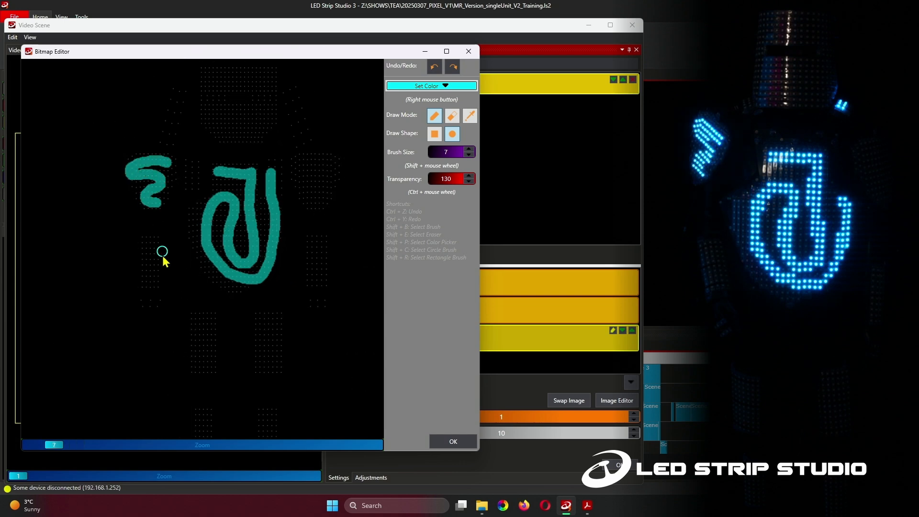
{"action": "left_click_drag", "start_coordinate": [149, 239], "coordinate": [150, 285]}
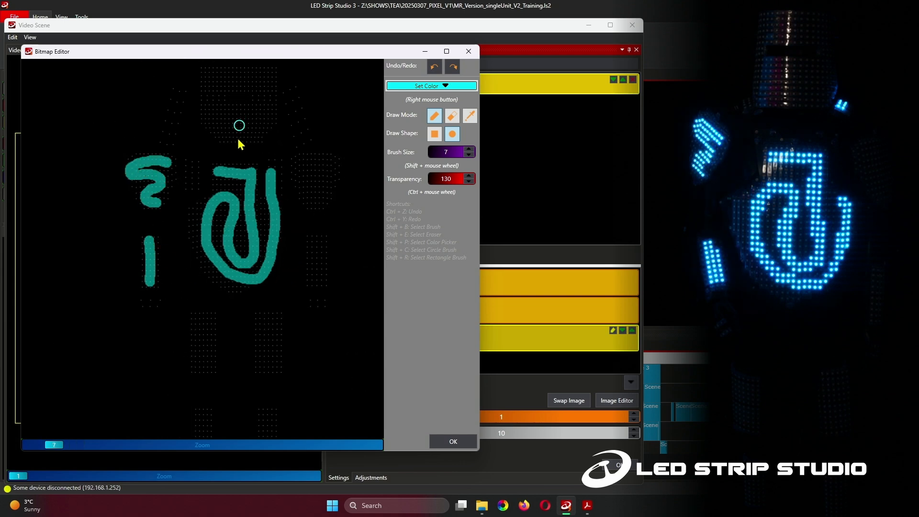
{"action": "left_click_drag", "start_coordinate": [239, 125], "coordinate": [232, 187]}
{"action": "mouse_move", "coordinate": [203, 140]}
{"action": "left_mouse_down"}
{"action": "mouse_move", "coordinate": [257, 139]}
{"action": "mouse_move", "coordinate": [258, 156]}
{"action": "mouse_move", "coordinate": [242, 180]}
{"action": "mouse_move", "coordinate": [215, 177]}
{"action": "mouse_move", "coordinate": [208, 159]}
{"action": "mouse_move", "coordinate": [218, 203]}
{"action": "mouse_move", "coordinate": [262, 180]}
{"action": "left_mouse_up"}
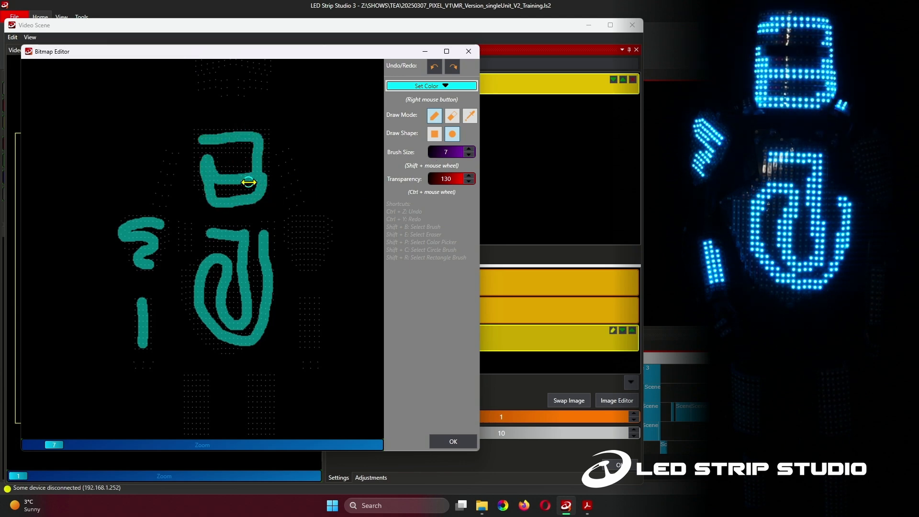
Erase part of the head drawing with the size 7 eraser, and wipe all remaining strokes with the eraser at size 96
{"action": "left_click", "coordinate": [452, 119]}
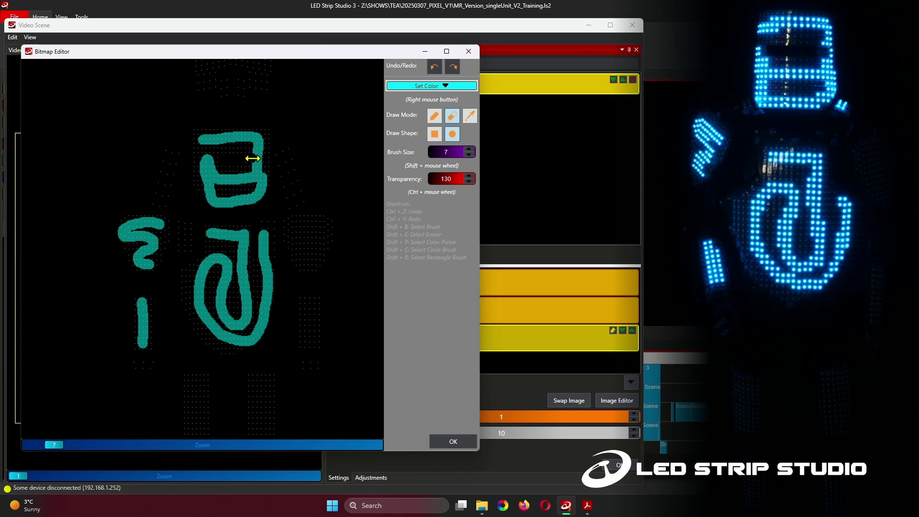
{"action": "mouse_move", "coordinate": [261, 158]}
{"action": "left_mouse_down"}
{"action": "mouse_move", "coordinate": [206, 140]}
{"action": "mouse_move", "coordinate": [238, 145]}
{"action": "mouse_move", "coordinate": [226, 135]}
{"action": "mouse_move", "coordinate": [210, 141]}
{"action": "mouse_move", "coordinate": [255, 148]}
{"action": "left_mouse_up"}
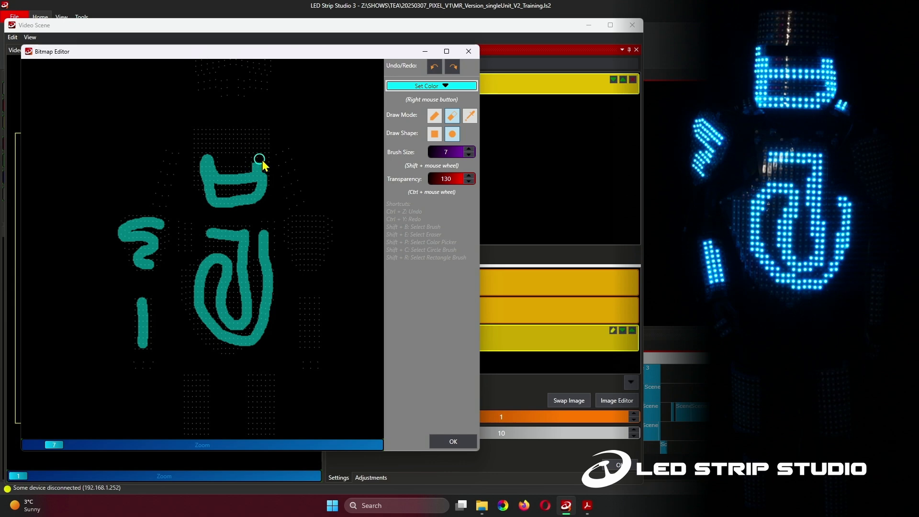
{"action": "scroll", "coordinate": [449, 149], "scroll_direction": "up", "scroll_amount": 19}
{"action": "scroll", "coordinate": [449, 151], "scroll_direction": "up", "scroll_amount": 20}
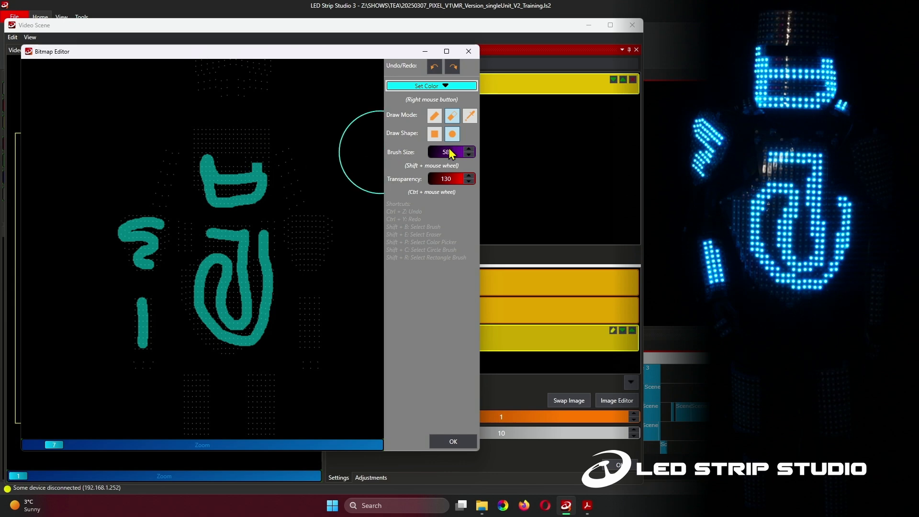
{"action": "left_click_drag", "start_coordinate": [258, 181], "coordinate": [221, 200]}
{"action": "mouse_move", "coordinate": [262, 349]}
{"action": "left_mouse_down"}
{"action": "mouse_move", "coordinate": [261, 317]}
{"action": "mouse_move", "coordinate": [79, 273]}
{"action": "mouse_move", "coordinate": [104, 261]}
{"action": "mouse_move", "coordinate": [137, 274]}
{"action": "mouse_move", "coordinate": [150, 325]}
{"action": "left_mouse_up"}
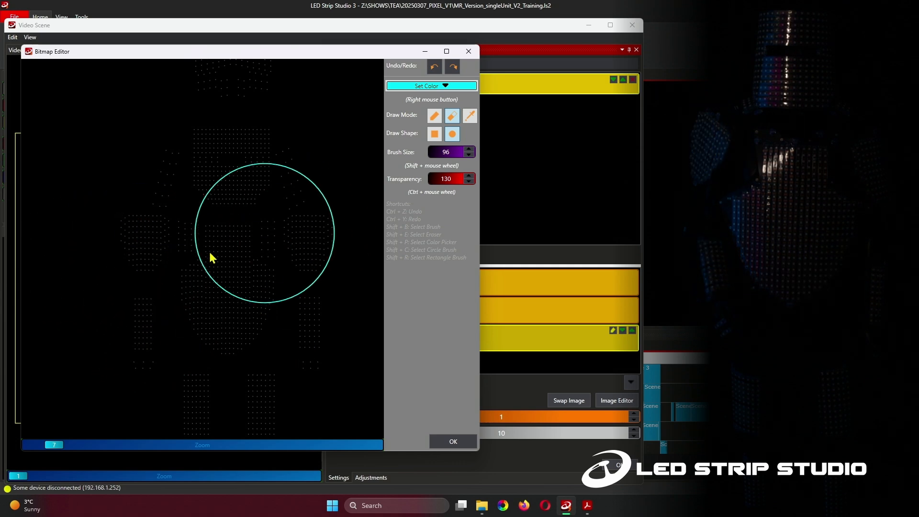
Undo the eraser strokes and restore the complete cyan drawing, including the head
{"action": "left_click", "coordinate": [435, 70]}
{"action": "left_click", "coordinate": [435, 69]}
{"action": "left_click", "coordinate": [435, 70]}
{"action": "left_click", "coordinate": [435, 70]}
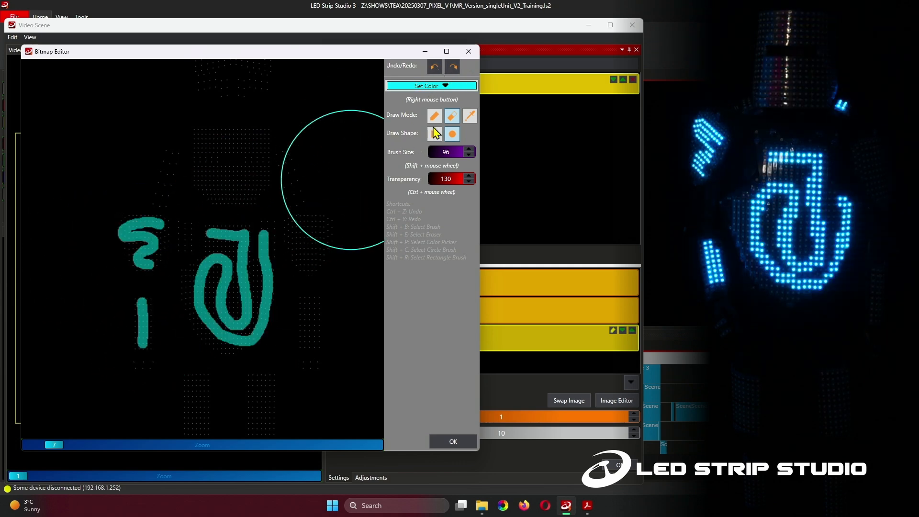
{"action": "left_click", "coordinate": [453, 67]}
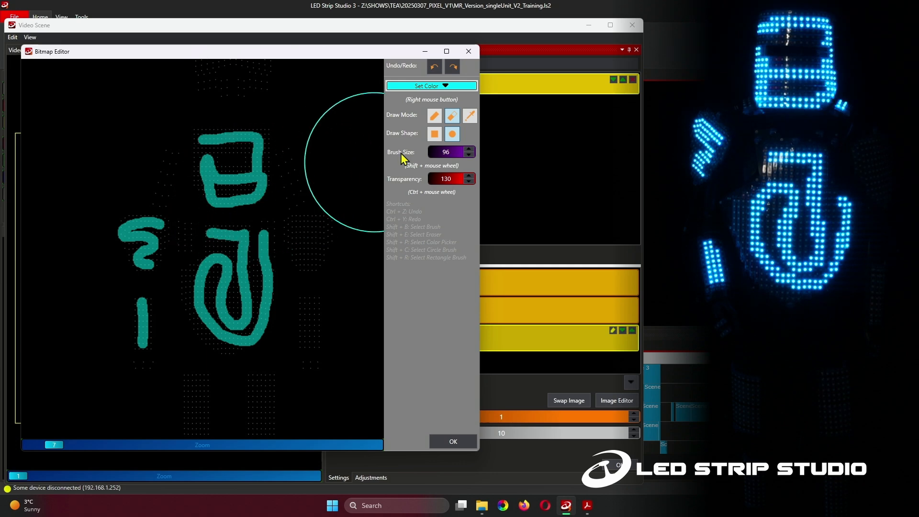
Set the brush colour to a dark reddish brown (110, 51, 44) from the color ring
{"action": "scroll", "coordinate": [223, 206], "scroll_direction": "down", "scroll_amount": 6}
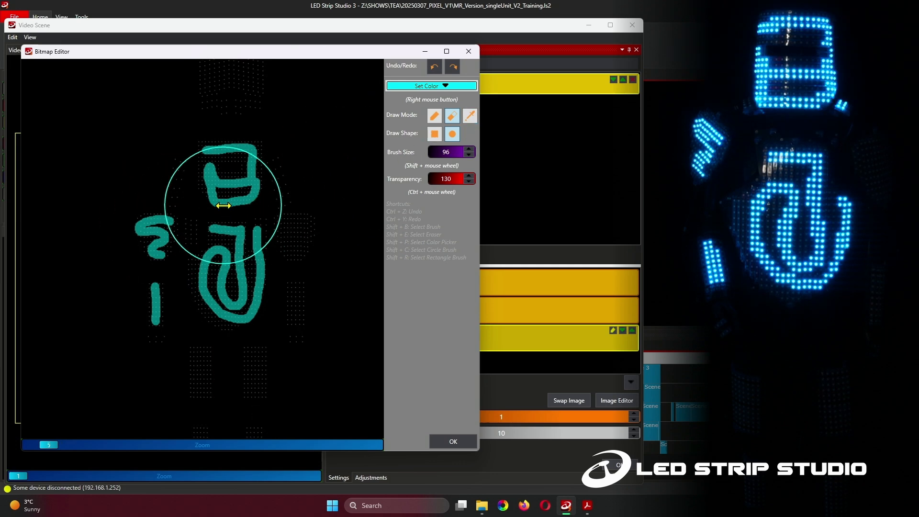
{"action": "mouse_move", "coordinate": [247, 215]}
{"action": "left_mouse_down"}
{"action": "mouse_move", "coordinate": [213, 211]}
{"action": "mouse_move", "coordinate": [238, 211]}
{"action": "left_mouse_up"}
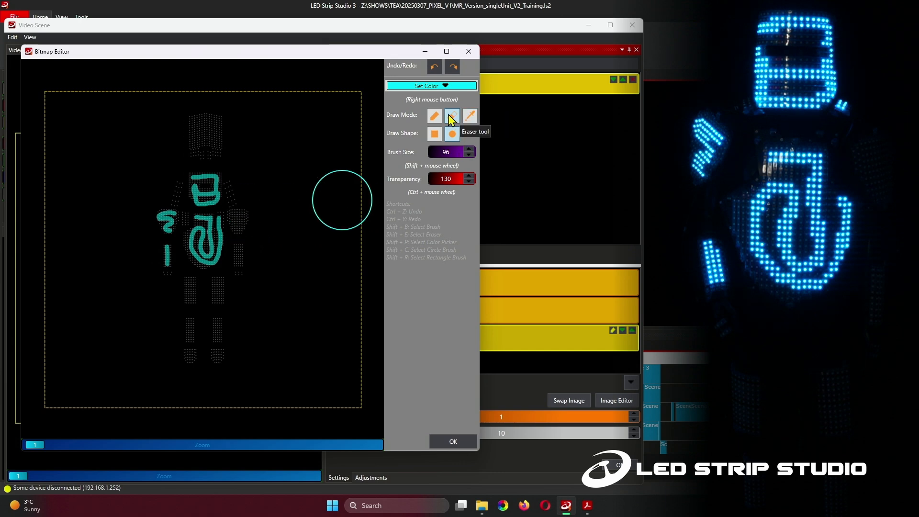
{"action": "left_click", "coordinate": [445, 87]}
{"action": "left_click", "coordinate": [254, 146]}
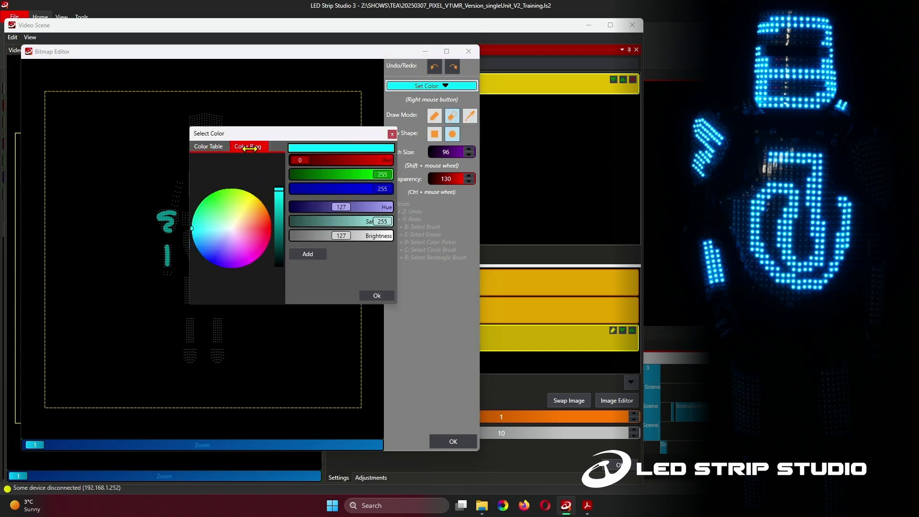
{"action": "mouse_move", "coordinate": [246, 214]}
{"action": "left_mouse_down"}
{"action": "mouse_move", "coordinate": [248, 229]}
{"action": "mouse_move", "coordinate": [279, 233]}
{"action": "left_mouse_up"}
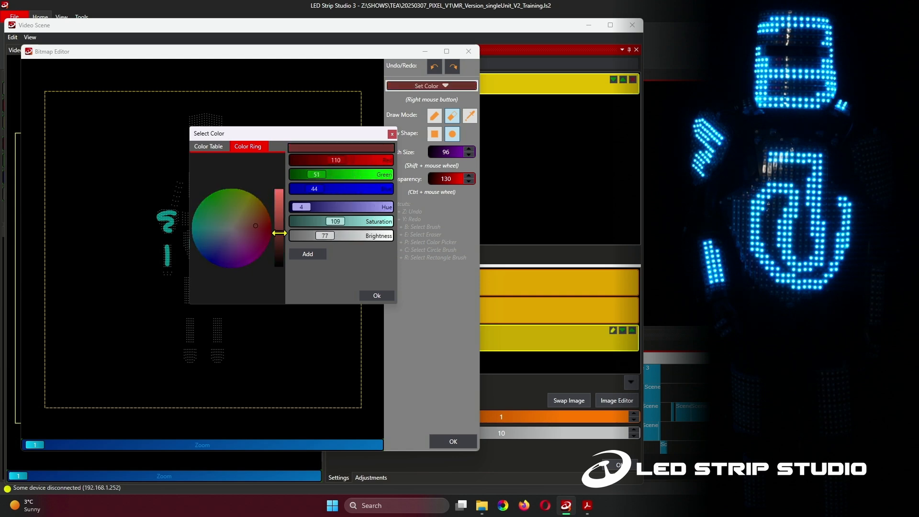
{"action": "left_click", "coordinate": [377, 295]}
Set the brush size to 13 and paint a reddish-brown stroke over the right-hand upper leg with the brush tool
{"action": "scroll", "coordinate": [216, 190], "scroll_direction": "up", "scroll_amount": 10}
{"action": "scroll", "coordinate": [203, 196], "scroll_direction": "down", "scroll_amount": 7}
{"action": "mouse_move", "coordinate": [199, 174]}
{"action": "left_mouse_down"}
{"action": "mouse_move", "coordinate": [242, 337]}
{"action": "mouse_move", "coordinate": [211, 122]}
{"action": "left_mouse_up"}
{"action": "left_click_drag", "start_coordinate": [233, 360], "coordinate": [212, 143]}
{"action": "scroll", "coordinate": [444, 153], "scroll_direction": "down", "scroll_amount": 20}
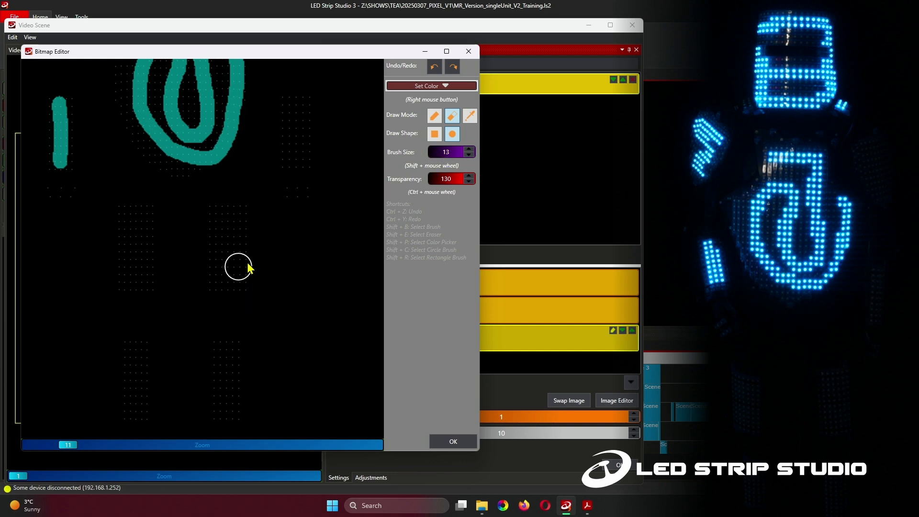
{"action": "left_click", "coordinate": [434, 115]}
{"action": "left_click_drag", "start_coordinate": [235, 221], "coordinate": [225, 277]}
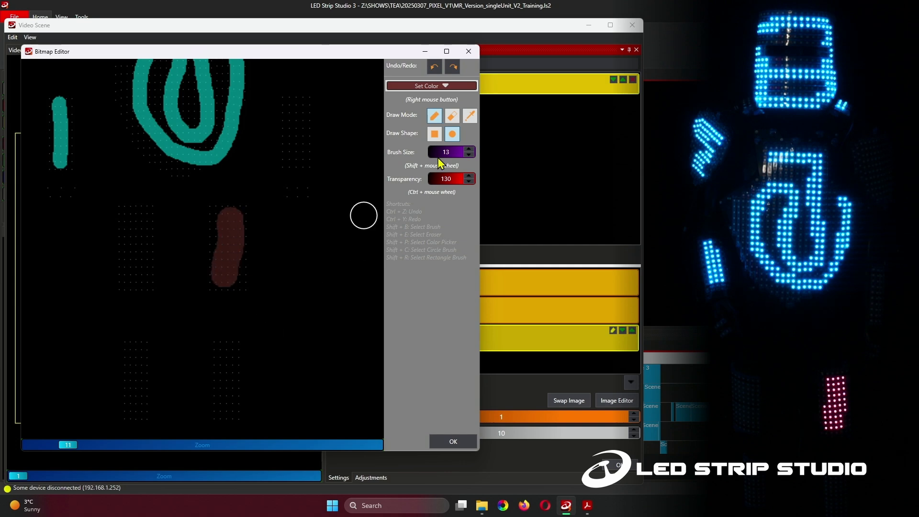
Set the brush colour to cyan from the color table and paint a stroke over the left-hand upper leg
{"action": "left_click", "coordinate": [445, 86]}
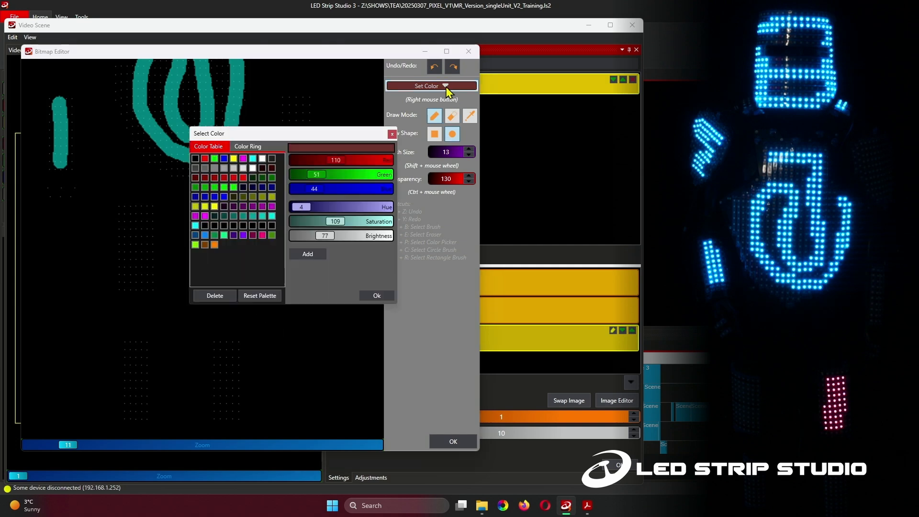
{"action": "left_click", "coordinate": [252, 159]}
{"action": "left_click", "coordinate": [375, 296]}
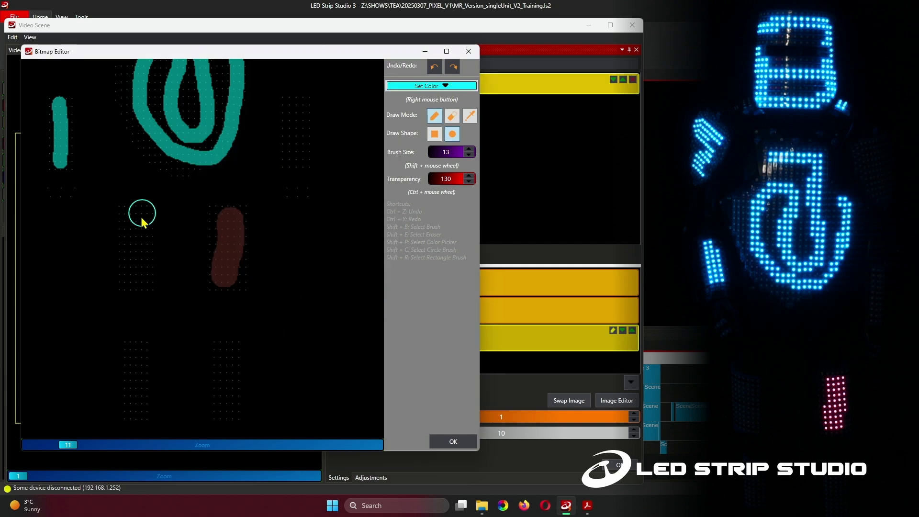
{"action": "left_click_drag", "start_coordinate": [139, 222], "coordinate": [134, 267]}
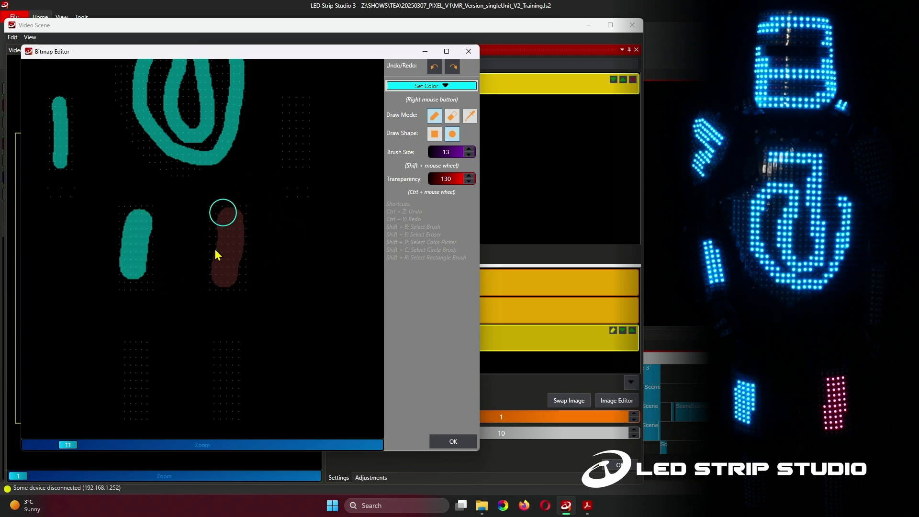
Sample the reddish-brown from the right-hand upper leg with the color picker, paint it over the left-hand upper leg, and close the bitmap editor
{"action": "left_click", "coordinate": [471, 114]}
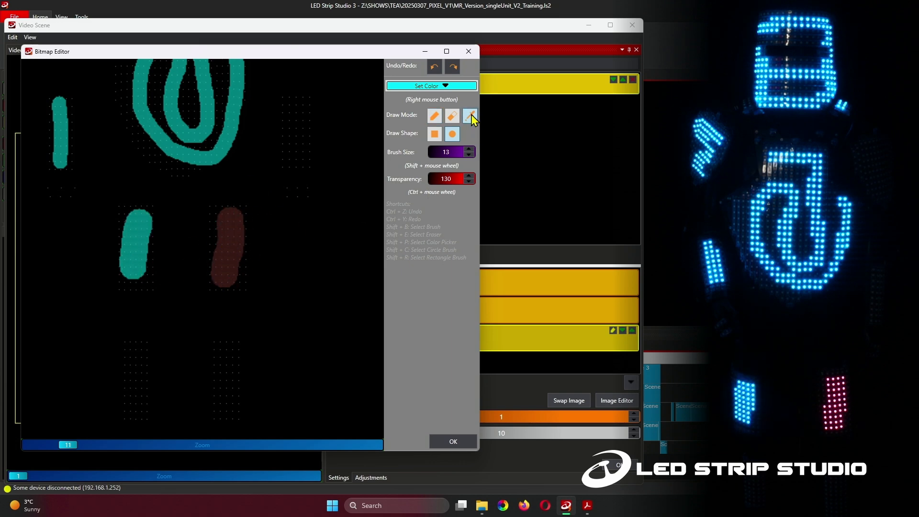
{"action": "left_click", "coordinate": [233, 246]}
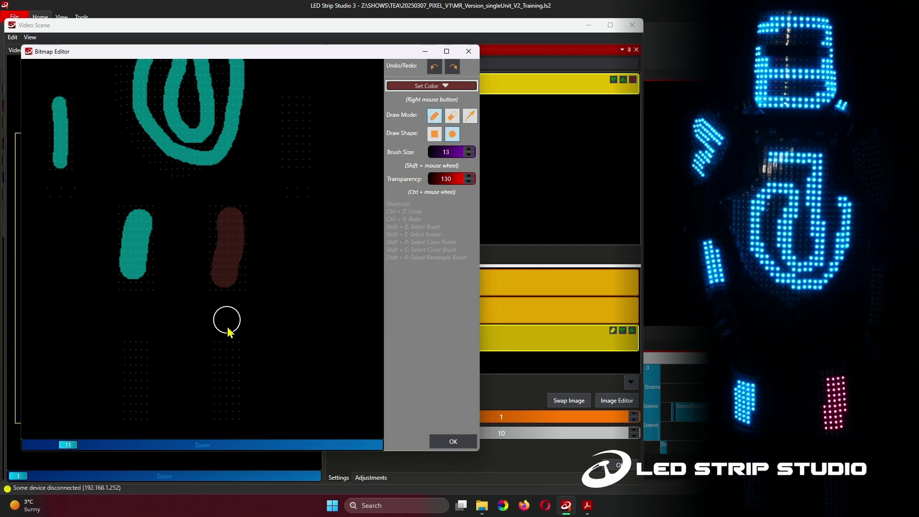
{"action": "mouse_move", "coordinate": [136, 207]}
{"action": "left_mouse_down"}
{"action": "mouse_move", "coordinate": [132, 274]}
{"action": "mouse_move", "coordinate": [154, 252]}
{"action": "mouse_move", "coordinate": [156, 220]}
{"action": "mouse_move", "coordinate": [131, 209]}
{"action": "mouse_move", "coordinate": [121, 284]}
{"action": "mouse_move", "coordinate": [152, 254]}
{"action": "left_mouse_up"}
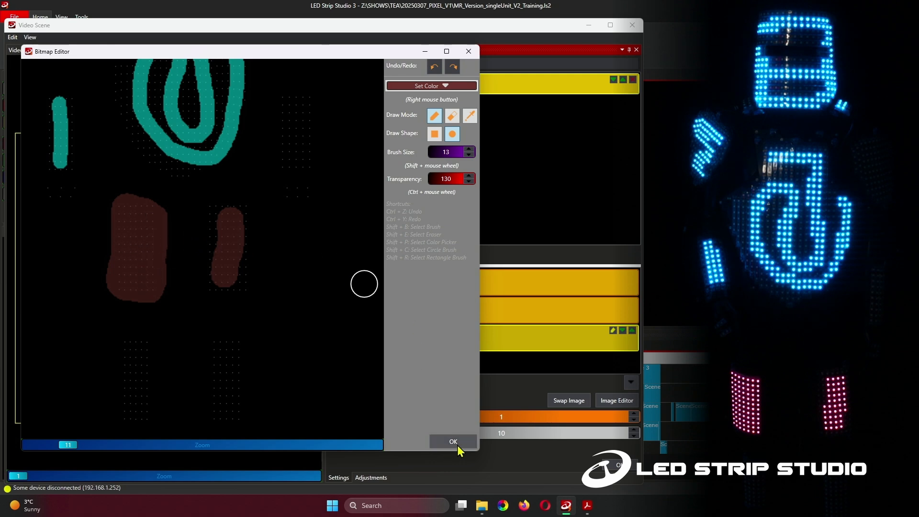
{"action": "left_click", "coordinate": [455, 443]}
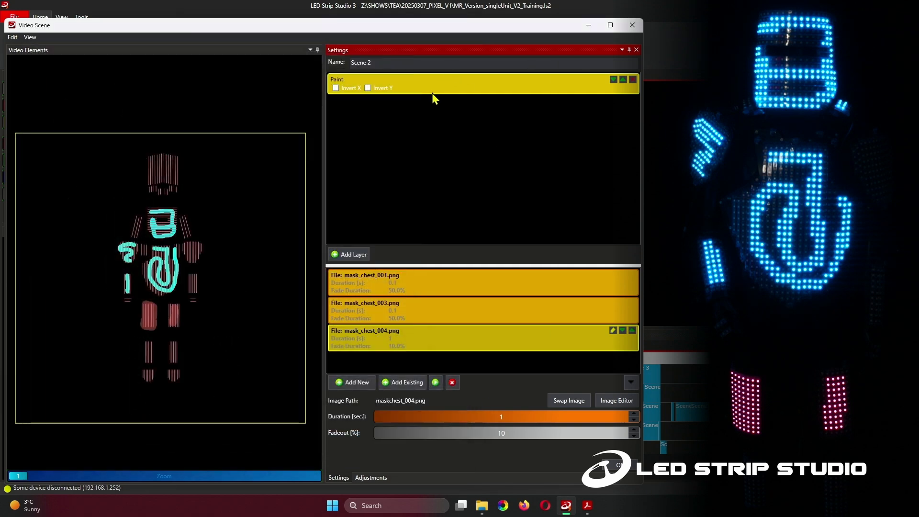
Add a Color Effects layer to the scene and move the Paint layer below it in the layer order
{"action": "left_click", "coordinate": [483, 317]}
{"action": "left_click", "coordinate": [356, 255]}
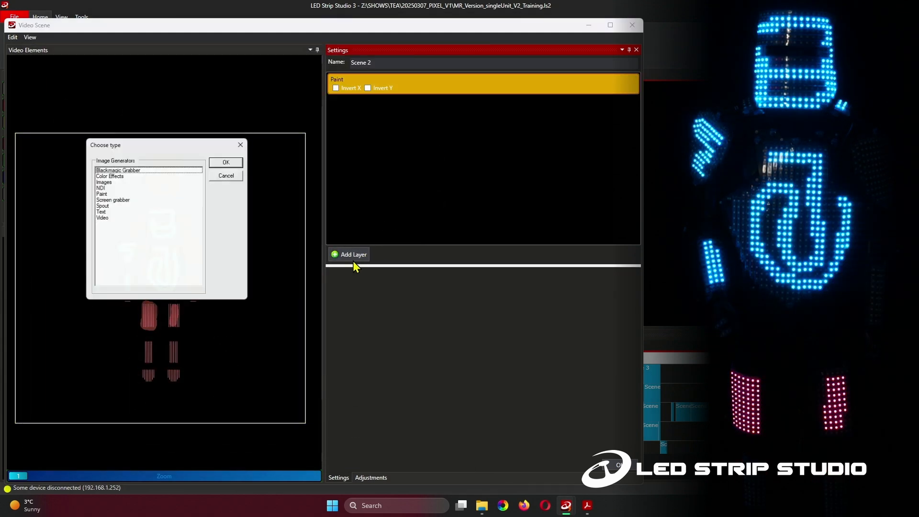
{"action": "left_click", "coordinate": [231, 163]}
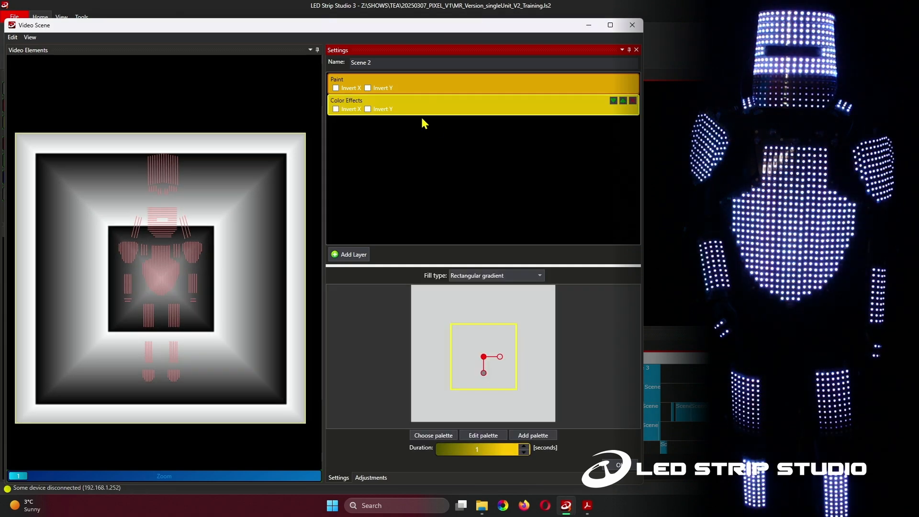
{"action": "left_click", "coordinate": [434, 89]}
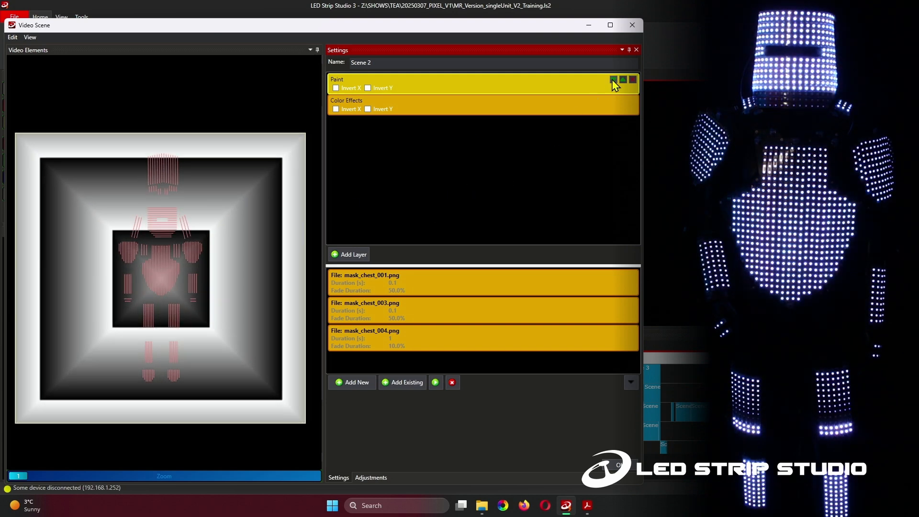
{"action": "left_click", "coordinate": [613, 79]}
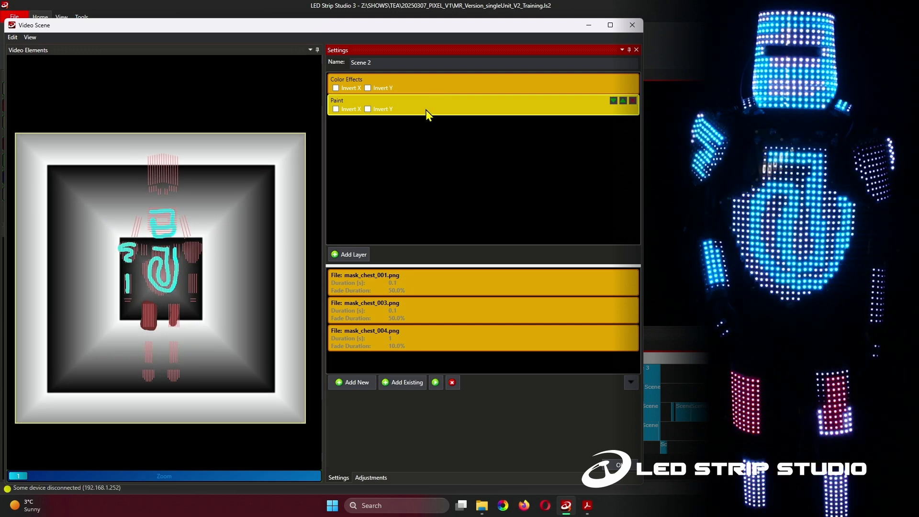
Shrink the Color Effects layer with the rectangular gradient and place it over the robot's torso and arms
{"action": "left_click", "coordinate": [423, 83]}
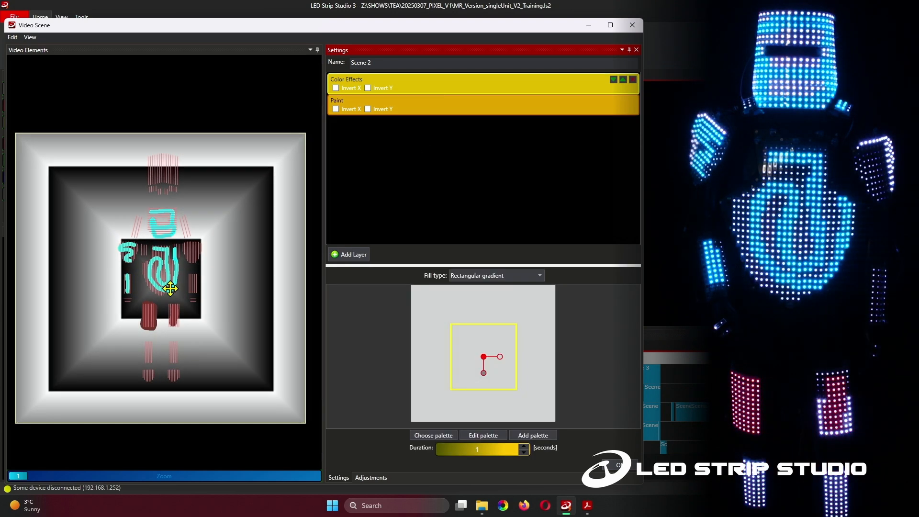
{"action": "left_click", "coordinate": [424, 108]}
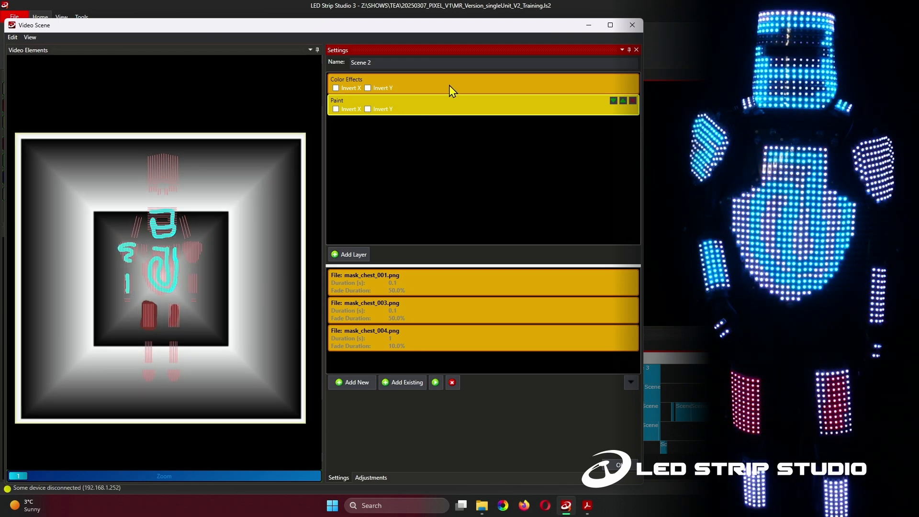
{"action": "left_click", "coordinate": [449, 86]}
{"action": "left_click", "coordinate": [295, 143]}
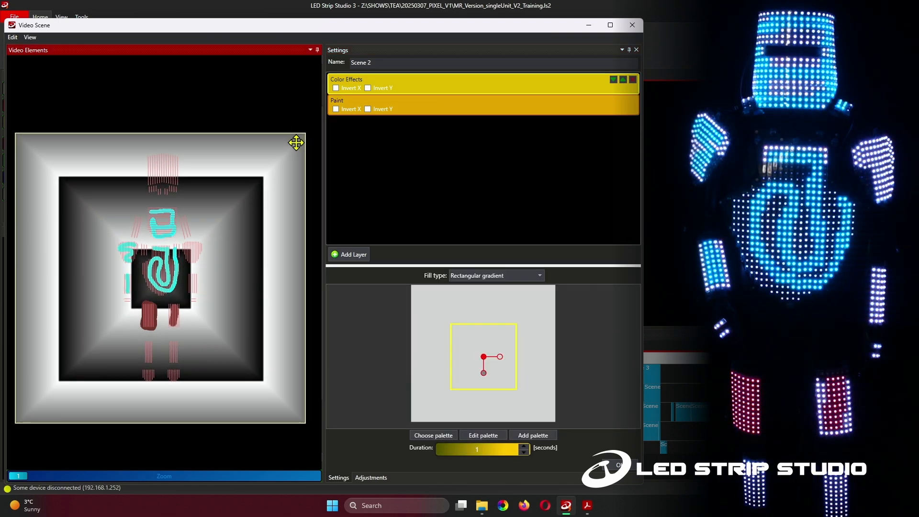
{"action": "left_click_drag", "start_coordinate": [305, 134], "coordinate": [186, 320]}
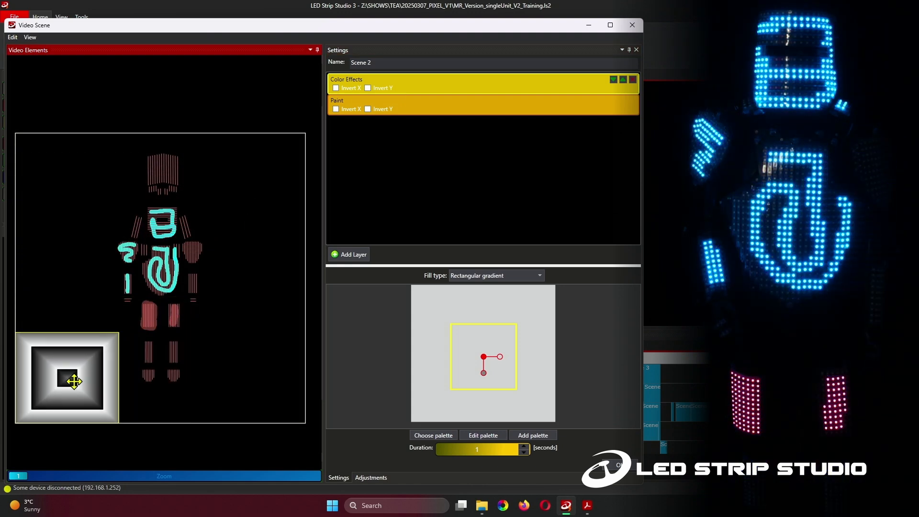
{"action": "scroll", "coordinate": [166, 283], "scroll_direction": "up", "scroll_amount": 5}
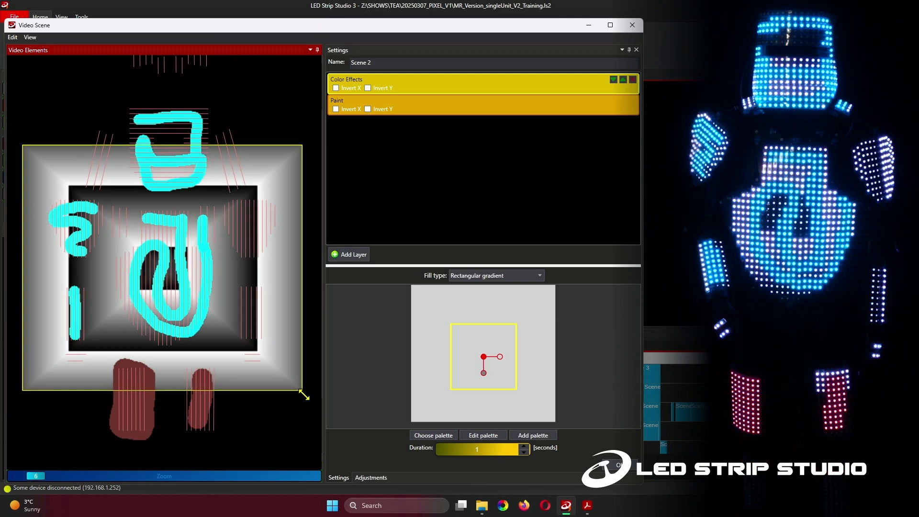
Move the Paint layer off the robot figure, and reset its size and position
{"action": "left_click", "coordinate": [246, 361]}
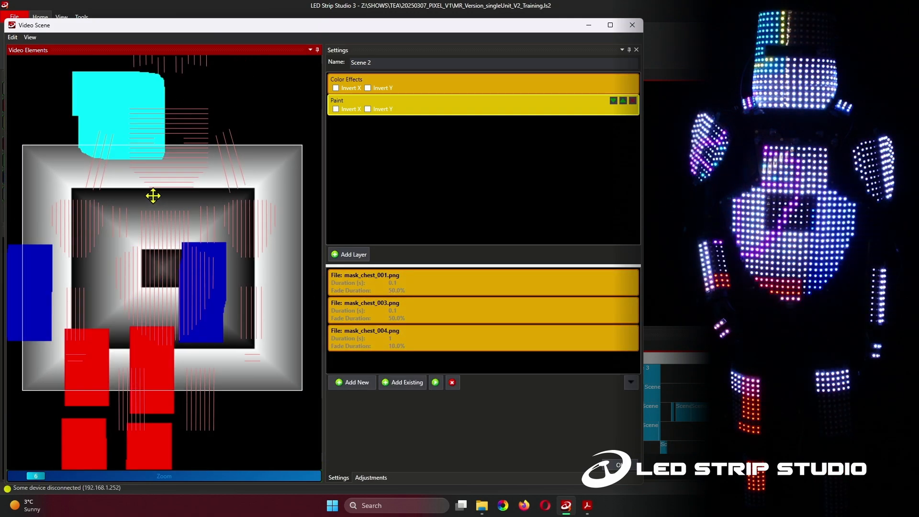
{"action": "scroll", "coordinate": [168, 223], "scroll_direction": "down", "scroll_amount": 5}
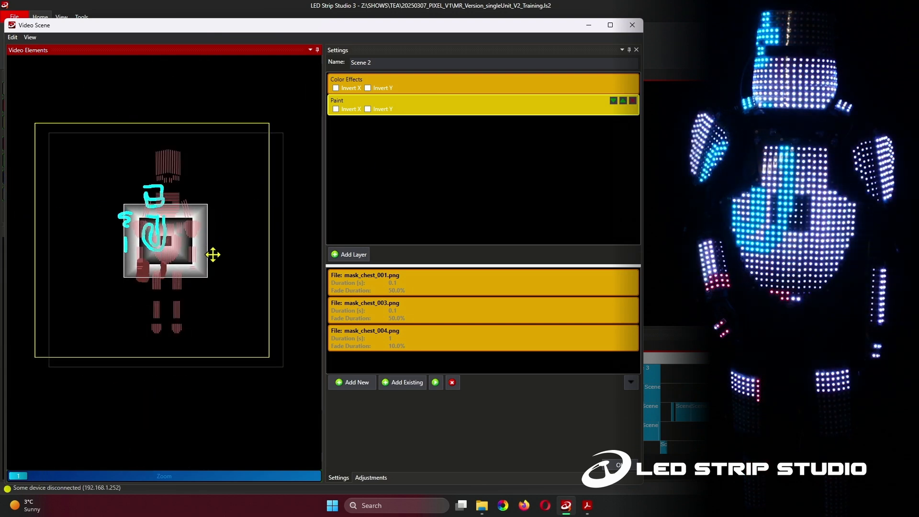
{"action": "mouse_move", "coordinate": [215, 254]}
{"action": "left_mouse_down"}
{"action": "mouse_move", "coordinate": [158, 201]}
{"action": "mouse_move", "coordinate": [225, 207]}
{"action": "mouse_move", "coordinate": [174, 208]}
{"action": "mouse_move", "coordinate": [191, 207]}
{"action": "mouse_move", "coordinate": [224, 238]}
{"action": "mouse_move", "coordinate": [199, 258]}
{"action": "mouse_move", "coordinate": [189, 221]}
{"action": "mouse_move", "coordinate": [232, 222]}
{"action": "mouse_move", "coordinate": [234, 266]}
{"action": "mouse_move", "coordinate": [181, 266]}
{"action": "mouse_move", "coordinate": [179, 275]}
{"action": "left_mouse_up"}
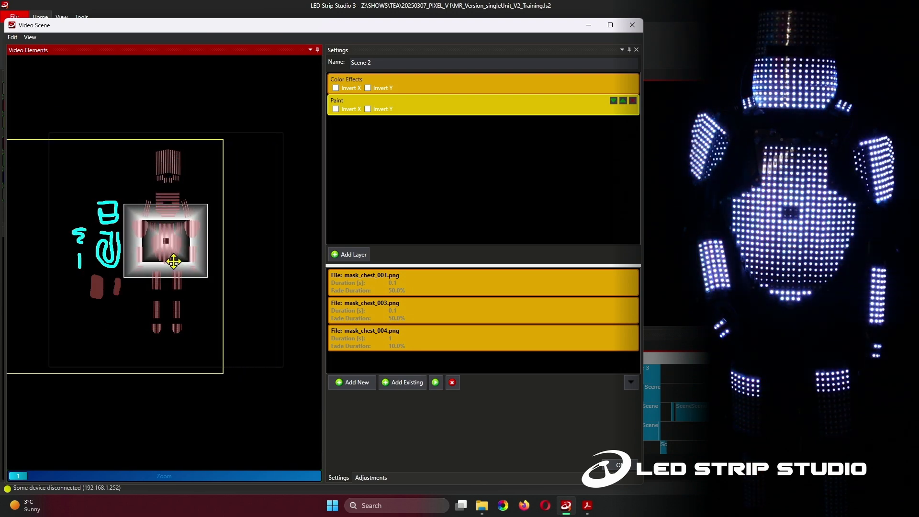
{"action": "right_click", "coordinate": [439, 106]}
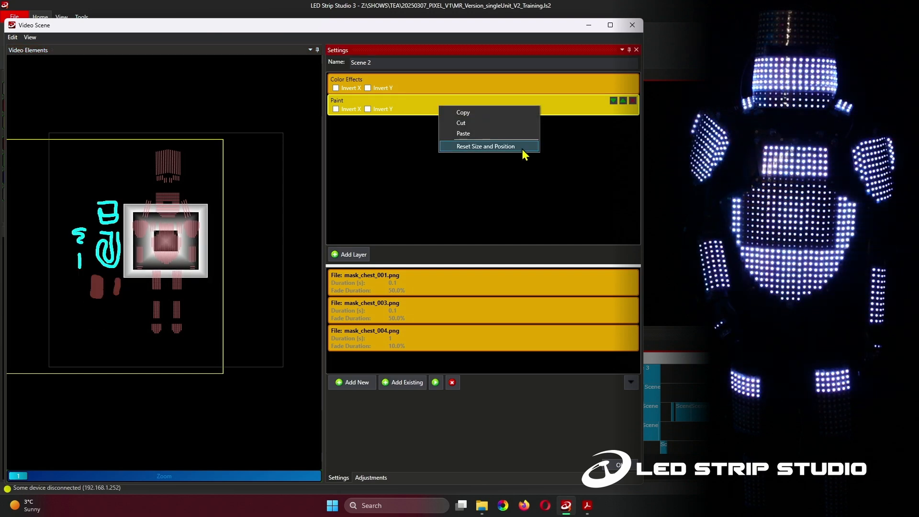
{"action": "left_click", "coordinate": [505, 146]}
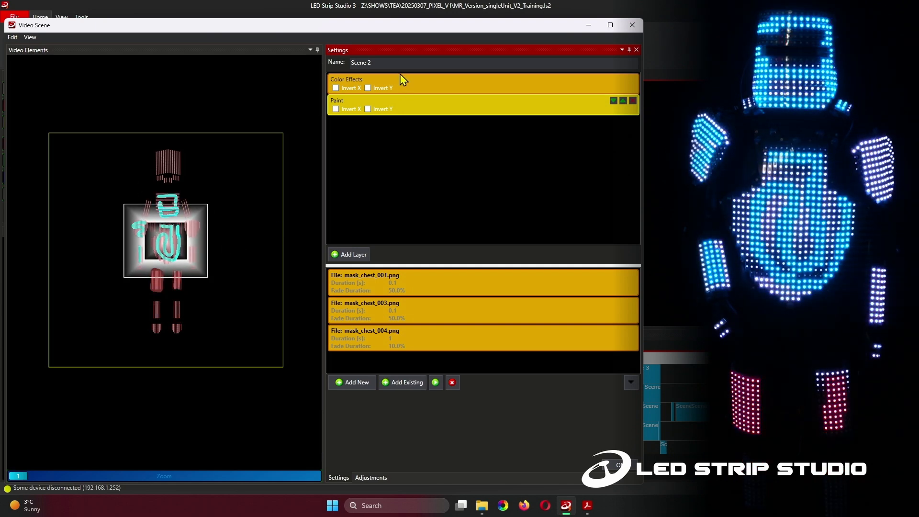
Shrink the Color Effects layer further and place it over the robot's chest
{"action": "left_click", "coordinate": [432, 91]}
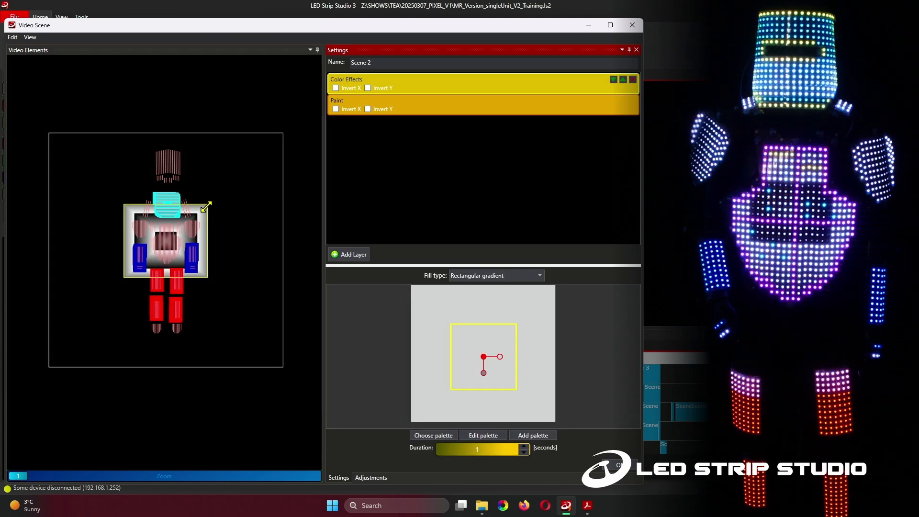
{"action": "left_click_drag", "start_coordinate": [206, 206], "coordinate": [190, 214]}
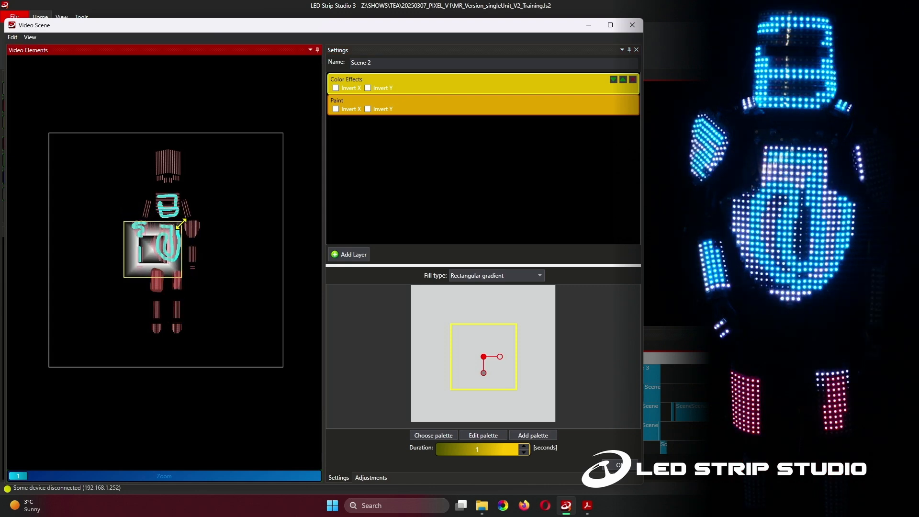
{"action": "left_click_drag", "start_coordinate": [167, 248], "coordinate": [171, 251]}
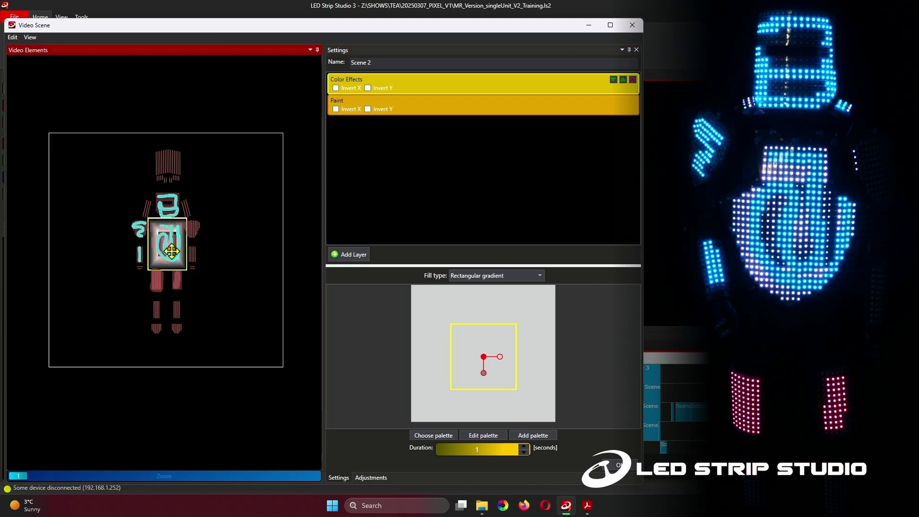
{"action": "scroll", "coordinate": [172, 251], "scroll_direction": "up", "scroll_amount": 6}
{"action": "scroll", "coordinate": [172, 251], "scroll_direction": "down", "scroll_amount": 3}
{"action": "scroll", "coordinate": [177, 244], "scroll_direction": "up", "scroll_amount": 2}
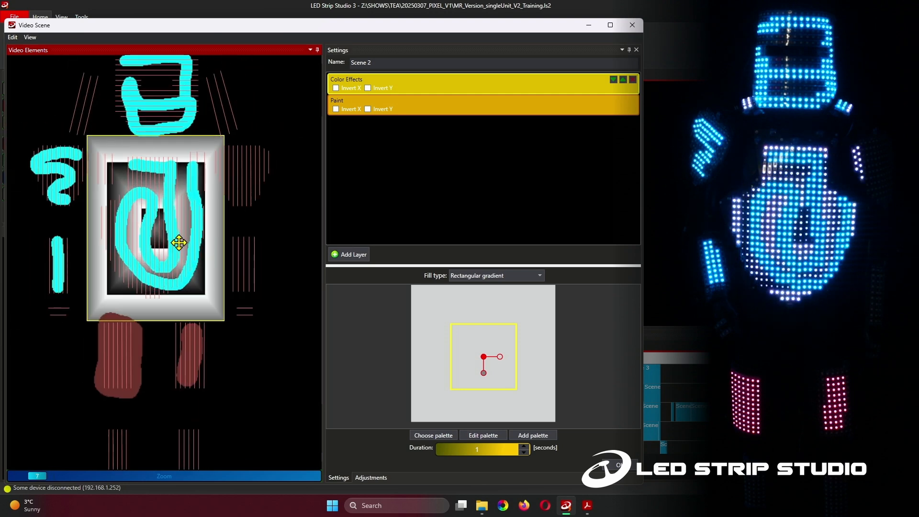
Adjust the right, left and upper edges of the Color Effects layer to fit the robot's chest pixels
{"action": "left_click_drag", "start_coordinate": [223, 254], "coordinate": [211, 254]}
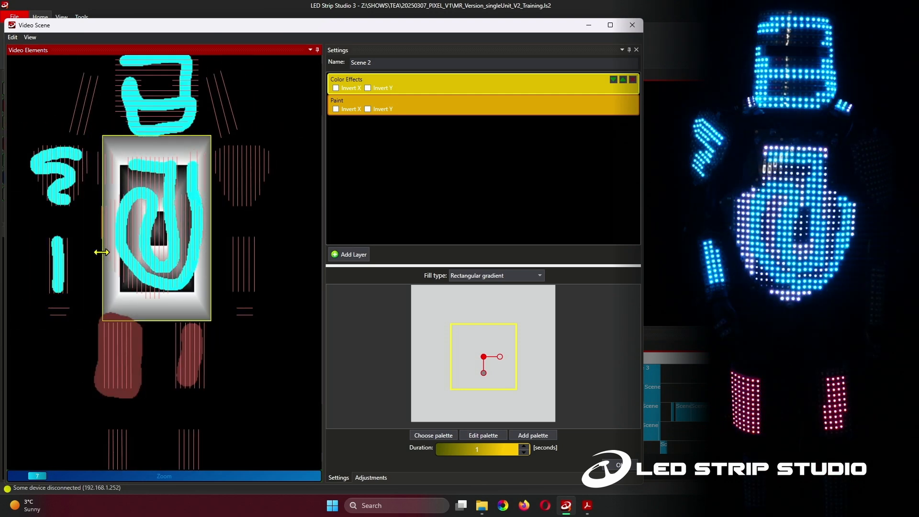
{"action": "left_click_drag", "start_coordinate": [117, 246], "coordinate": [115, 245]}
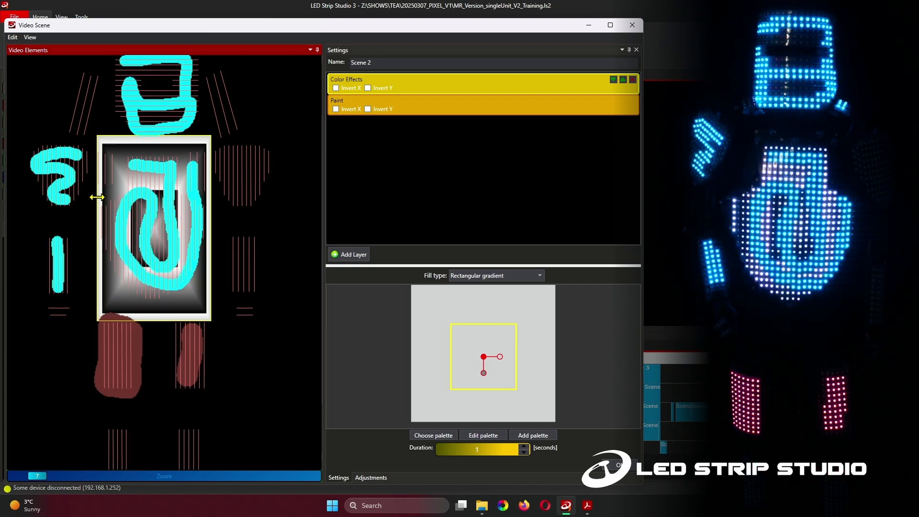
{"action": "left_click_drag", "start_coordinate": [96, 197], "coordinate": [97, 198]}
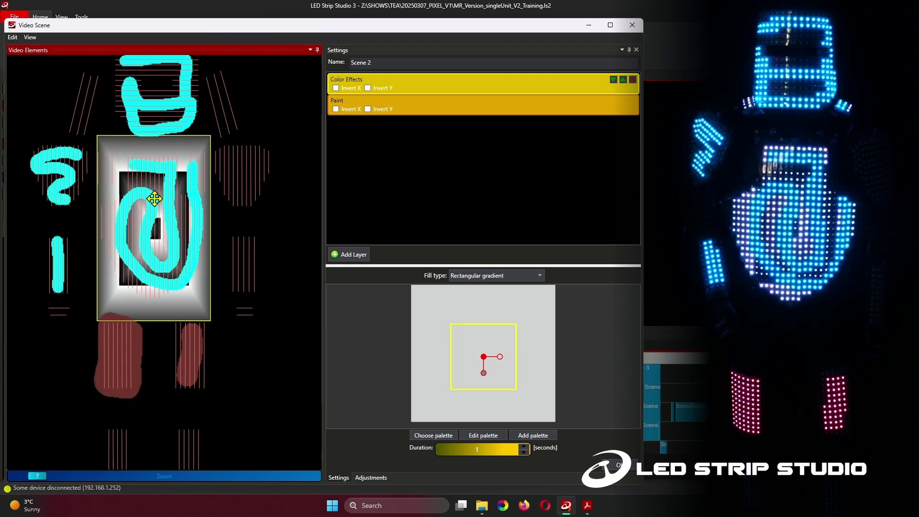
{"action": "left_click_drag", "start_coordinate": [171, 136], "coordinate": [176, 196]}
{"action": "left_click_drag", "start_coordinate": [179, 153], "coordinate": [179, 149]}
{"action": "left_click_drag", "start_coordinate": [97, 228], "coordinate": [96, 228]}
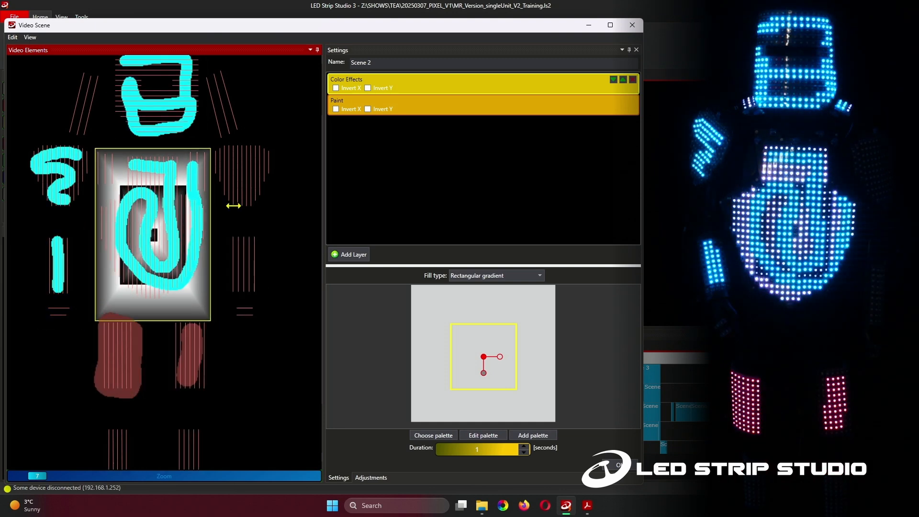
Delete the existing Paint layer and add a new, empty Paint layer to the scene
{"action": "left_click", "coordinate": [442, 106]}
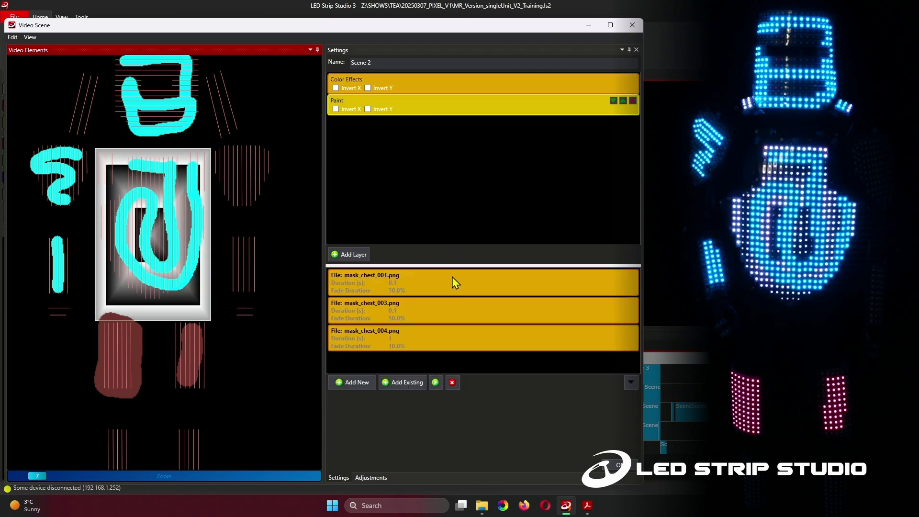
{"action": "left_click", "coordinate": [632, 100]}
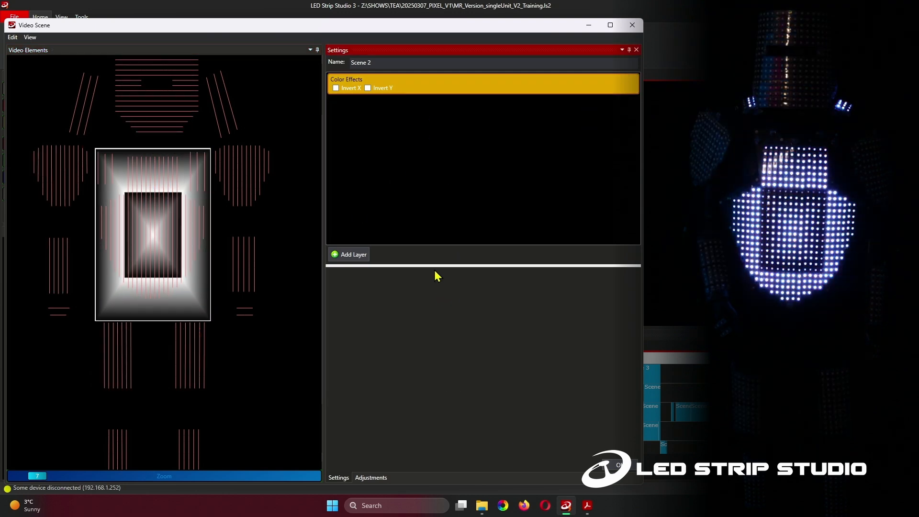
{"action": "left_click", "coordinate": [359, 256]}
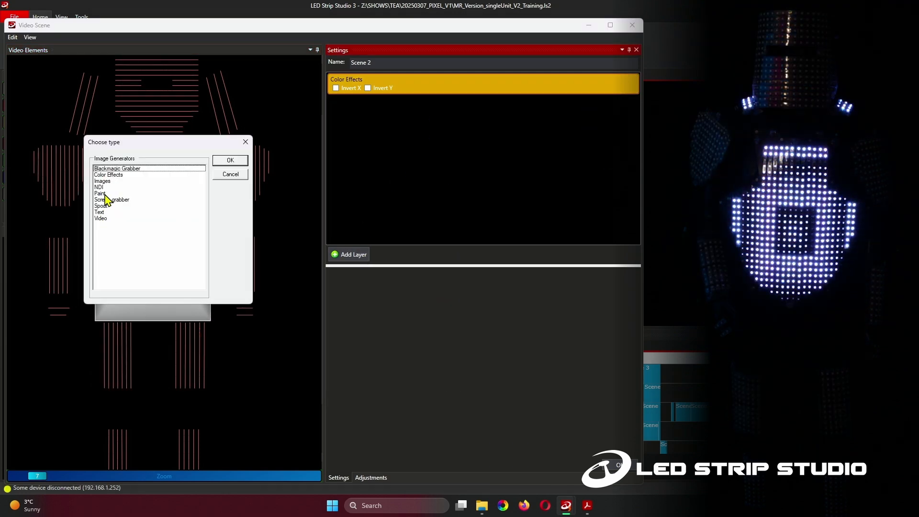
{"action": "left_click", "coordinate": [105, 194]}
{"action": "left_click", "coordinate": [230, 161]}
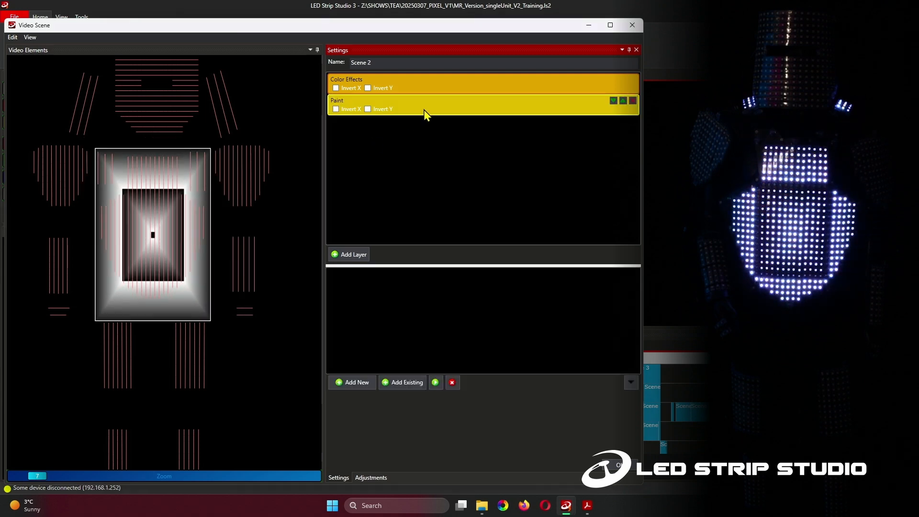
Add a new image named mask_chest_005 to the Paint layer and open it in the image editor
{"action": "left_click", "coordinate": [364, 383]}
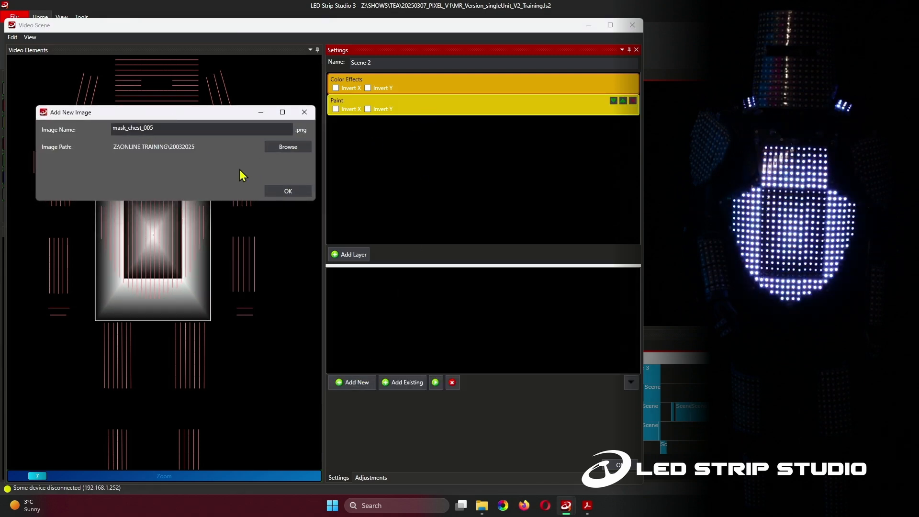
{"action": "left_click", "coordinate": [282, 191]}
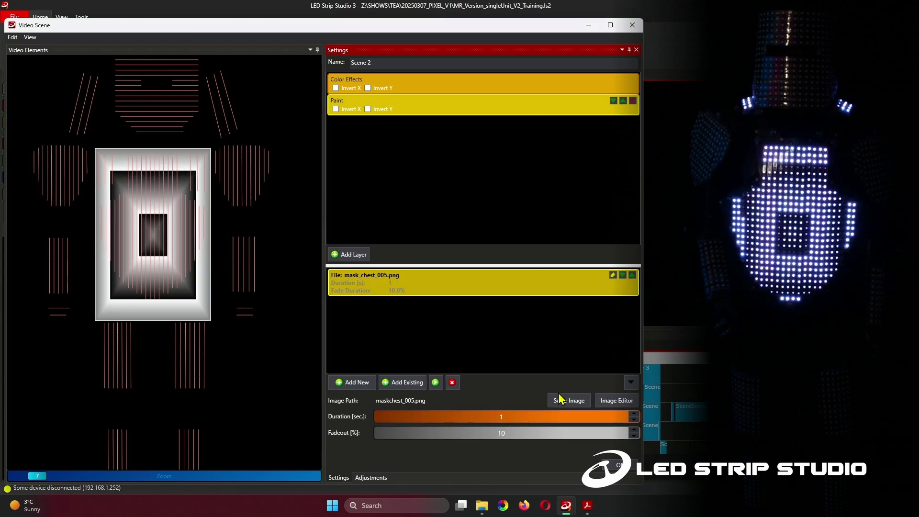
{"action": "left_click", "coordinate": [618, 401]}
{"action": "left_click_drag", "start_coordinate": [242, 60], "coordinate": [283, 88]}
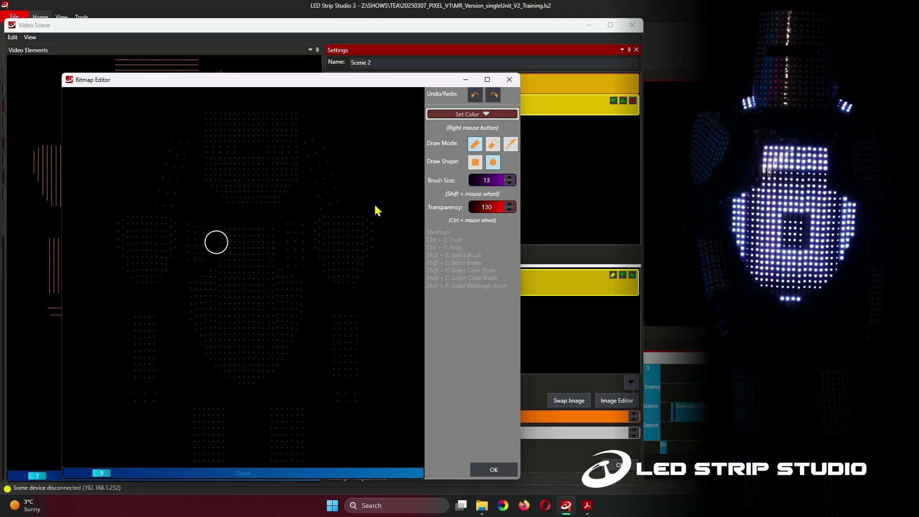
Set the brush colour to black from the color table and its transparency to 255
{"action": "left_click", "coordinate": [484, 115]}
{"action": "left_click", "coordinate": [196, 159]}
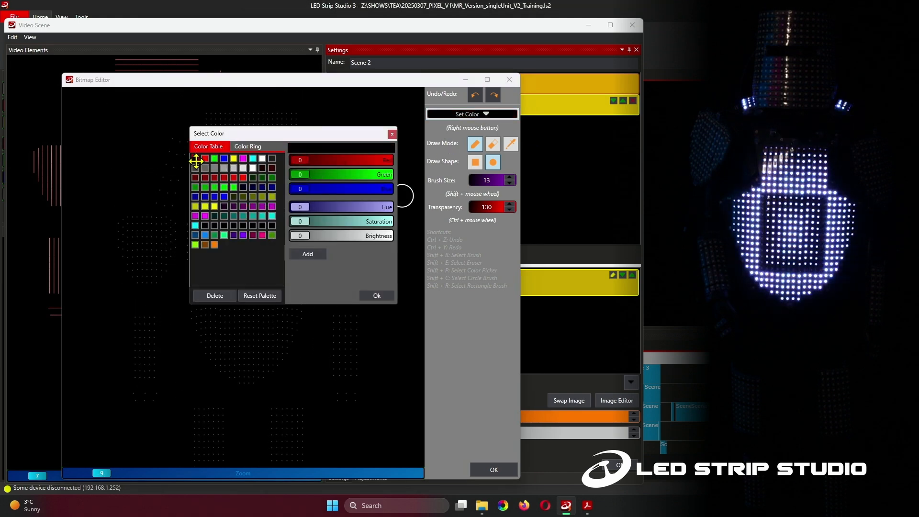
{"action": "left_click", "coordinate": [377, 296]}
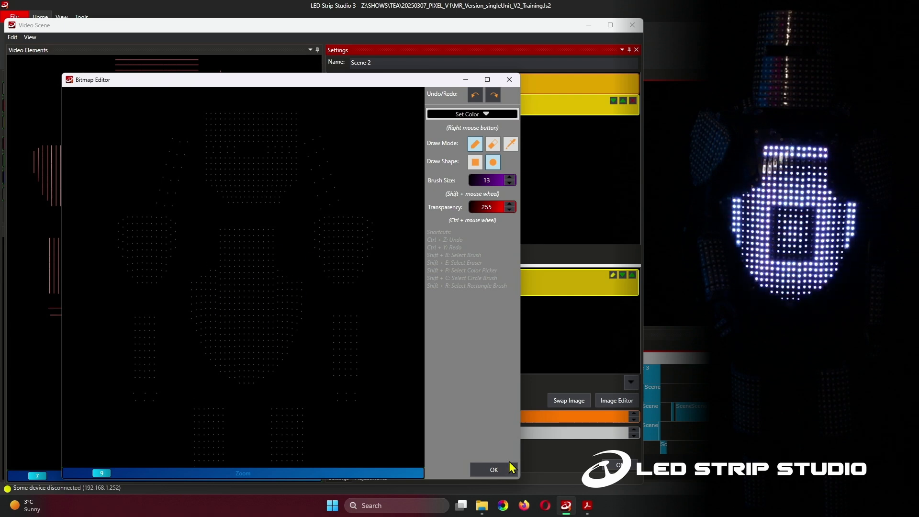
Confirm the mask image edits and lower the upper edge of the Color Effects layer slightly on the robot's chest
{"action": "left_click", "coordinate": [493, 470]}
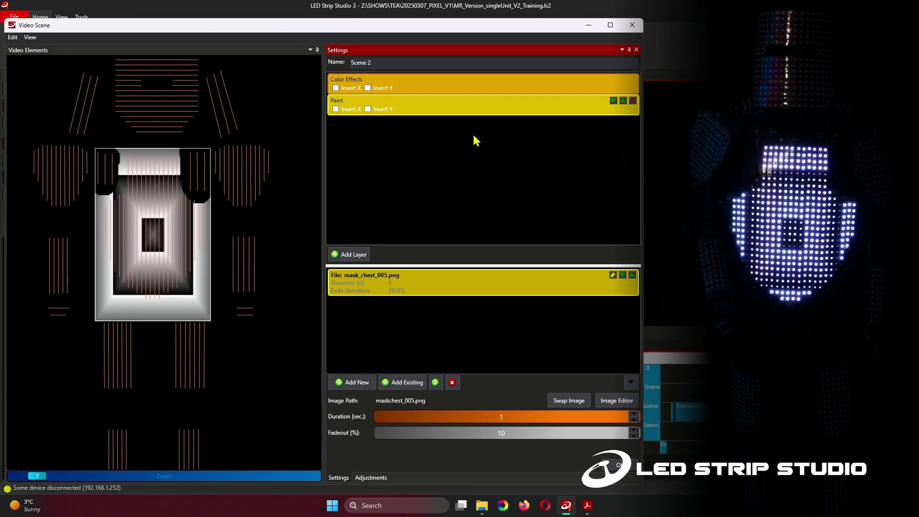
{"action": "left_click", "coordinate": [461, 88]}
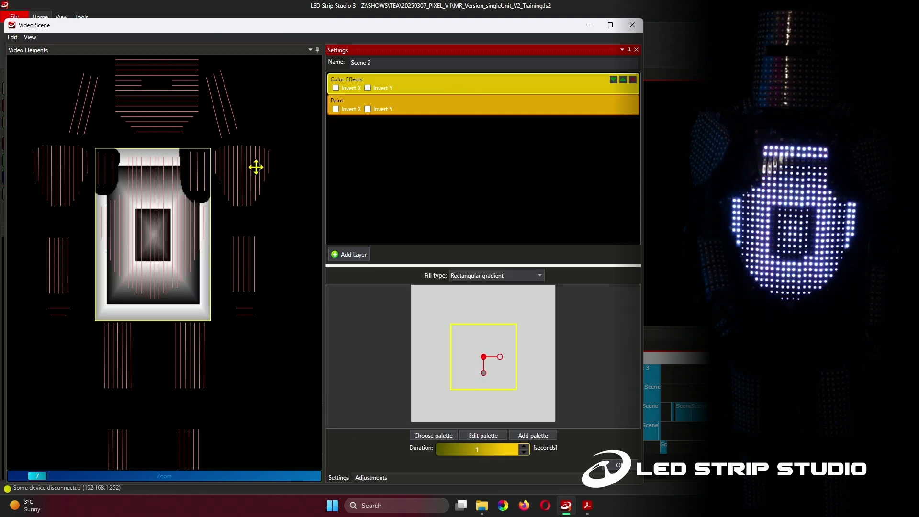
{"action": "left_click", "coordinate": [164, 150]}
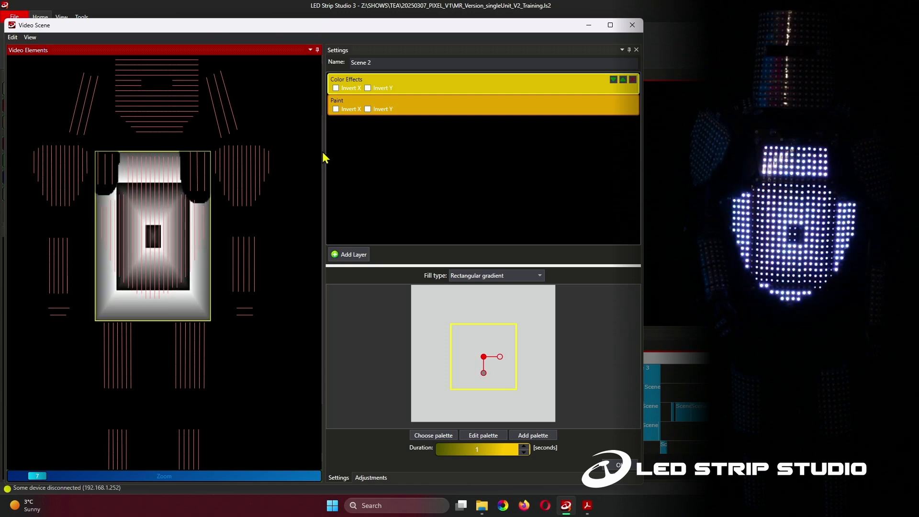
Open the mask_chest_005 image of the Paint layer in the image editor again
{"action": "left_click", "coordinate": [438, 111]}
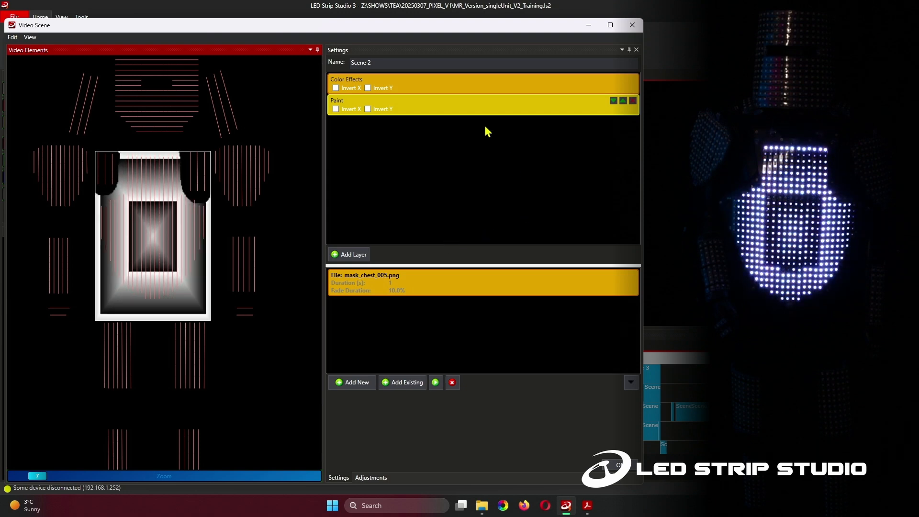
{"action": "right_click", "coordinate": [492, 112]}
{"action": "left_click", "coordinate": [468, 109]}
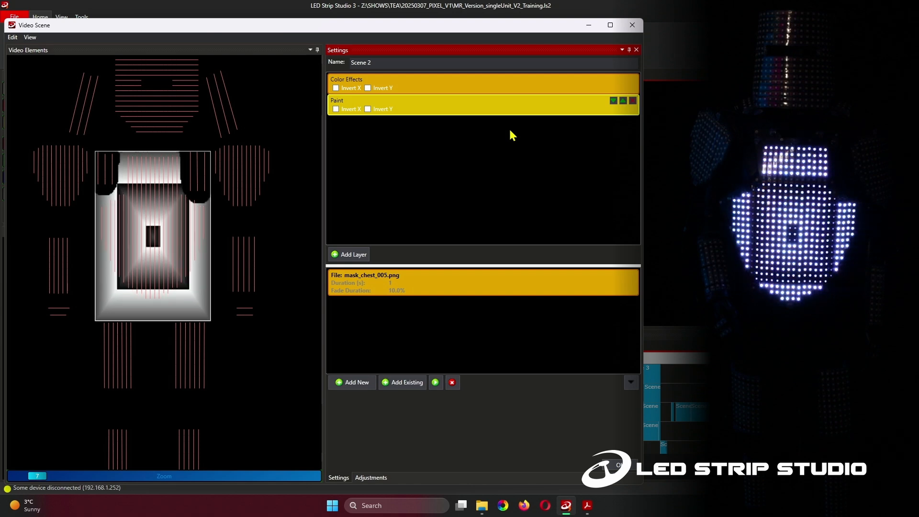
{"action": "left_click", "coordinate": [527, 293]}
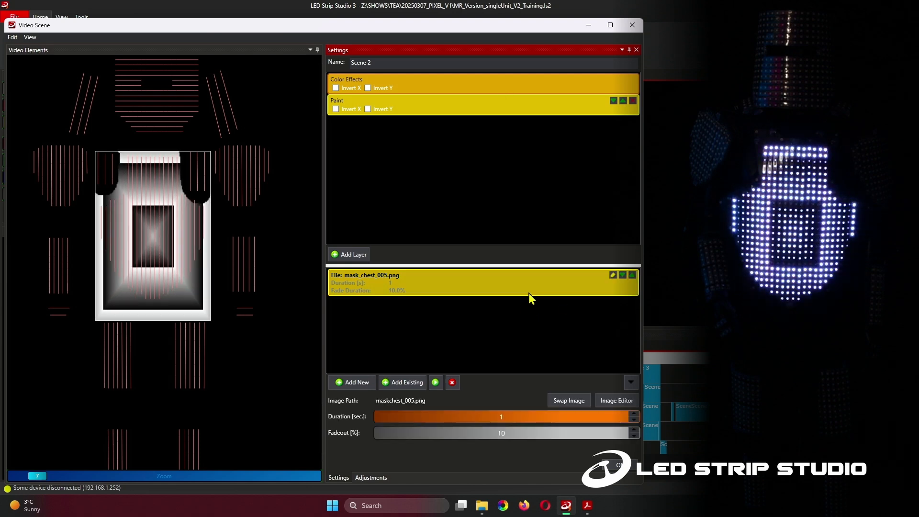
{"action": "left_click", "coordinate": [621, 401]}
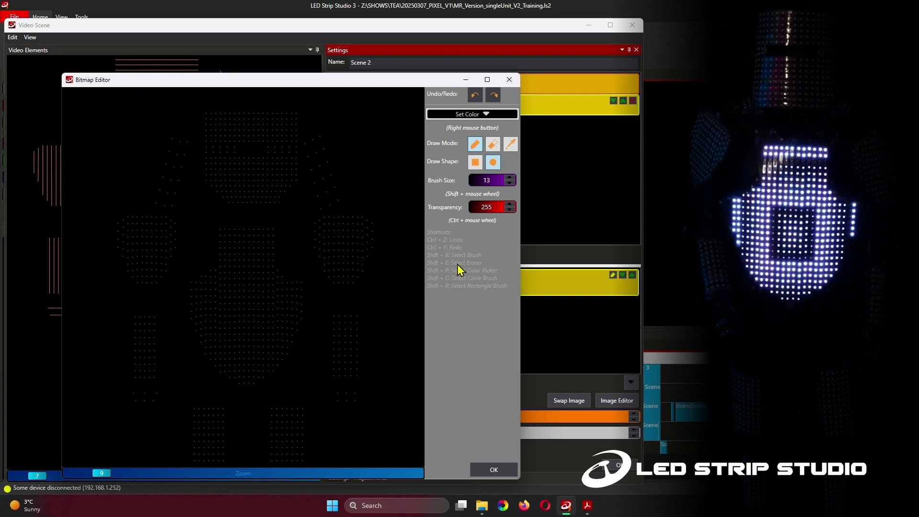
Set the brush colour to yellow from the color table, the transparency to 5 and the brush size to 27
{"action": "left_click", "coordinate": [475, 116]}
{"action": "left_click", "coordinate": [234, 160]}
{"action": "left_click", "coordinate": [376, 296]}
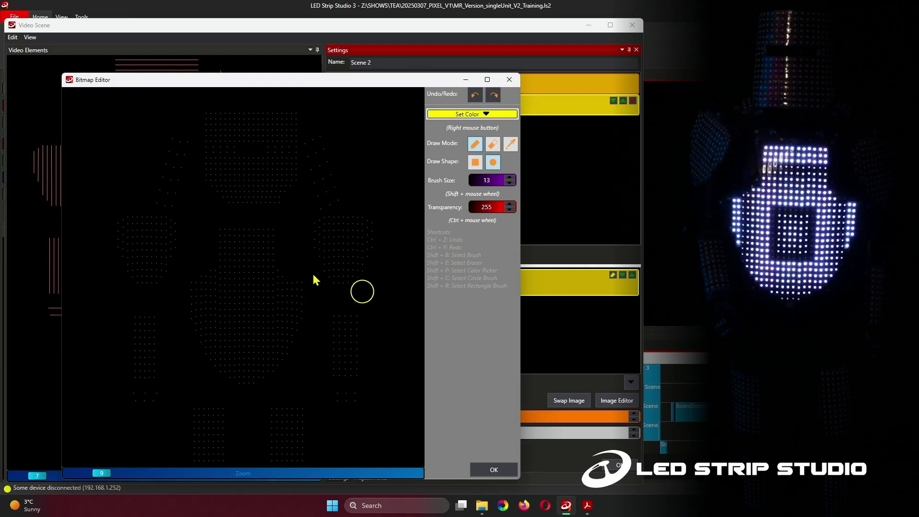
{"action": "scroll", "coordinate": [259, 272], "scroll_direction": "down", "scroll_amount": 10, "text": "ctrl"}
{"action": "scroll", "coordinate": [258, 272], "scroll_direction": "up", "scroll_amount": 4, "text": "shift"}
{"action": "scroll", "coordinate": [259, 272], "scroll_direction": "up", "scroll_amount": 20, "text": "shift"}
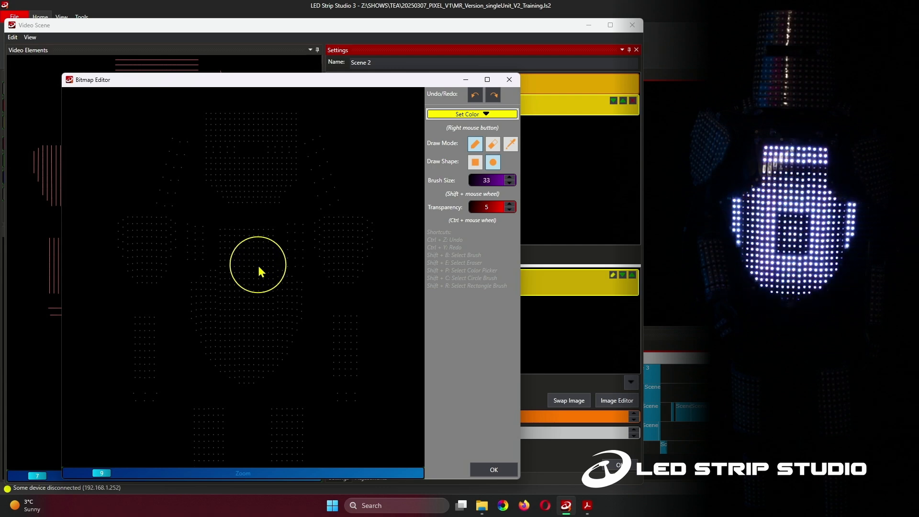
{"action": "scroll", "coordinate": [258, 272], "scroll_direction": "down", "scroll_amount": 20, "text": "shift"}
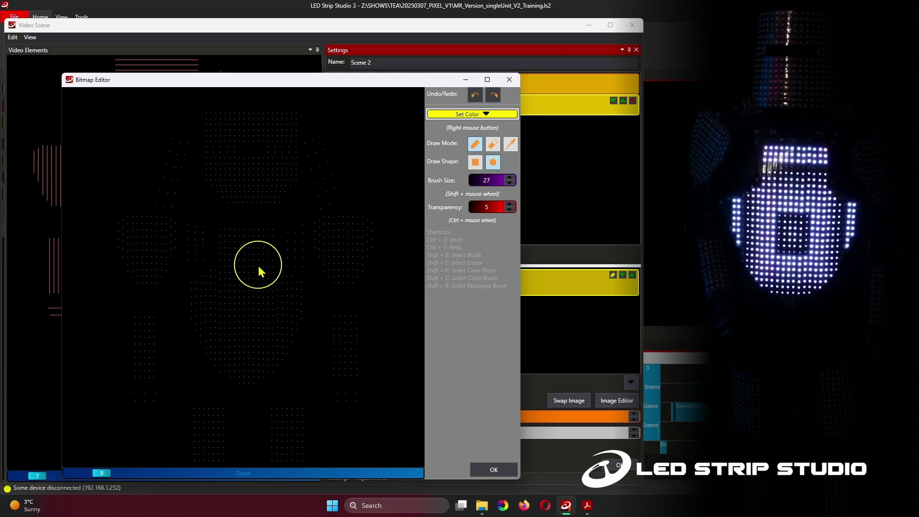
Paint a vertical yellow stroke down the middle of the robot's chest and set the transparency to 47
{"action": "scroll", "coordinate": [259, 278], "scroll_direction": "up", "scroll_amount": 3, "text": "ctrl"}
{"action": "left_click_drag", "start_coordinate": [257, 266], "coordinate": [246, 305]}
{"action": "scroll", "coordinate": [244, 298], "scroll_direction": "up", "scroll_amount": 10, "text": "ctrl"}
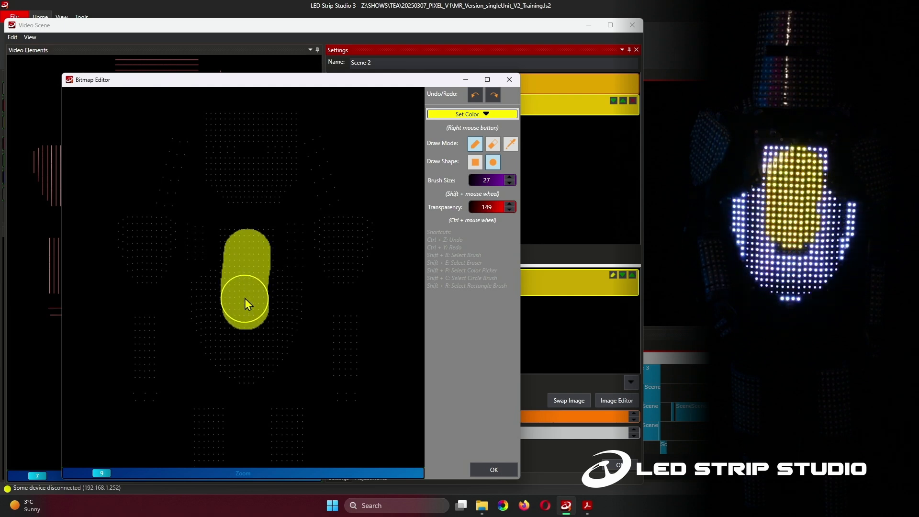
{"action": "scroll", "coordinate": [244, 297], "scroll_direction": "down", "scroll_amount": 10, "text": "ctrl"}
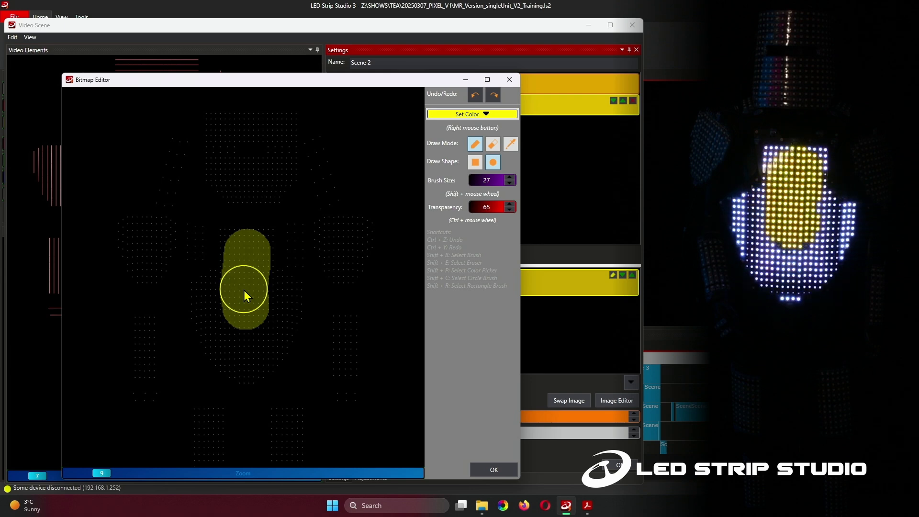
{"action": "scroll", "coordinate": [244, 291], "scroll_direction": "down", "scroll_amount": 1, "text": "ctrl"}
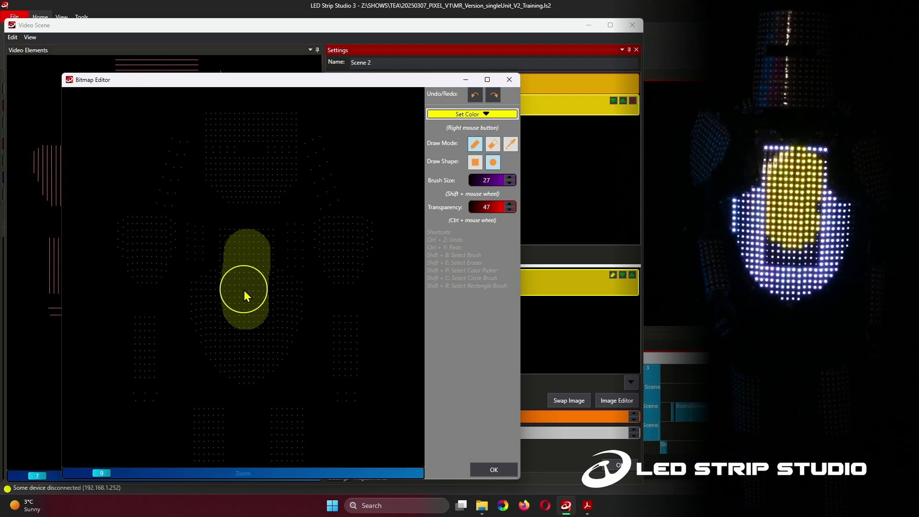
Try the rectangle brush shape, return to the circle brush and paint the robot's whole helmet area yellow
{"action": "left_click", "coordinate": [476, 161]}
{"action": "key", "text": "shift+c"}
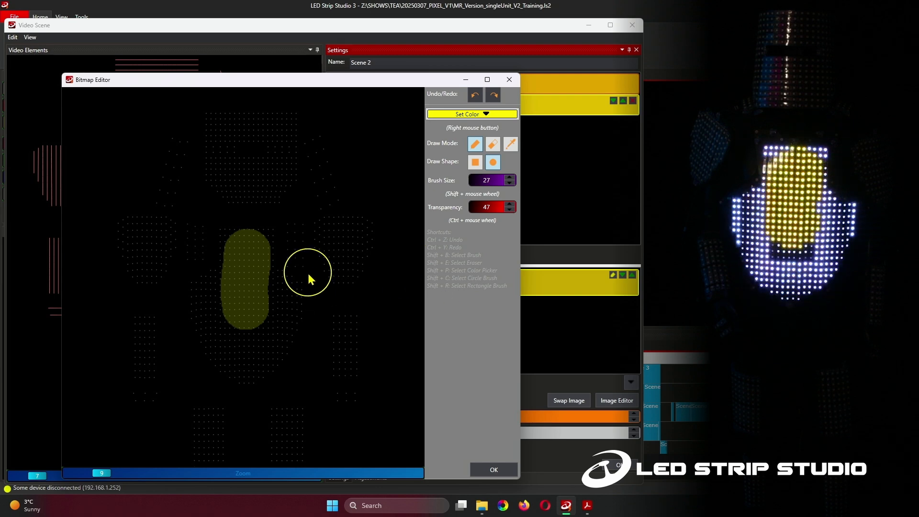
{"action": "mouse_move", "coordinate": [222, 128]}
{"action": "left_mouse_down"}
{"action": "mouse_move", "coordinate": [288, 136]}
{"action": "mouse_move", "coordinate": [271, 183]}
{"action": "mouse_move", "coordinate": [222, 168]}
{"action": "left_mouse_up"}
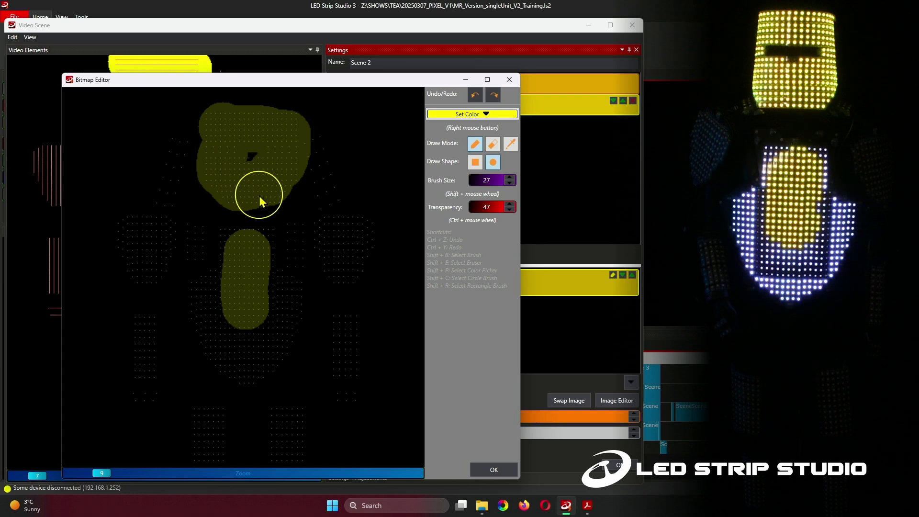
Set the brush colour to magenta from the color table and paint over the shoulder pixels on the figure's right side
{"action": "right_click", "coordinate": [296, 203]}
{"action": "left_click", "coordinate": [244, 160]}
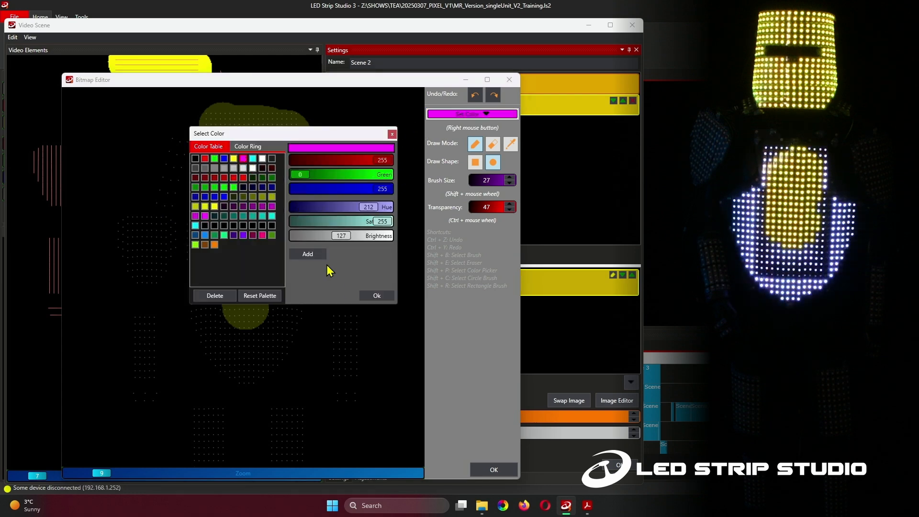
{"action": "left_click", "coordinate": [376, 295]}
{"action": "mouse_move", "coordinate": [331, 235]}
{"action": "left_mouse_down"}
{"action": "mouse_move", "coordinate": [341, 262]}
{"action": "mouse_move", "coordinate": [360, 238]}
{"action": "left_mouse_up"}
Paint both of the robot's thigh areas magenta and confirm the image edits
{"action": "scroll", "coordinate": [242, 337], "scroll_direction": "down", "scroll_amount": 8}
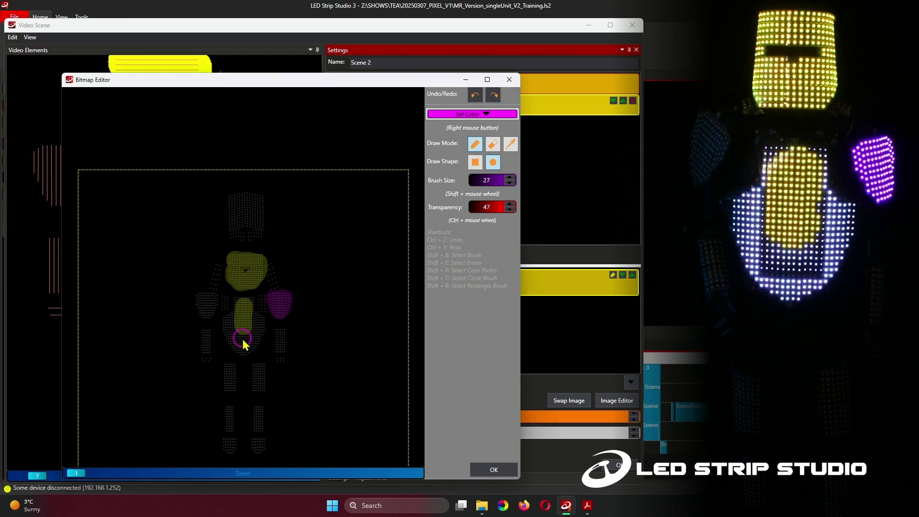
{"action": "mouse_move", "coordinate": [230, 373]}
{"action": "left_mouse_down"}
{"action": "mouse_move", "coordinate": [231, 389]}
{"action": "mouse_move", "coordinate": [260, 392]}
{"action": "mouse_move", "coordinate": [259, 366]}
{"action": "left_mouse_up"}
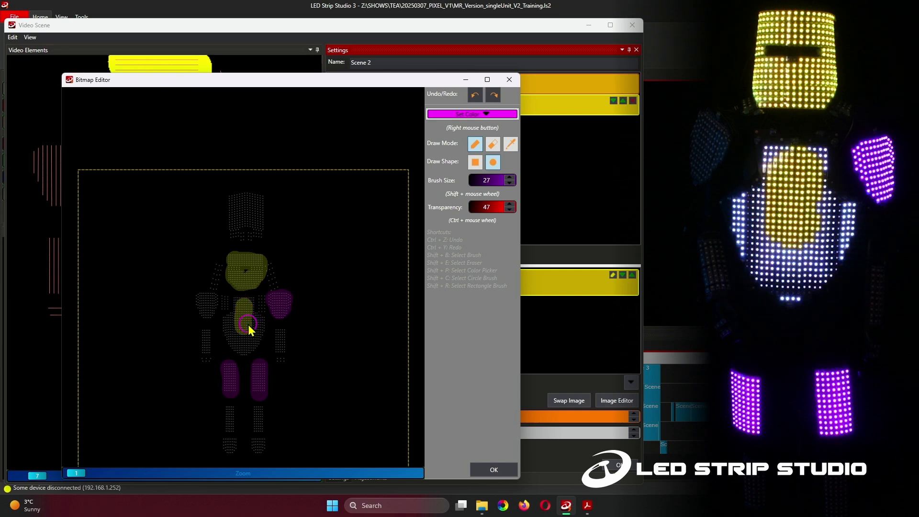
{"action": "left_click_drag", "start_coordinate": [248, 324], "coordinate": [242, 267]}
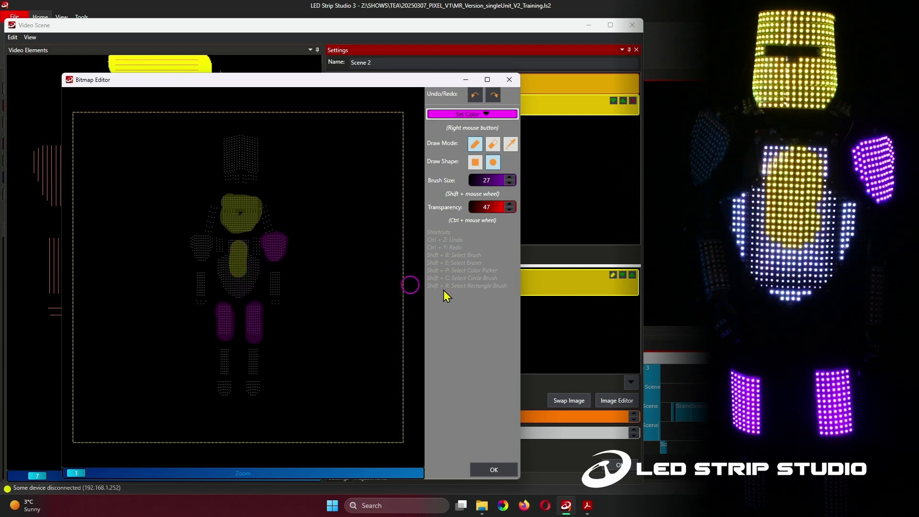
{"action": "left_click", "coordinate": [494, 469]}
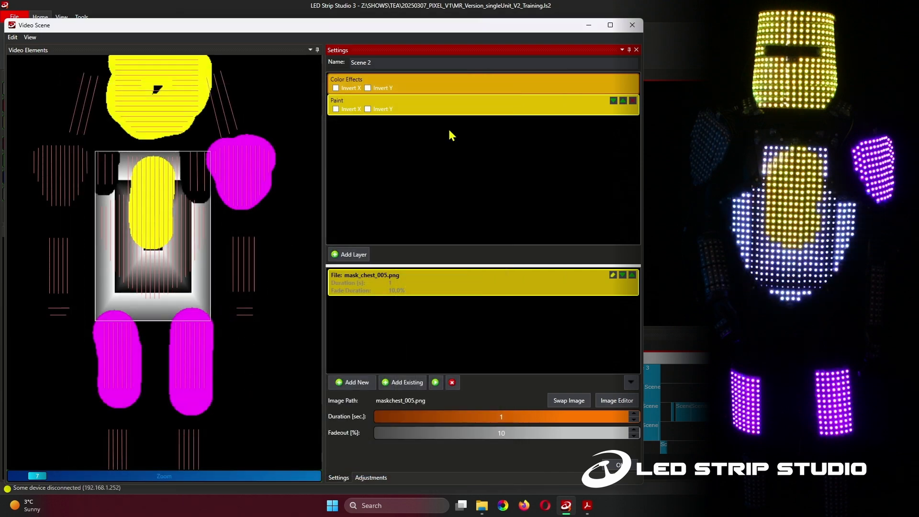
Switch to the PDF presentation and review the slides on Paint layer basics and the image editor
{"action": "mouse_move", "coordinate": [588, 507]}
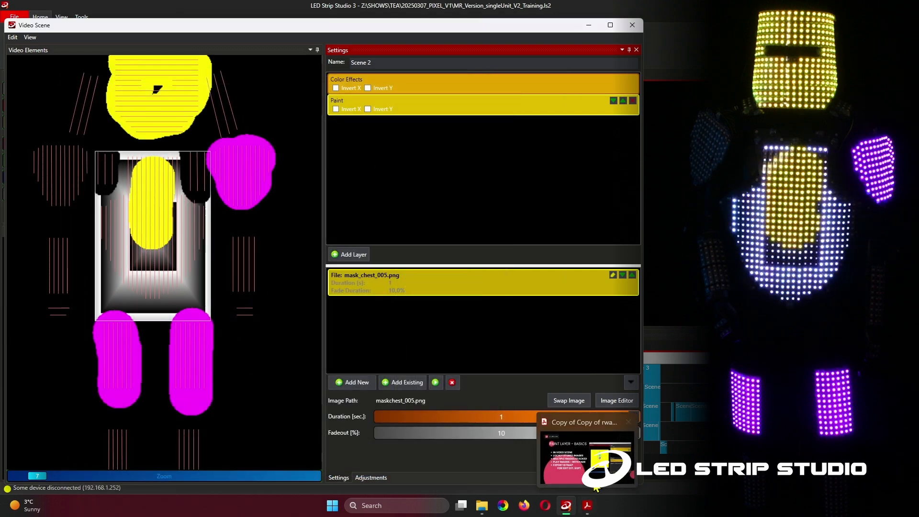
{"action": "left_click", "coordinate": [587, 469]}
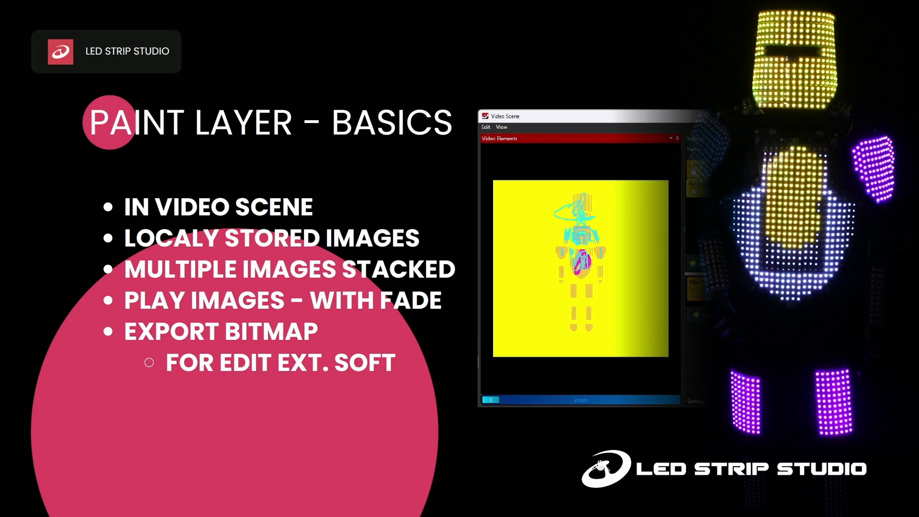
{"action": "left_click", "coordinate": [383, 259]}
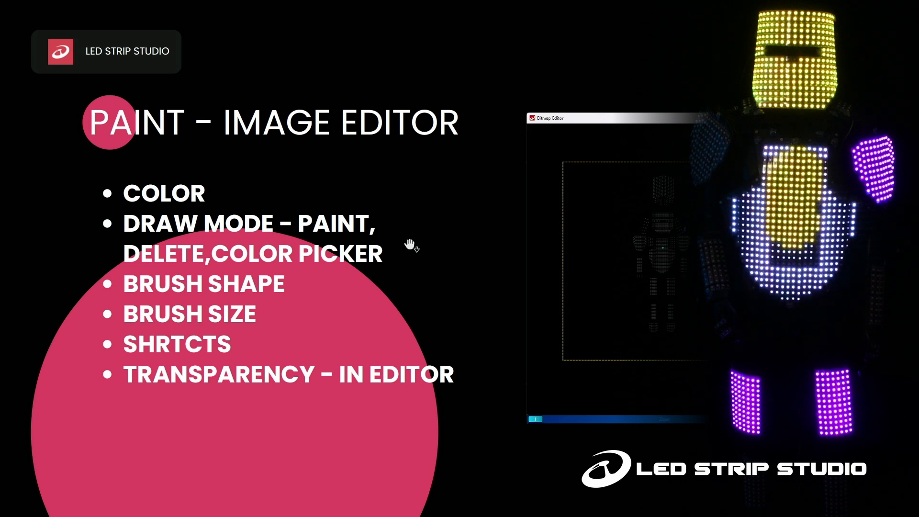
{"action": "left_click", "coordinate": [377, 304]}
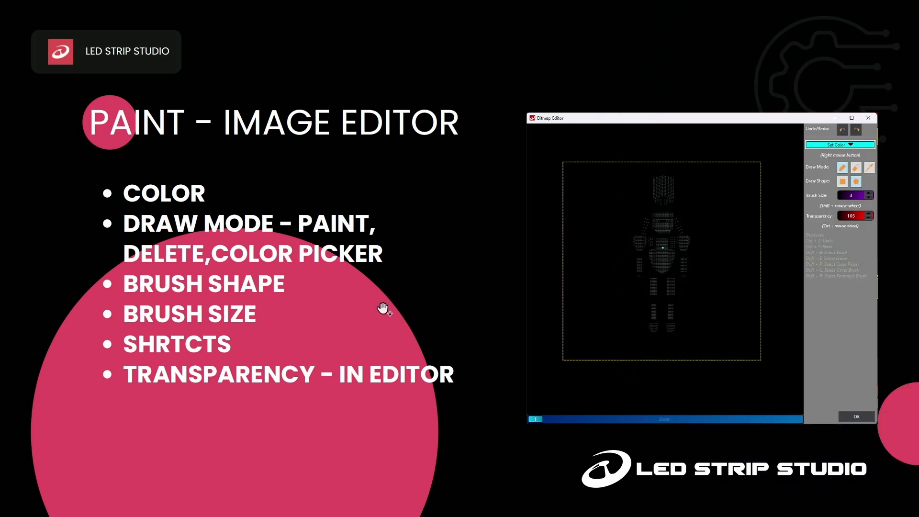
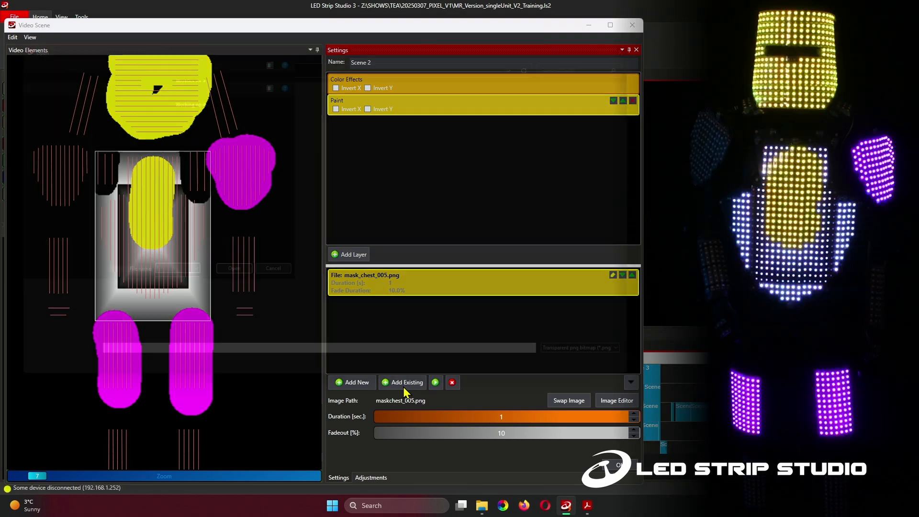
Add the existing image "Webinar - 20032025 - Paint Layer.png" to the Paint layer and view it whole on the robot
{"action": "left_click", "coordinate": [402, 383]}
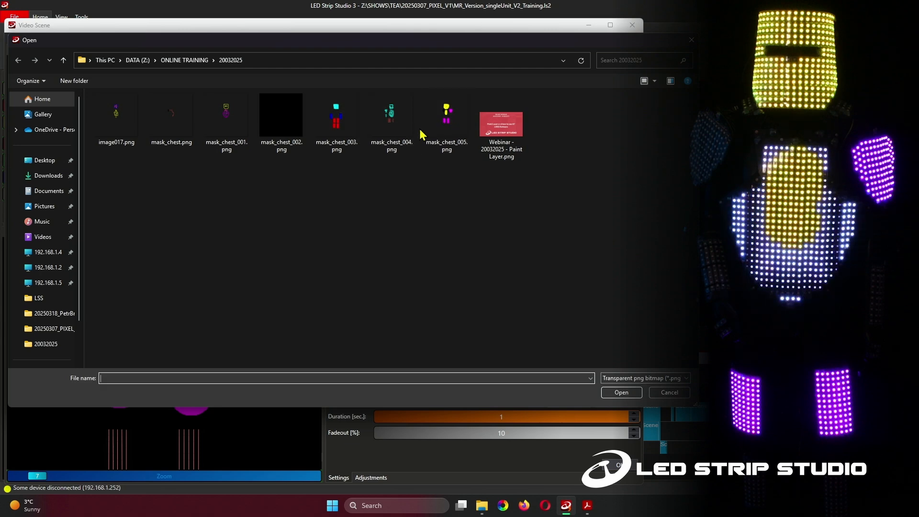
{"action": "left_click", "coordinate": [504, 138]}
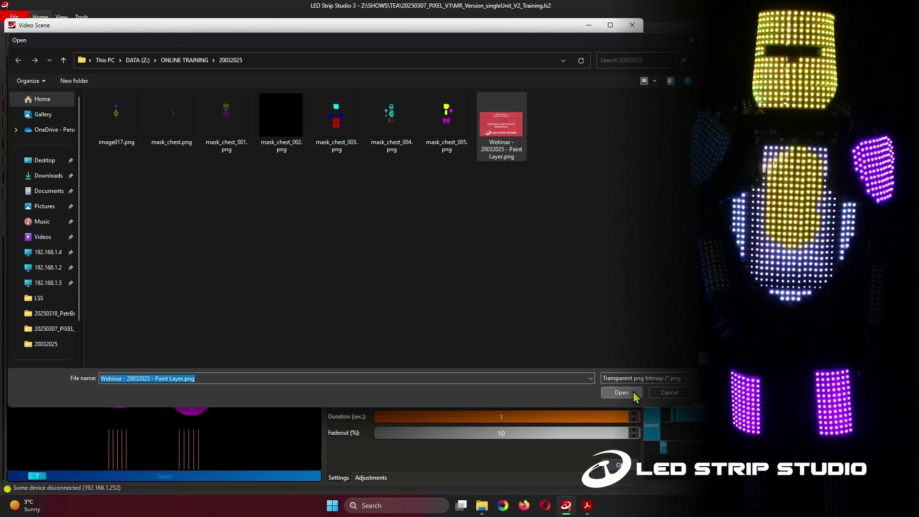
{"action": "left_click", "coordinate": [635, 393]}
{"action": "scroll", "coordinate": [188, 235], "scroll_direction": "up", "scroll_amount": 3}
{"action": "scroll", "coordinate": [187, 235], "scroll_direction": "down", "scroll_amount": 3}
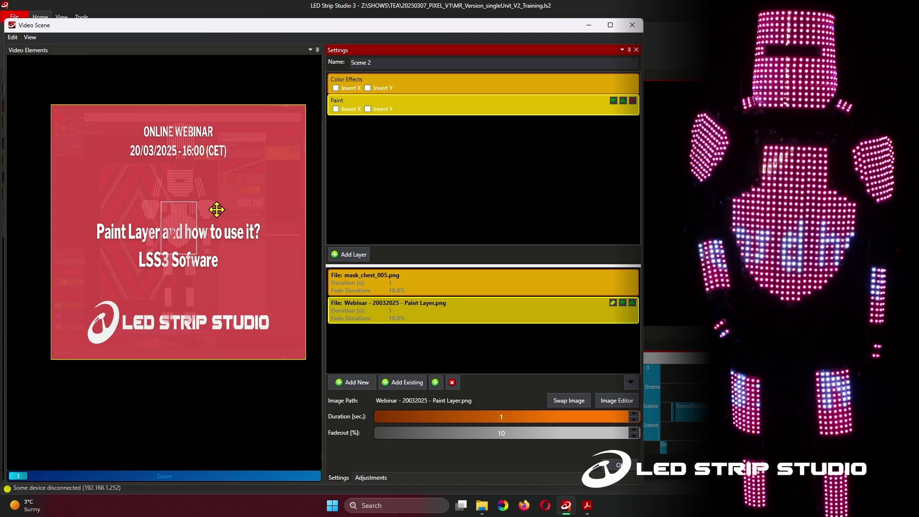
{"action": "left_click_drag", "start_coordinate": [217, 201], "coordinate": [209, 211]}
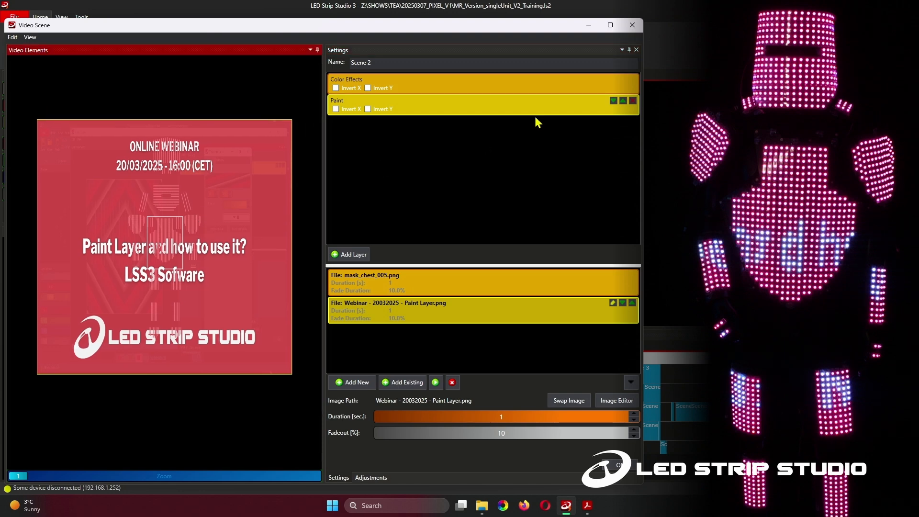
Open the webinar image in the image editor, sample its red background with the color picker and confirm
{"action": "left_click", "coordinate": [470, 312]}
{"action": "left_click", "coordinate": [613, 303]}
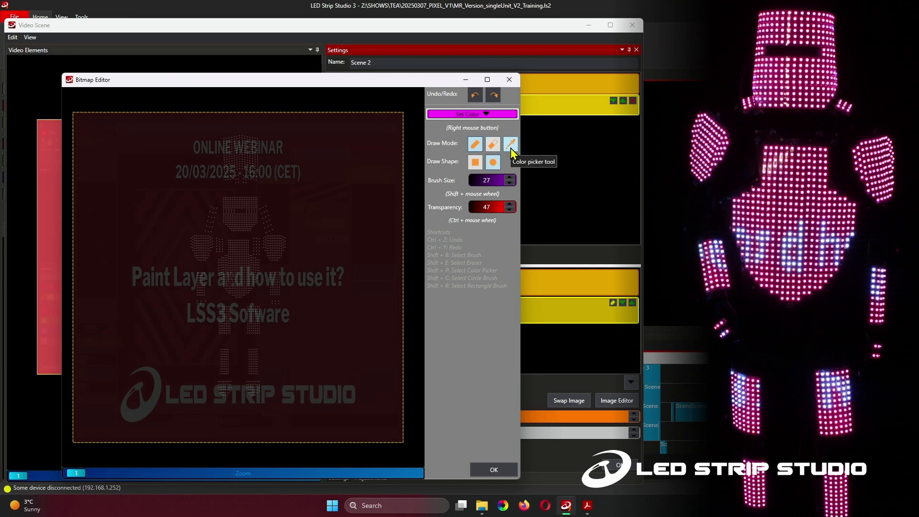
{"action": "left_click_drag", "start_coordinate": [420, 88], "coordinate": [605, 96]}
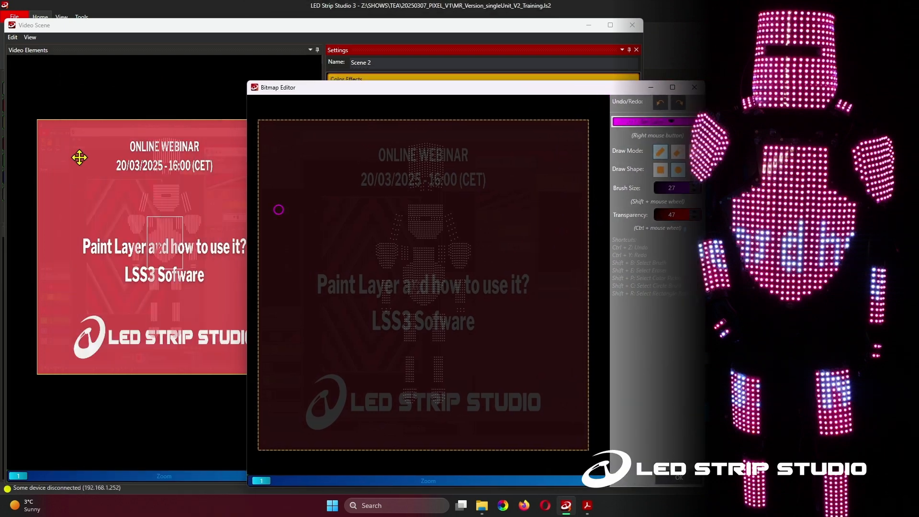
{"action": "left_click_drag", "start_coordinate": [548, 85], "coordinate": [423, 85]}
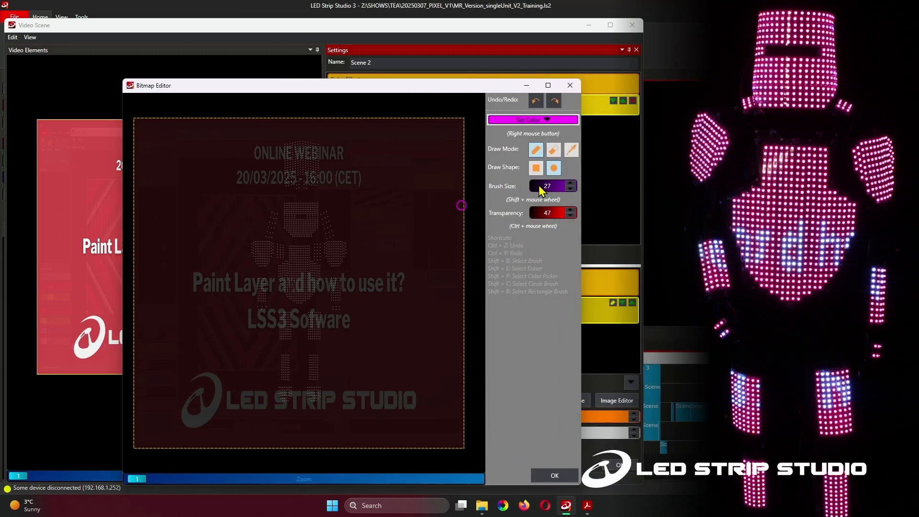
{"action": "left_click", "coordinate": [572, 149]}
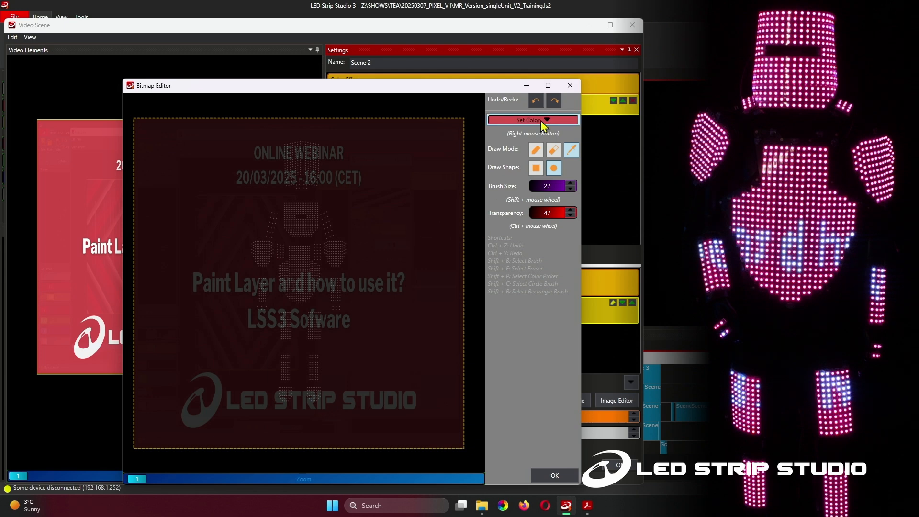
{"action": "left_click", "coordinate": [555, 475]}
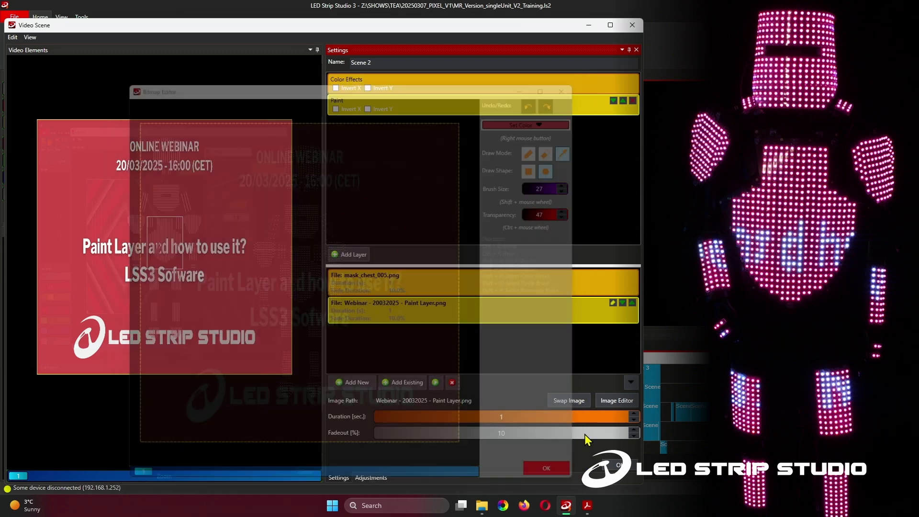
Open mask_chest_005.png in the image editor and paint the robot's unpainted shoulder with the sampled red, using a round brush
{"action": "left_click", "coordinate": [501, 287]}
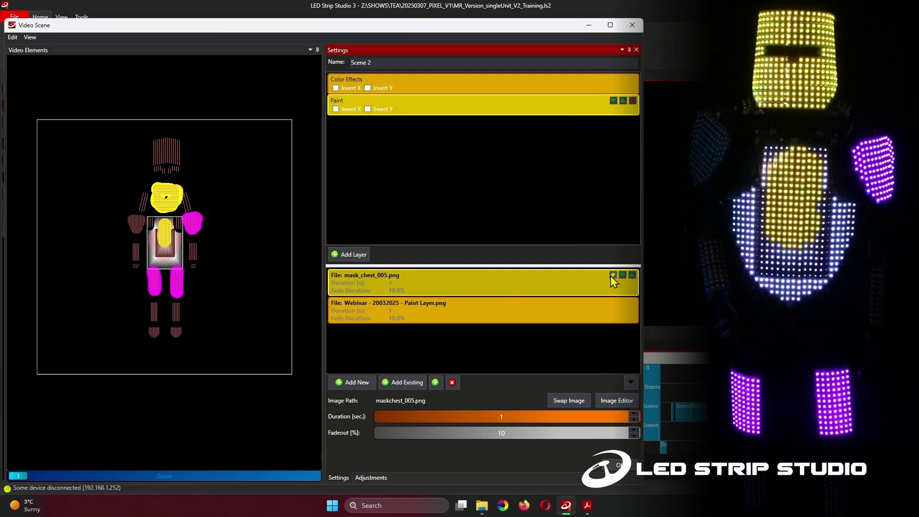
{"action": "left_click", "coordinate": [613, 276]}
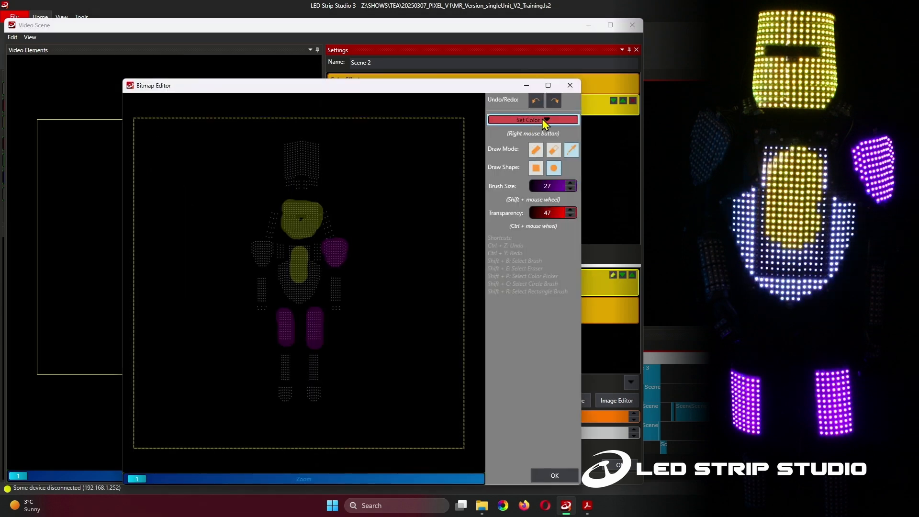
{"action": "left_click_drag", "start_coordinate": [440, 86], "coordinate": [343, 88]}
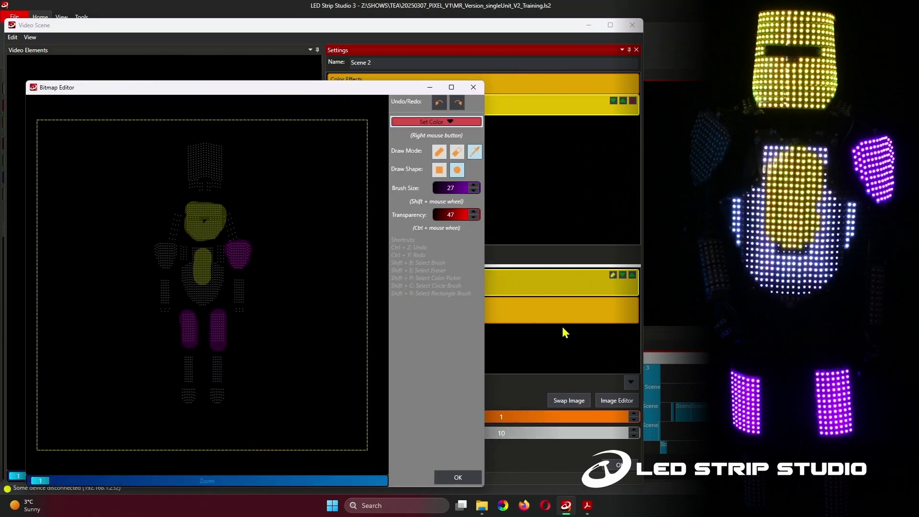
{"action": "left_click", "coordinate": [440, 170]}
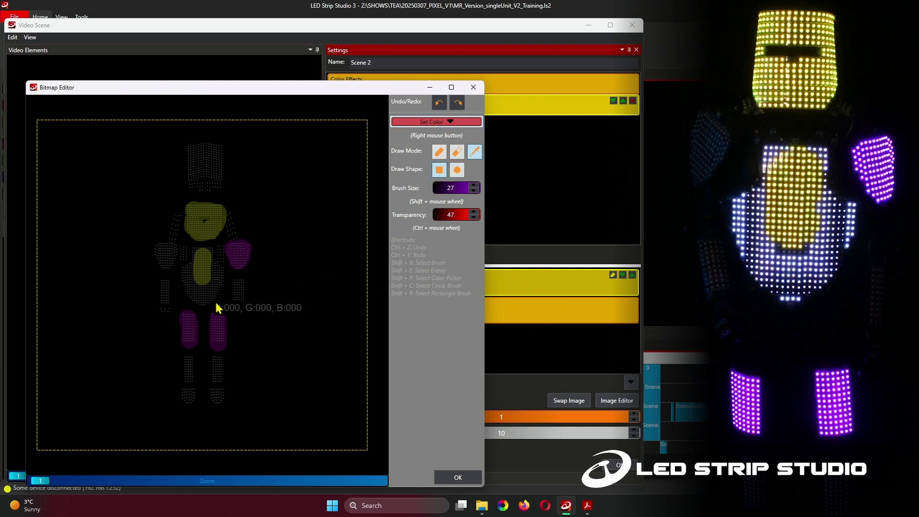
{"action": "left_click", "coordinate": [439, 152]}
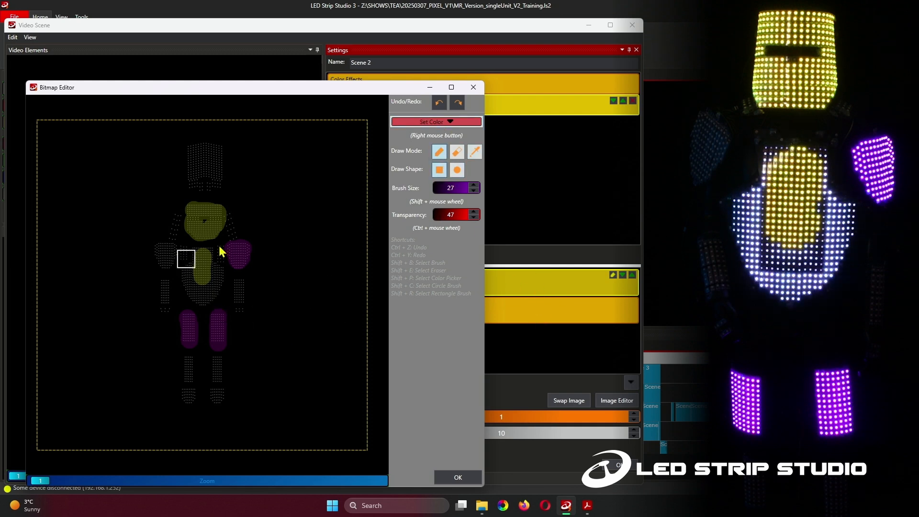
{"action": "scroll", "coordinate": [196, 254], "scroll_direction": "up", "scroll_amount": 5}
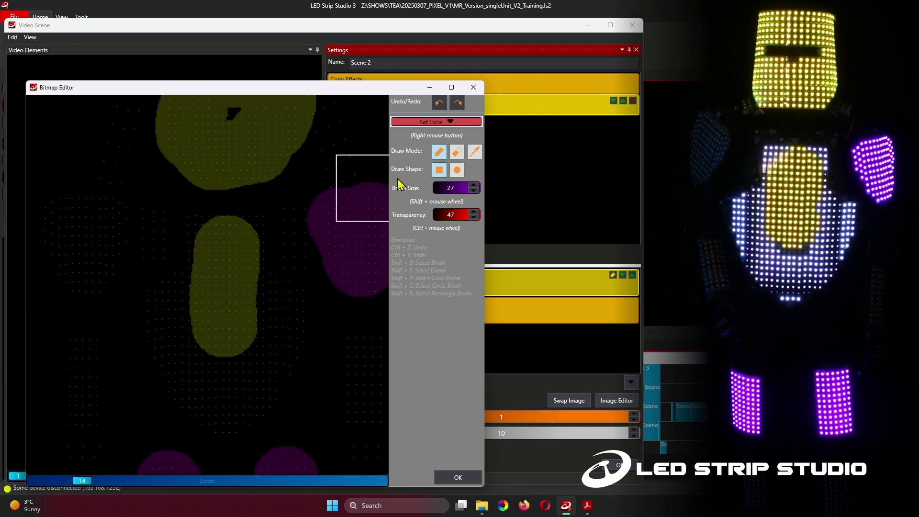
{"action": "scroll", "coordinate": [455, 188], "scroll_direction": "down", "scroll_amount": 8}
{"action": "left_click", "coordinate": [456, 171]}
{"action": "mouse_move", "coordinate": [106, 211]}
{"action": "left_mouse_down"}
{"action": "mouse_move", "coordinate": [65, 237]}
{"action": "mouse_move", "coordinate": [78, 267]}
{"action": "mouse_move", "coordinate": [66, 260]}
{"action": "mouse_move", "coordinate": [76, 220]}
{"action": "mouse_move", "coordinate": [71, 242]}
{"action": "mouse_move", "coordinate": [48, 219]}
{"action": "mouse_move", "coordinate": [73, 195]}
{"action": "mouse_move", "coordinate": [73, 232]}
{"action": "mouse_move", "coordinate": [60, 244]}
{"action": "mouse_move", "coordinate": [87, 248]}
{"action": "mouse_move", "coordinate": [91, 279]}
{"action": "mouse_move", "coordinate": [117, 217]}
{"action": "mouse_move", "coordinate": [98, 258]}
{"action": "left_mouse_up"}
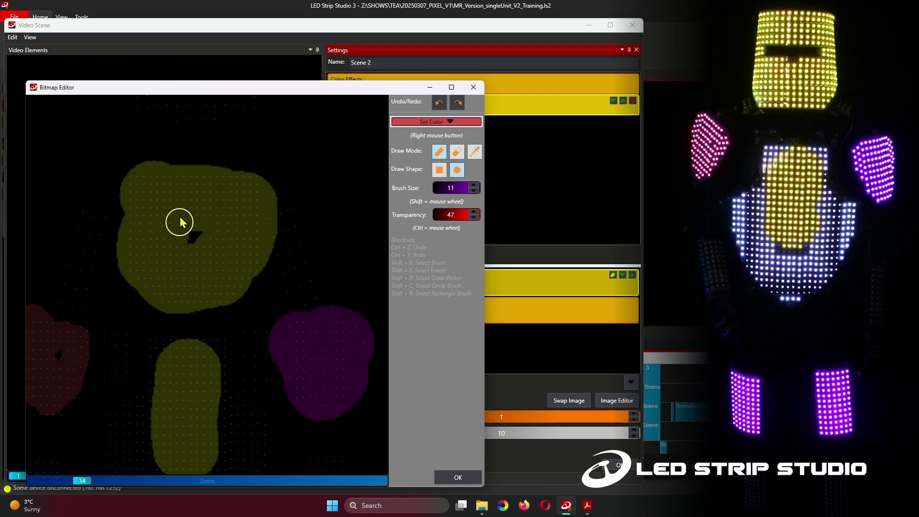
Paint red strokes over the robot's yellow head and chest areas with brush size 11, and confirm the image edits
{"action": "mouse_move", "coordinate": [196, 187]}
{"action": "left_mouse_down"}
{"action": "mouse_move", "coordinate": [154, 204]}
{"action": "mouse_move", "coordinate": [154, 234]}
{"action": "mouse_move", "coordinate": [195, 262]}
{"action": "mouse_move", "coordinate": [229, 246]}
{"action": "mouse_move", "coordinate": [243, 214]}
{"action": "mouse_move", "coordinate": [156, 191]}
{"action": "left_mouse_up"}
{"action": "scroll", "coordinate": [191, 372], "scroll_direction": "down", "scroll_amount": 4}
{"action": "mouse_move", "coordinate": [192, 373]}
{"action": "left_mouse_down"}
{"action": "mouse_move", "coordinate": [195, 414]}
{"action": "mouse_move", "coordinate": [184, 440]}
{"action": "mouse_move", "coordinate": [164, 450]}
{"action": "mouse_move", "coordinate": [200, 463]}
{"action": "mouse_move", "coordinate": [206, 421]}
{"action": "left_mouse_up"}
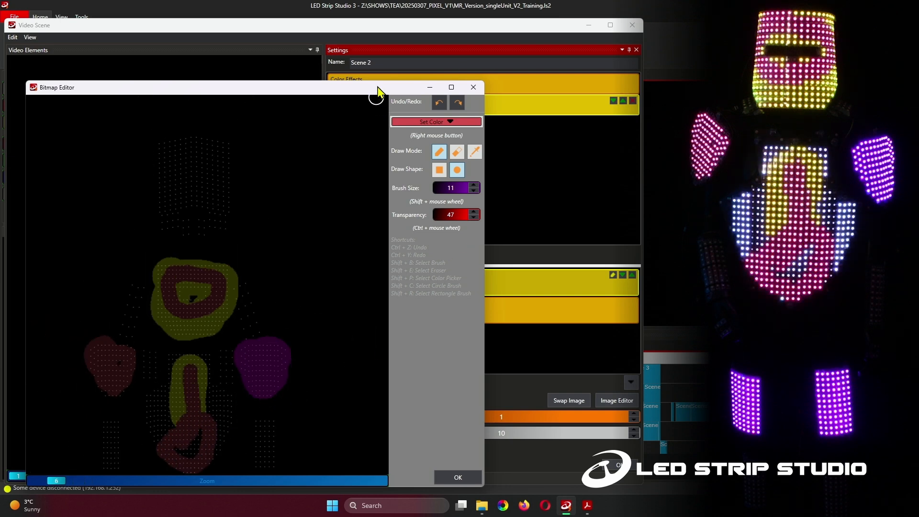
{"action": "left_click_drag", "start_coordinate": [375, 91], "coordinate": [427, 61]}
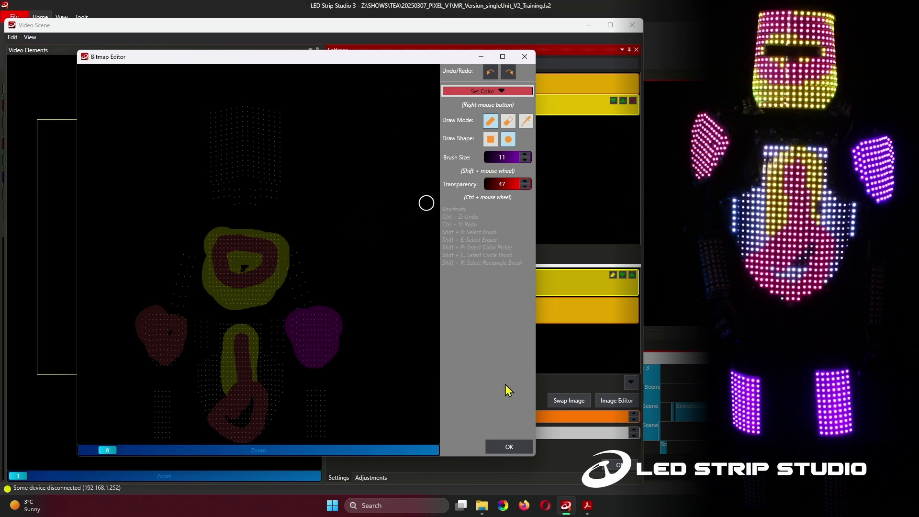
{"action": "left_click", "coordinate": [510, 445]}
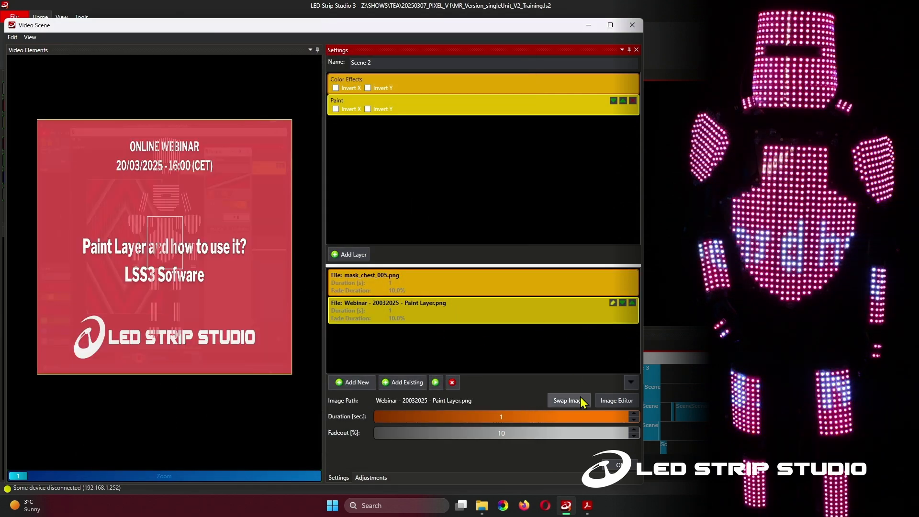
Delete "Webinar - 20032025 - Paint Layer.png" from the Paint layer's image list
{"action": "left_click", "coordinate": [452, 383]}
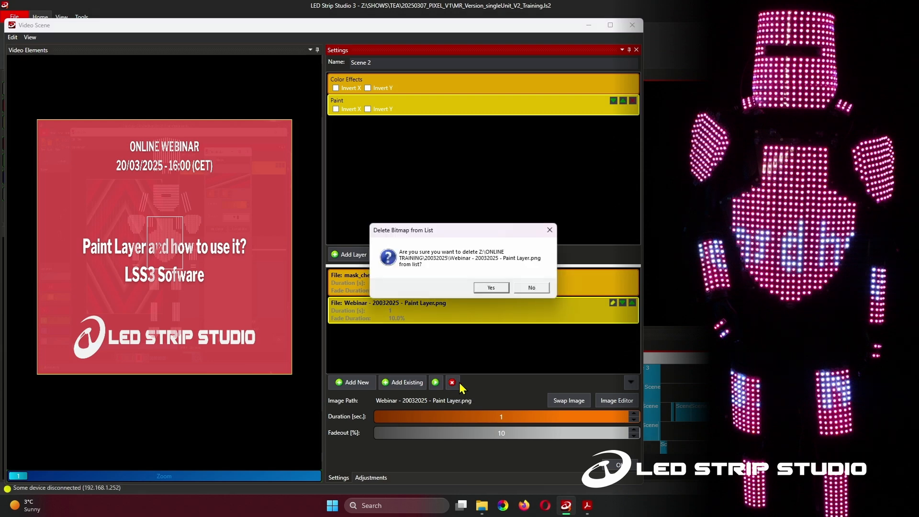
{"action": "left_click", "coordinate": [493, 288]}
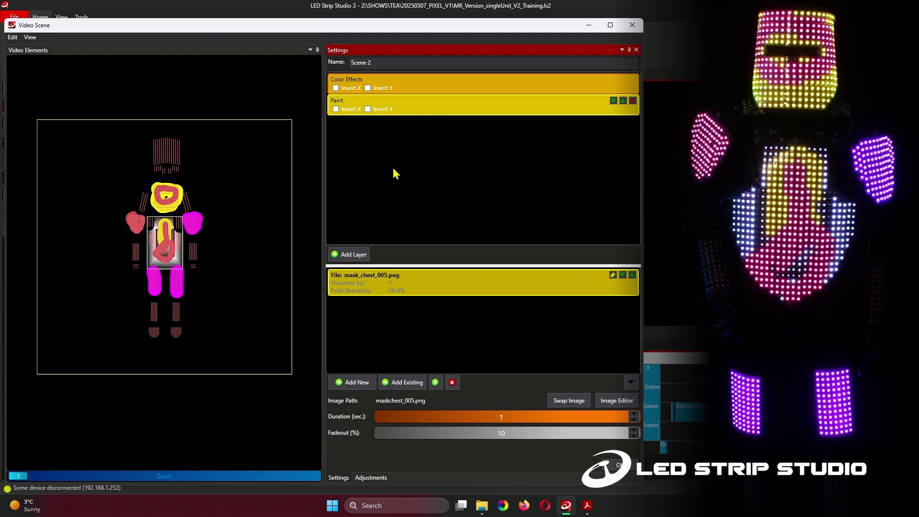
Look through the image generator types offered for a new layer, without adding one
{"action": "left_click", "coordinate": [421, 88]}
{"action": "left_click", "coordinate": [428, 107]}
{"action": "left_click", "coordinate": [353, 254]}
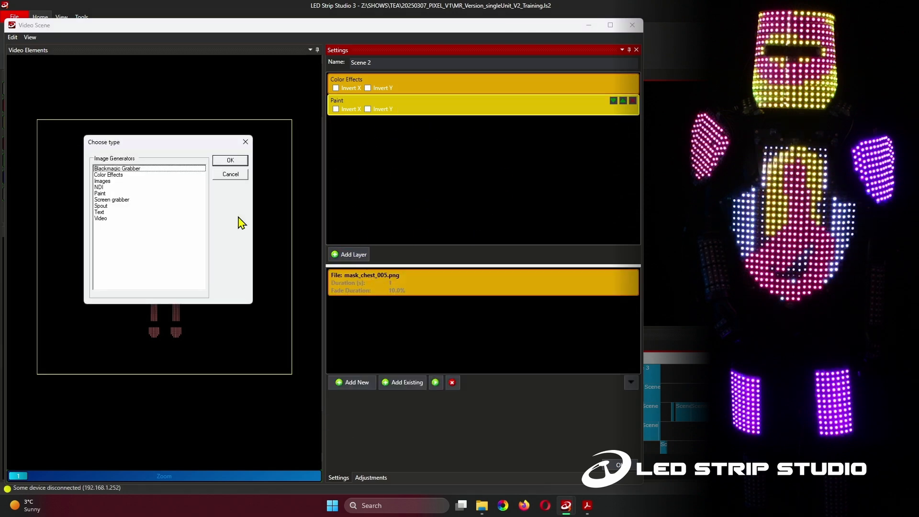
{"action": "left_click", "coordinate": [112, 218]}
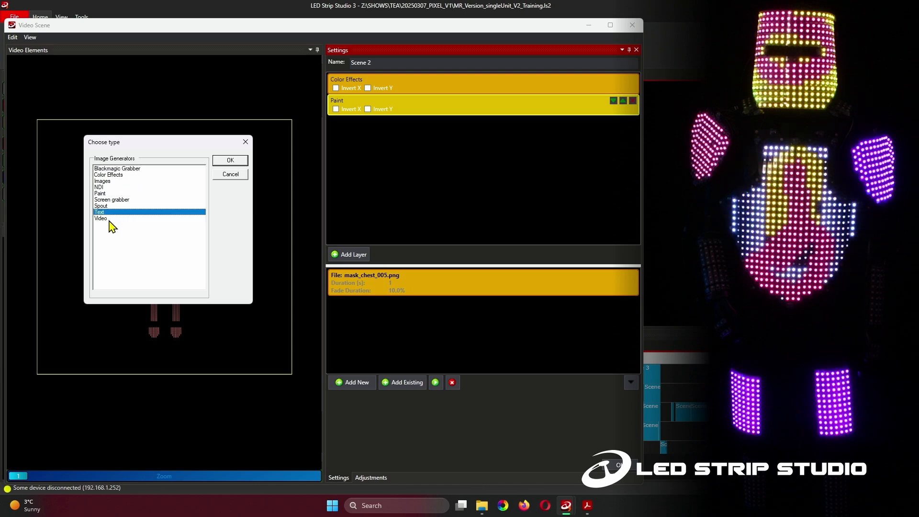
{"action": "left_click", "coordinate": [226, 175]}
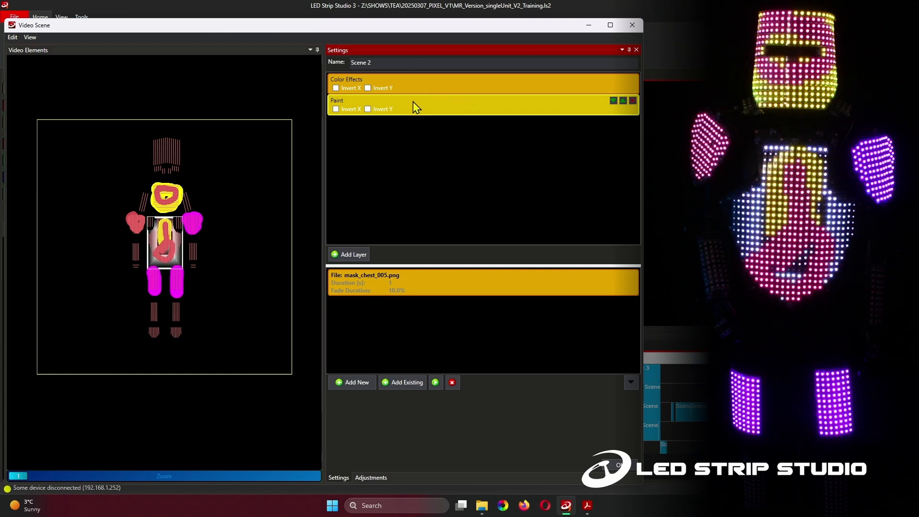
{"action": "left_click", "coordinate": [492, 214]}
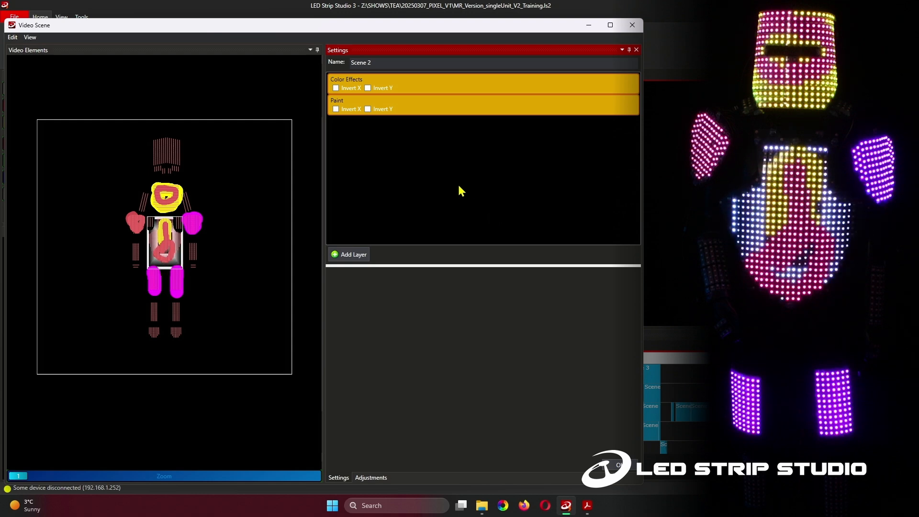
Export the mapping bitmap from the Paint layer as mapping_v1.png in the ONLINE TRAINING\20032025 folder
{"action": "left_click", "coordinate": [421, 109]}
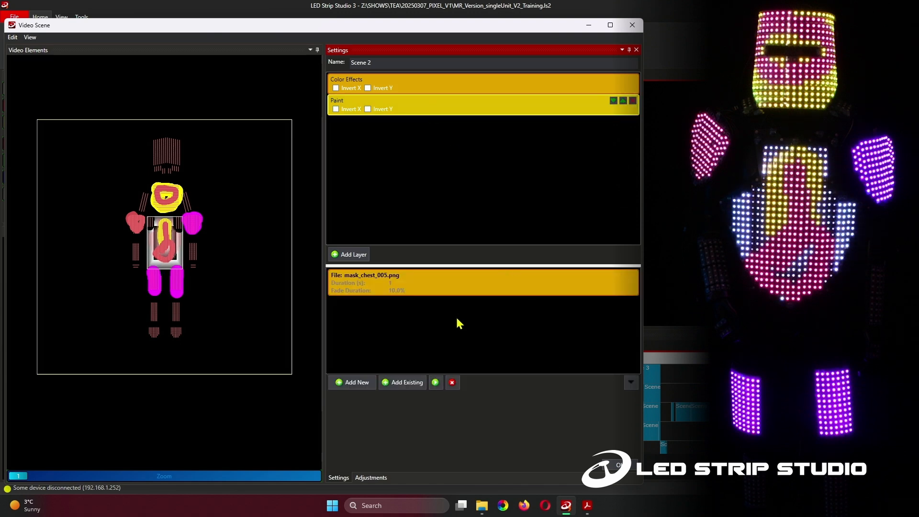
{"action": "left_click", "coordinate": [469, 289]}
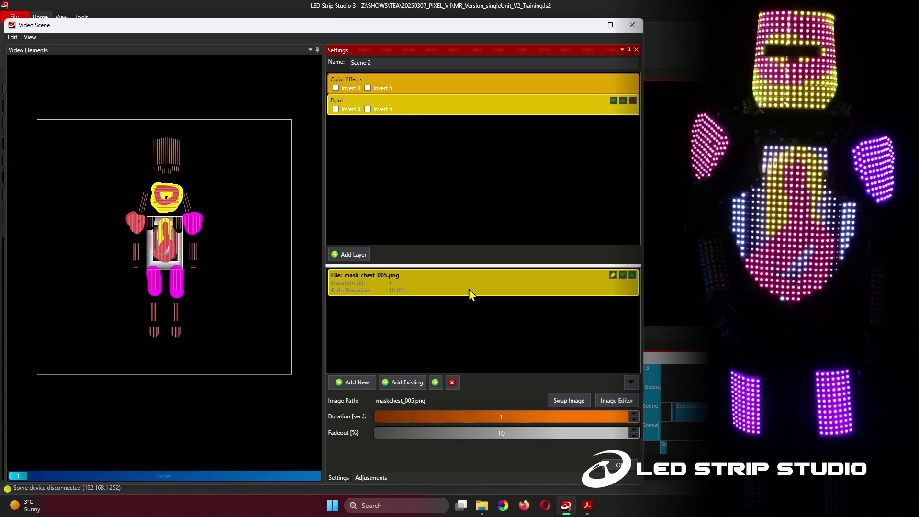
{"action": "left_click", "coordinate": [632, 382]}
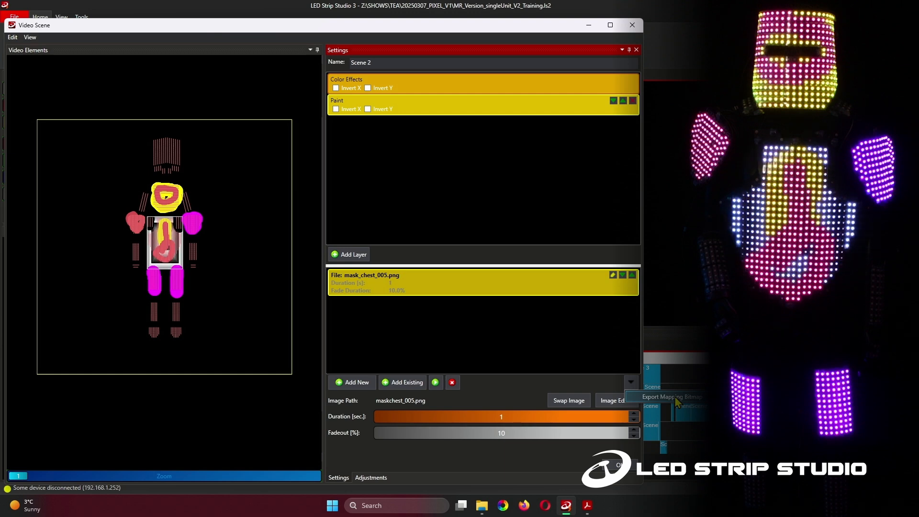
{"action": "left_click", "coordinate": [674, 396]}
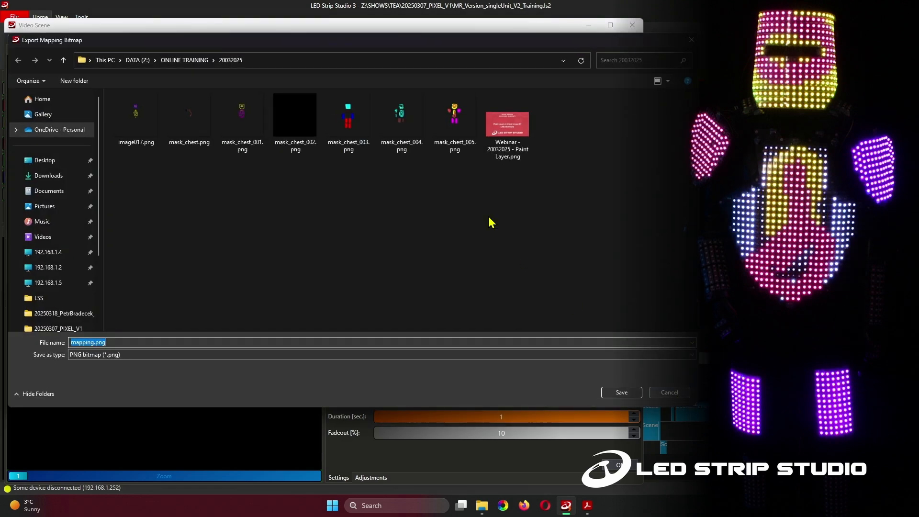
{"action": "left_click", "coordinate": [94, 342]}
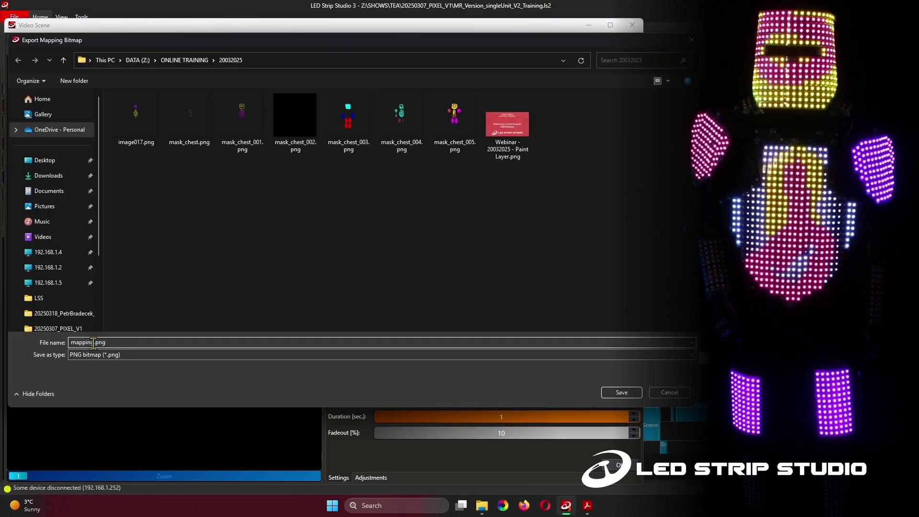
{"action": "type", "text": "_"}
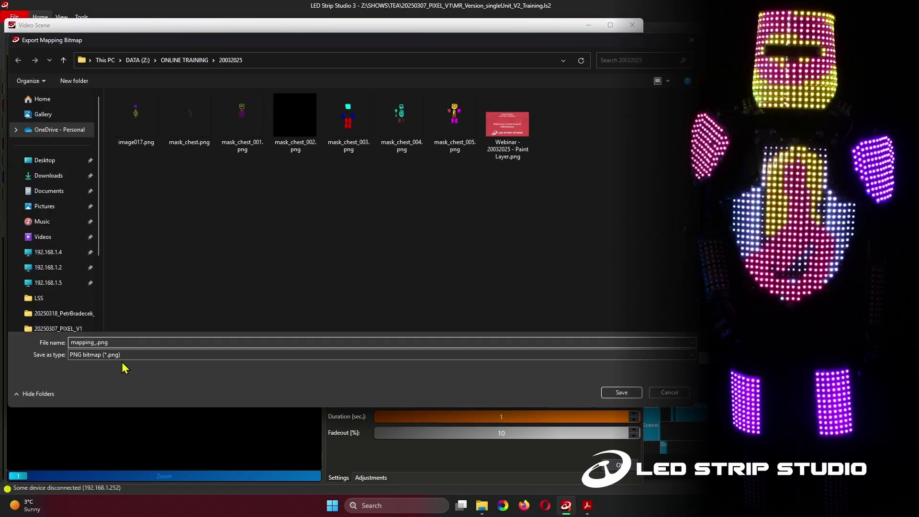
{"action": "key", "text": "Return"}
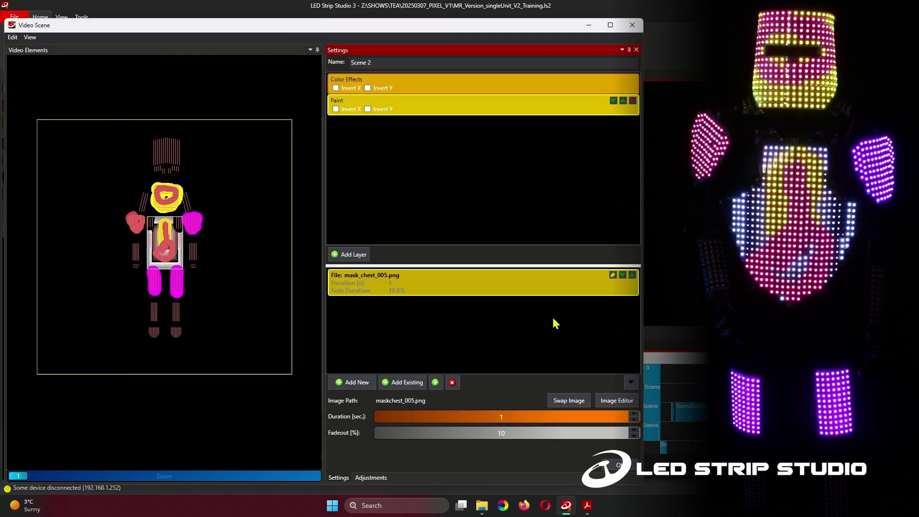
Open mapping_V1.png from the 20250307_PIXEL_V1 folder in Paint.NET, add a new layer and fill the background with black
{"action": "left_click", "coordinate": [482, 505]}
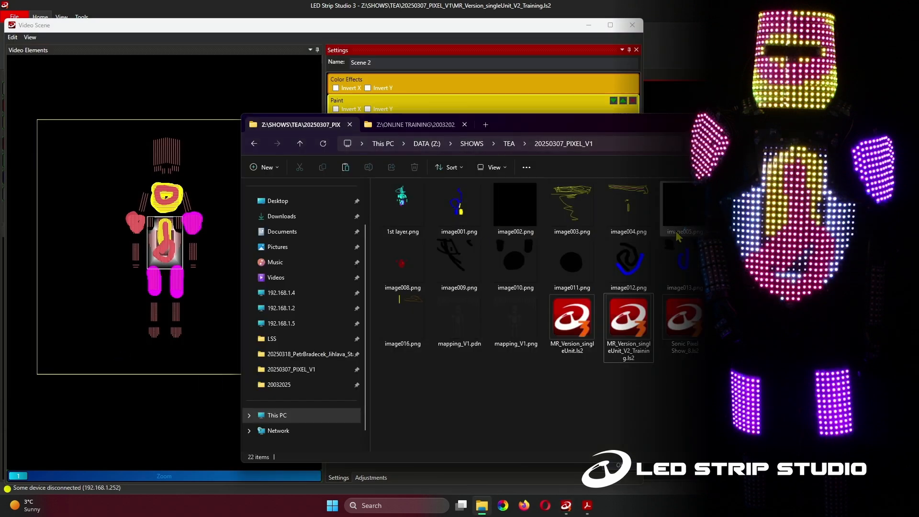
{"action": "left_click", "coordinate": [521, 324]}
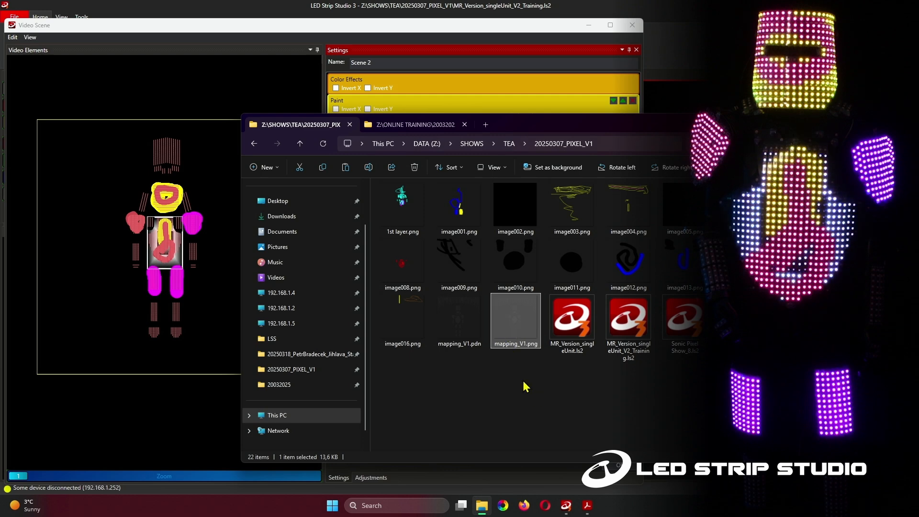
{"action": "double_click", "coordinate": [518, 329]}
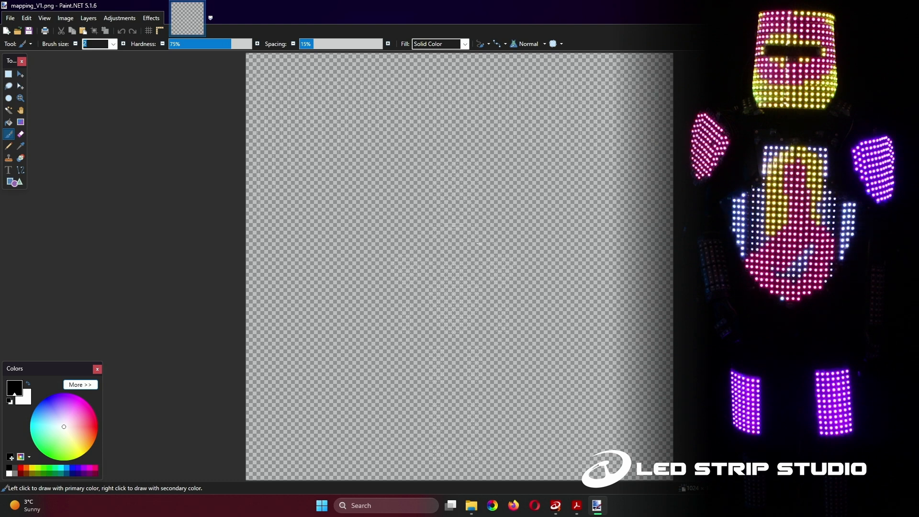
{"action": "key", "text": "ctrl+shift+n"}
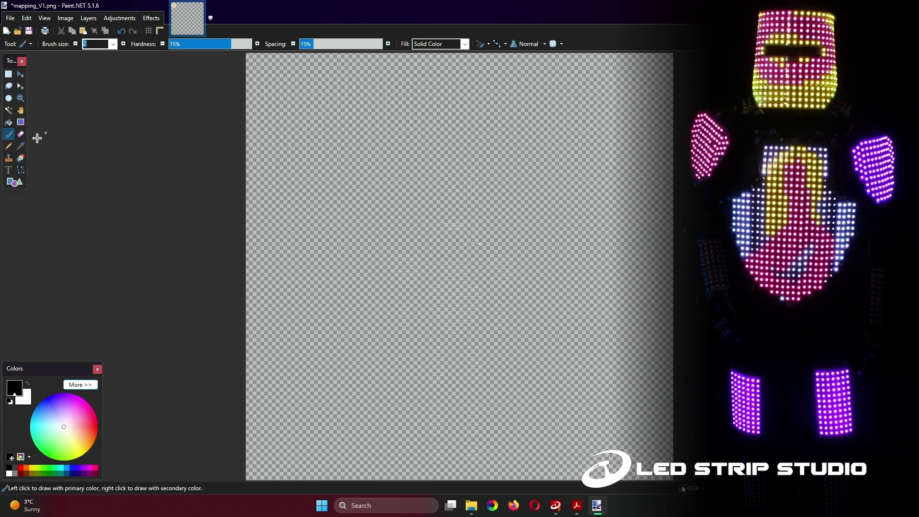
{"action": "left_click", "coordinate": [8, 122]}
{"action": "left_click", "coordinate": [570, 182]}
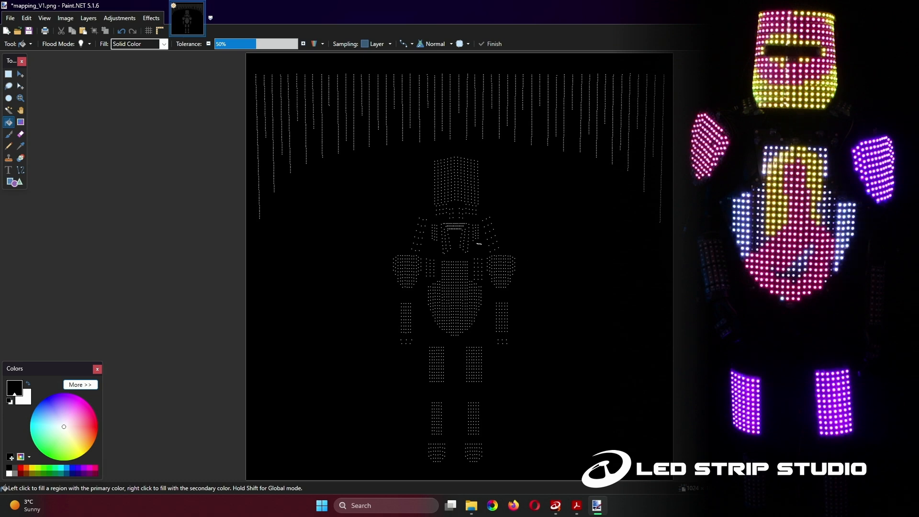
Switch to File Explorer and locate the layered file mapping_V1.pdn in the 20250307_PIXEL_V1 folder
{"action": "left_click", "coordinate": [471, 507]}
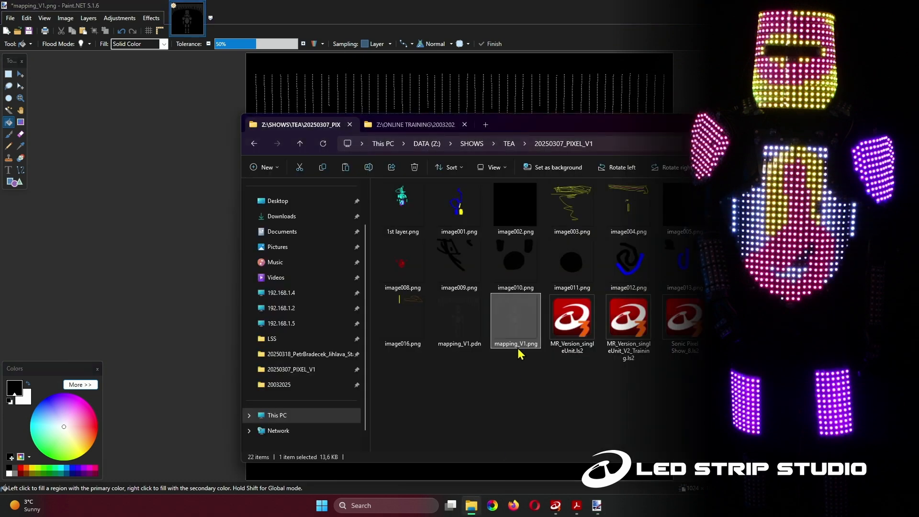
{"action": "left_click", "coordinate": [463, 325]}
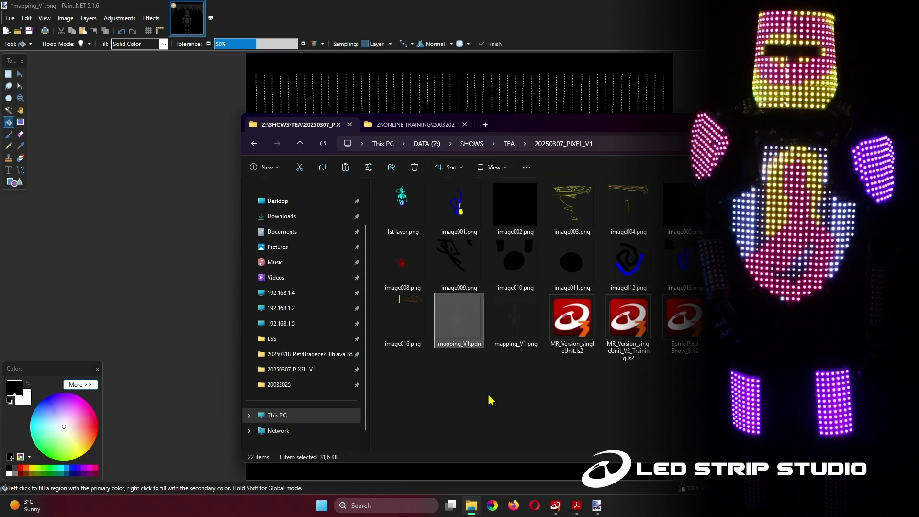
Switch to LED Strip Studio and check which folder the mapping bitmap export saves to, without exporting again
{"action": "left_click", "coordinate": [555, 505]}
{"action": "left_click", "coordinate": [627, 384]}
{"action": "left_click", "coordinate": [659, 396]}
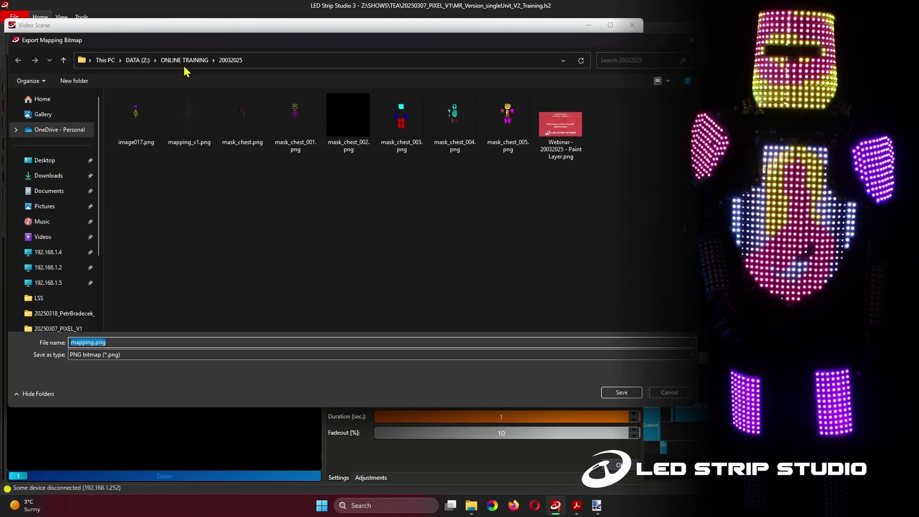
{"action": "left_click", "coordinate": [277, 62]}
{"action": "left_click", "coordinate": [361, 221]}
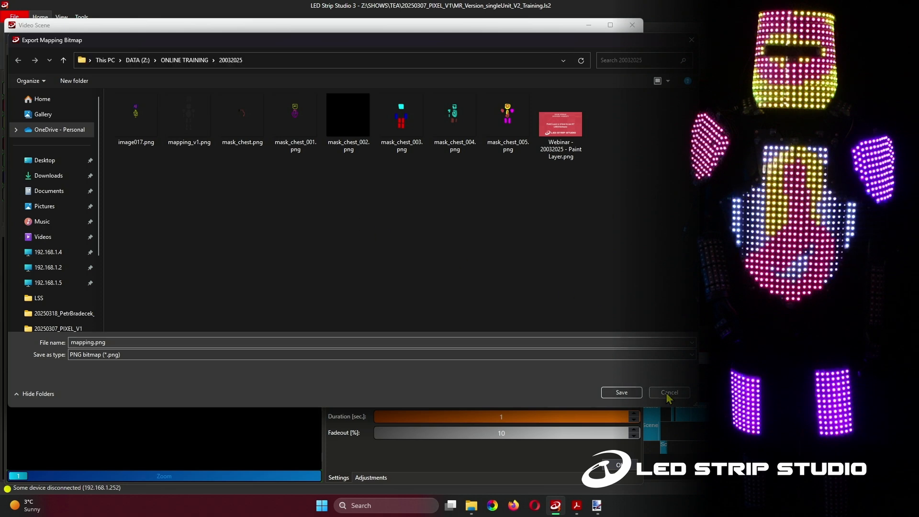
{"action": "left_click", "coordinate": [621, 392]}
Switch to File Explorer and preview mapping_v1.png in the ONLINE TRAINING\20032025 folder
{"action": "left_click", "coordinate": [471, 506]}
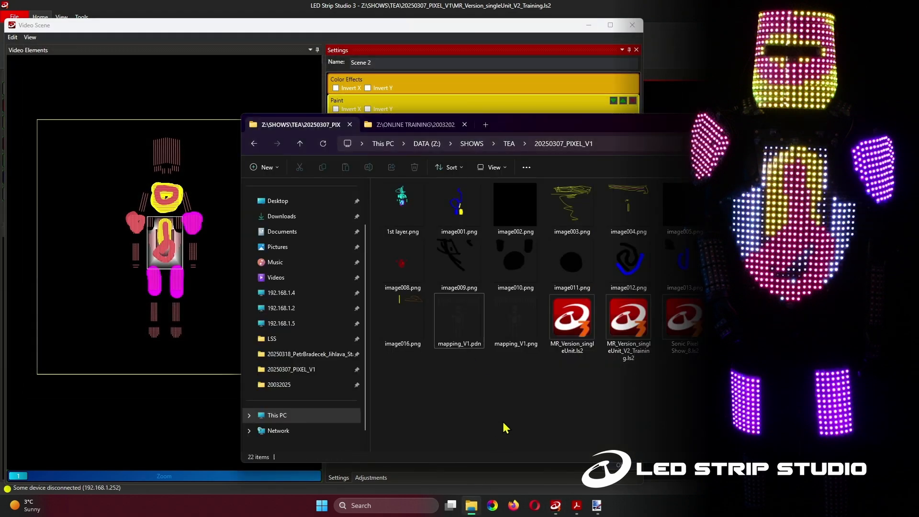
{"action": "left_click", "coordinate": [416, 124]}
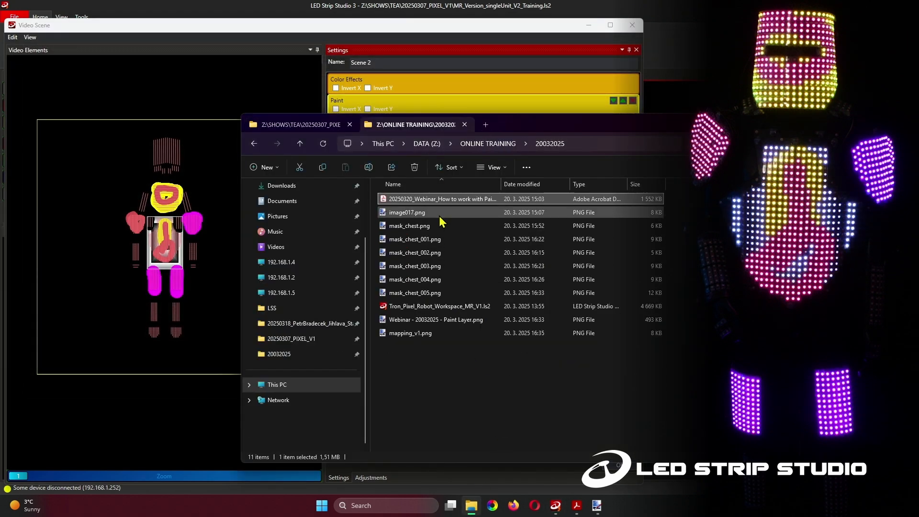
{"action": "left_click", "coordinate": [526, 213]}
{"action": "left_click", "coordinate": [455, 334]}
{"action": "key", "text": "alt+p"}
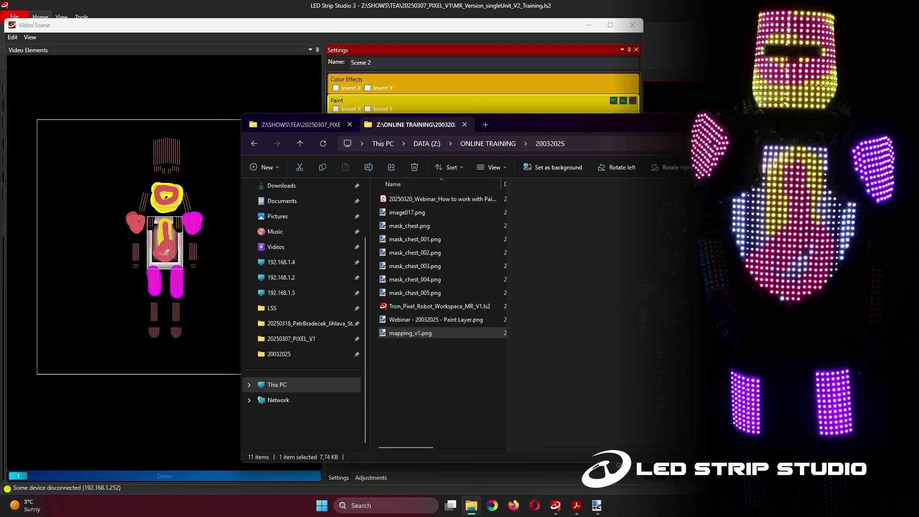
Hide the File Explorer preview and open mapping_v1.png from the 20032025 folder as a separate image in Paint.NET
{"action": "key", "text": "alt+p"}
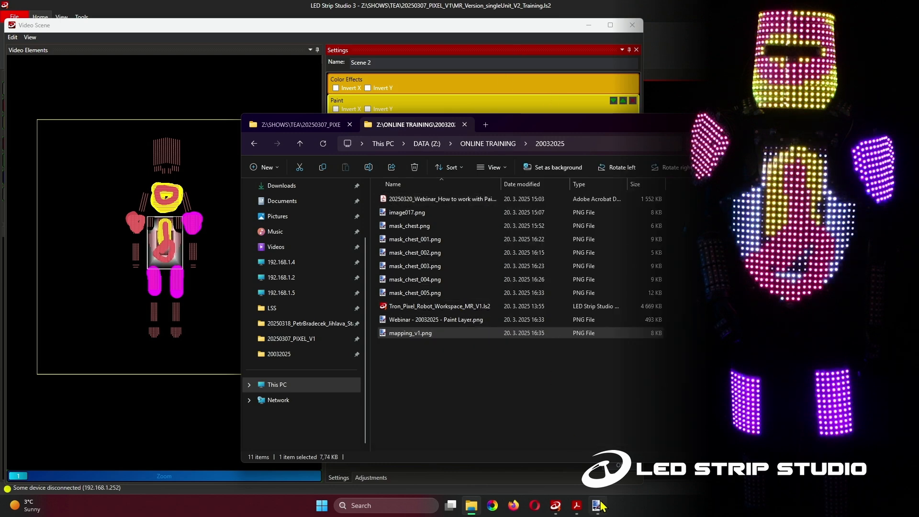
{"action": "key", "text": "alt+Tab"}
{"action": "key", "text": "alt+Tab"}
{"action": "key", "text": "alt+Tab"}
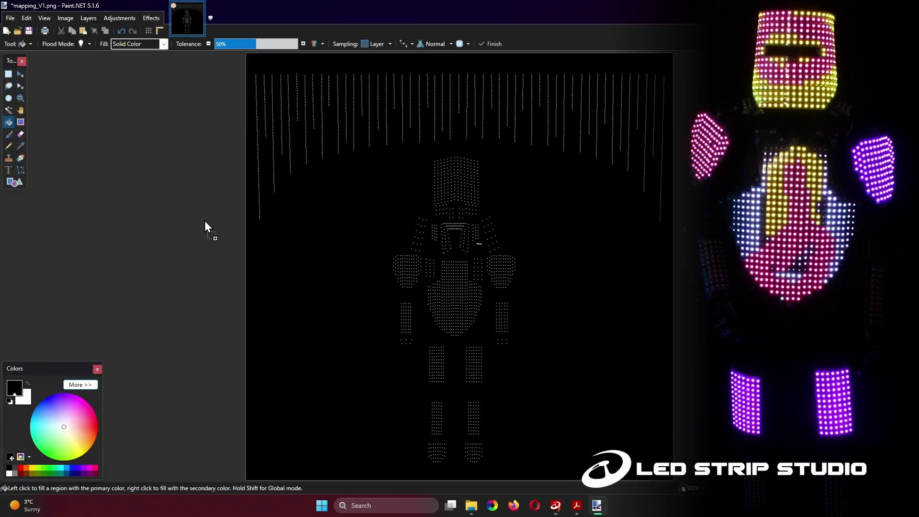
{"action": "left_click_drag", "start_coordinate": [213, 36], "coordinate": [235, 19]}
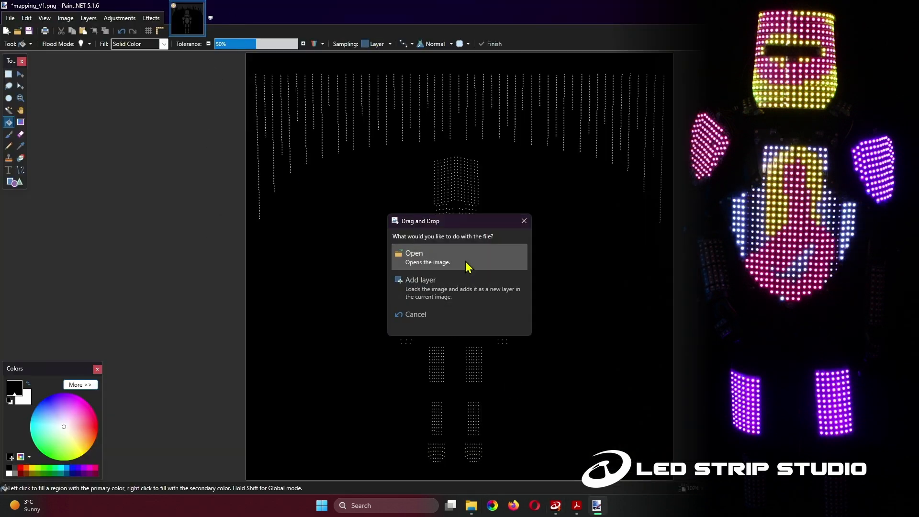
{"action": "left_click", "coordinate": [409, 263]}
Add a new layer, fill it with black, and move it beneath the LED mapping layer
{"action": "key", "text": "ctrl+shift+n"}
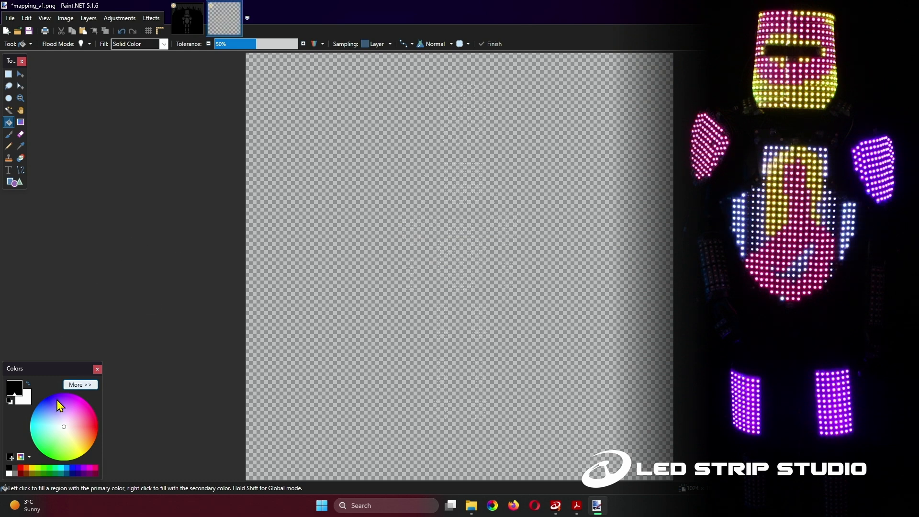
{"action": "left_click", "coordinate": [261, 266]}
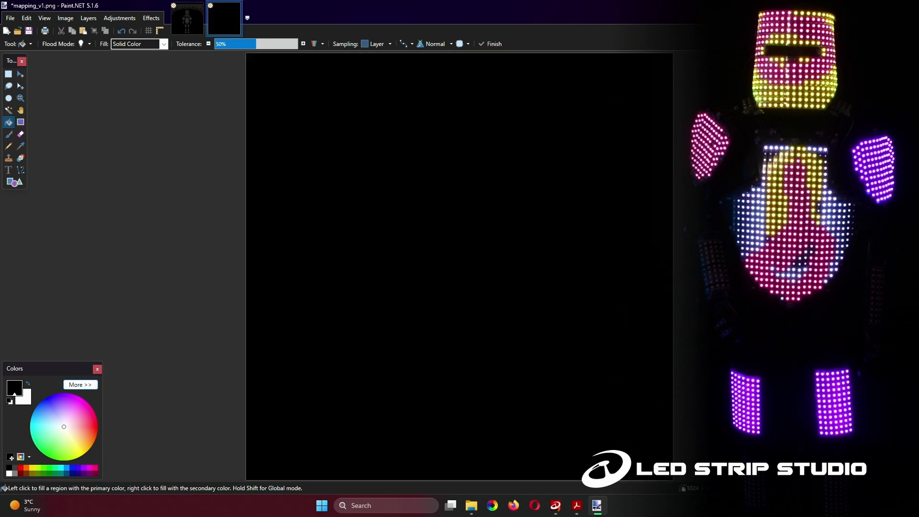
{"action": "key", "text": "alt+shift+Page_Down"}
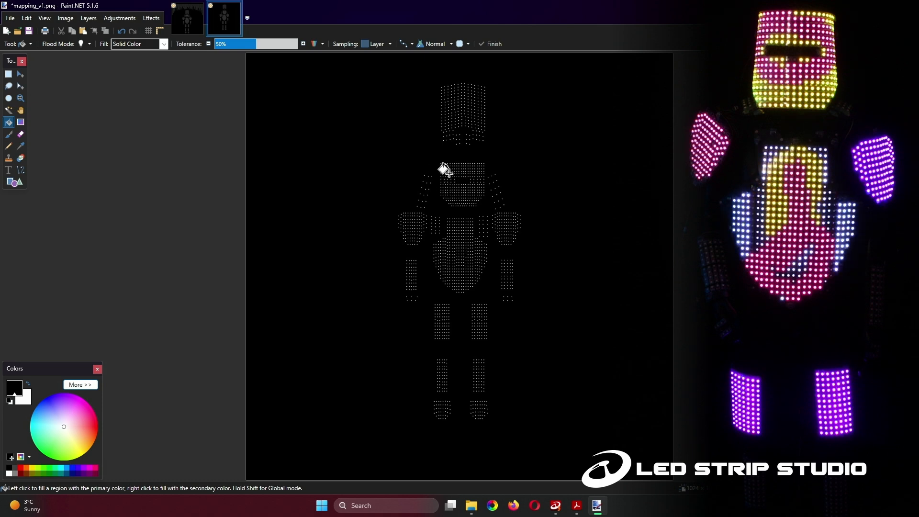
Set up the Paintbrush with size 11 and a yellow-green primary colour
{"action": "scroll", "coordinate": [447, 167], "scroll_direction": "up", "scroll_amount": 5, "text": "ctrl"}
{"action": "scroll", "coordinate": [448, 169], "scroll_direction": "up", "scroll_amount": 1, "text": "ctrl"}
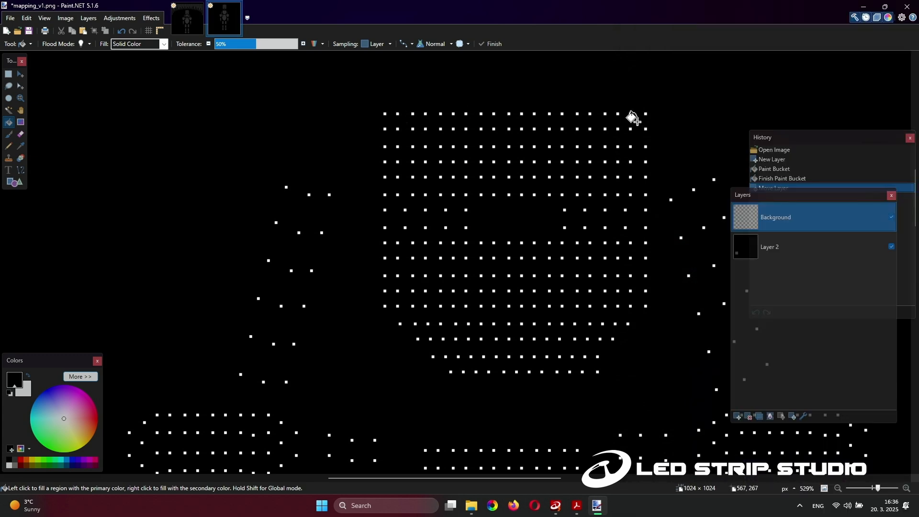
{"action": "scroll", "coordinate": [493, 137], "scroll_direction": "down", "scroll_amount": 8}
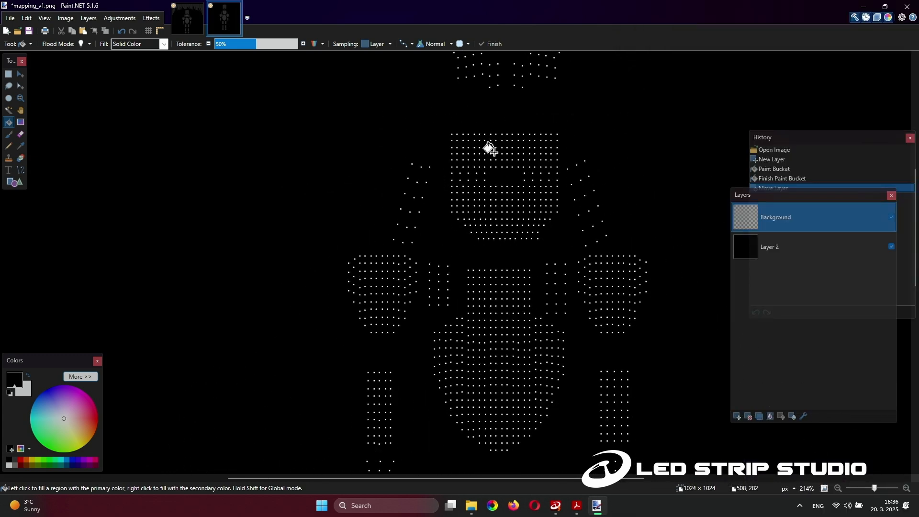
{"action": "left_click_drag", "start_coordinate": [602, 176], "coordinate": [498, 216]}
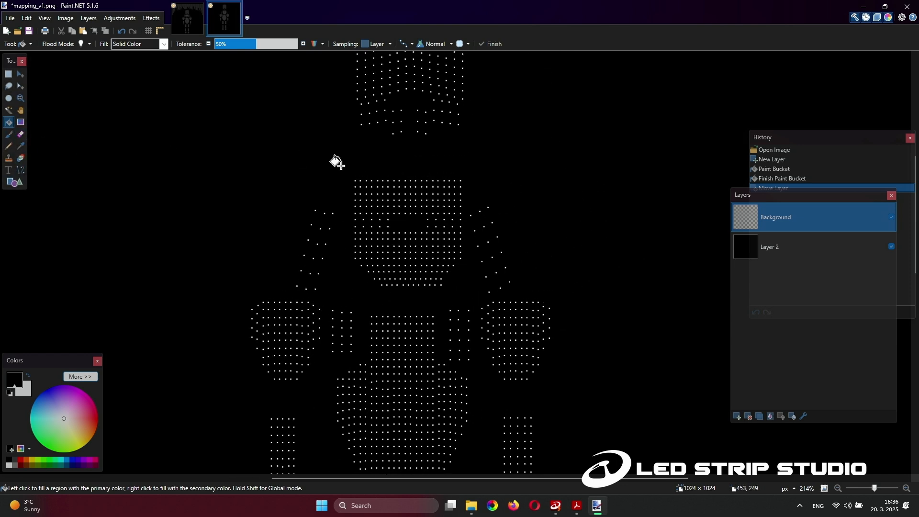
{"action": "left_click", "coordinate": [8, 137]}
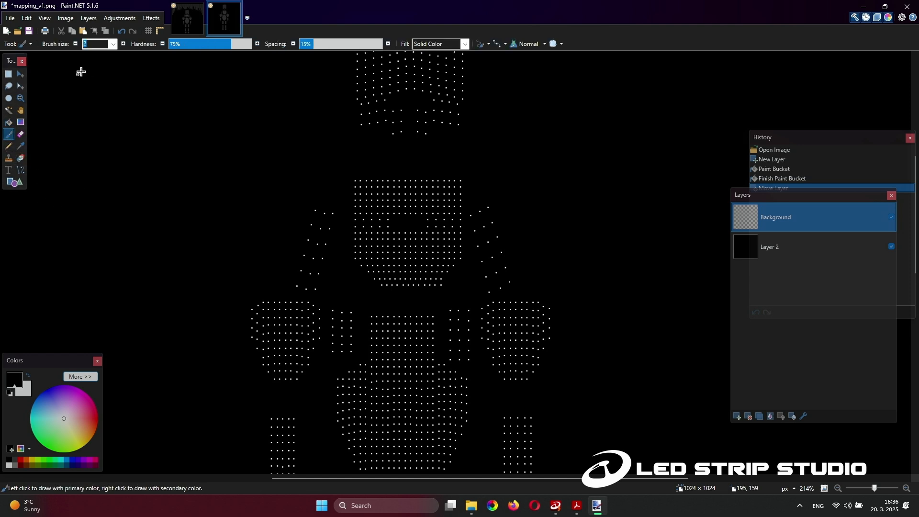
{"action": "left_click", "coordinate": [123, 46]}
{"action": "left_click", "coordinate": [122, 46]}
{"action": "left_click", "coordinate": [122, 46]}
{"action": "left_click", "coordinate": [123, 46]}
{"action": "left_click_drag", "start_coordinate": [60, 430], "coordinate": [61, 443]}
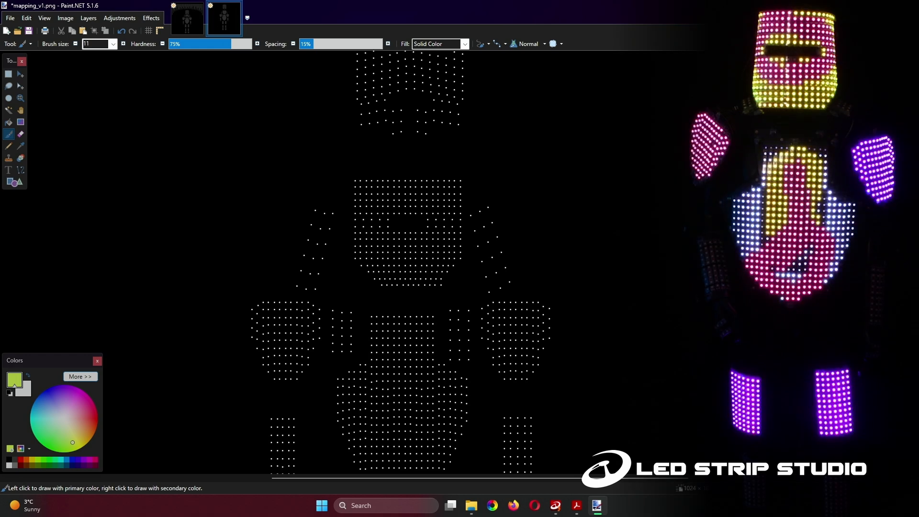
Paint a closed yellow-green outline around the helmet's block of LED points with the eye slit
{"action": "key", "text": "ctrl+comma"}
{"action": "key", "text": "ctrl+comma"}
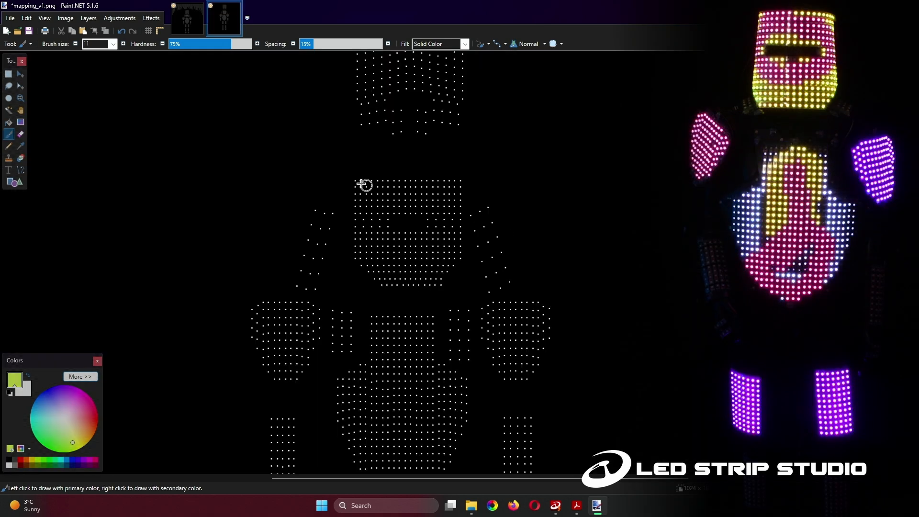
{"action": "mouse_move", "coordinate": [357, 182]}
{"action": "left_mouse_down"}
{"action": "mouse_move", "coordinate": [463, 183]}
{"action": "mouse_move", "coordinate": [461, 255]}
{"action": "mouse_move", "coordinate": [442, 284]}
{"action": "mouse_move", "coordinate": [384, 290]}
{"action": "mouse_move", "coordinate": [374, 280]}
{"action": "mouse_move", "coordinate": [356, 238]}
{"action": "mouse_move", "coordinate": [357, 181]}
{"action": "left_mouse_up"}
Hide the black layer so the image has a transparent background
{"action": "left_click", "coordinate": [10, 19]}
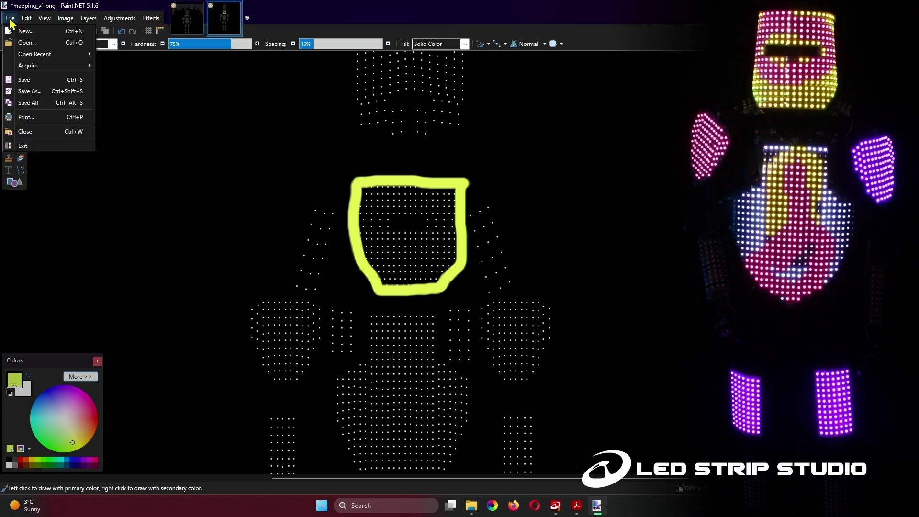
{"action": "left_click", "coordinate": [10, 19]}
{"action": "key", "text": "ctrl+comma"}
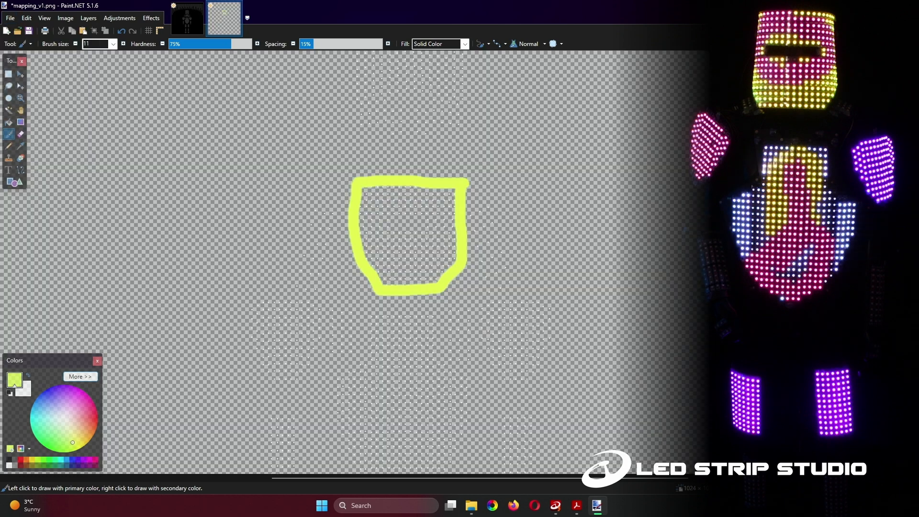
Save the image as mapping_v1.png in PNG format in the ONLINE TRAINING folder, with the default save configuration
{"action": "left_click", "coordinate": [10, 17]}
{"action": "left_click", "coordinate": [52, 96]}
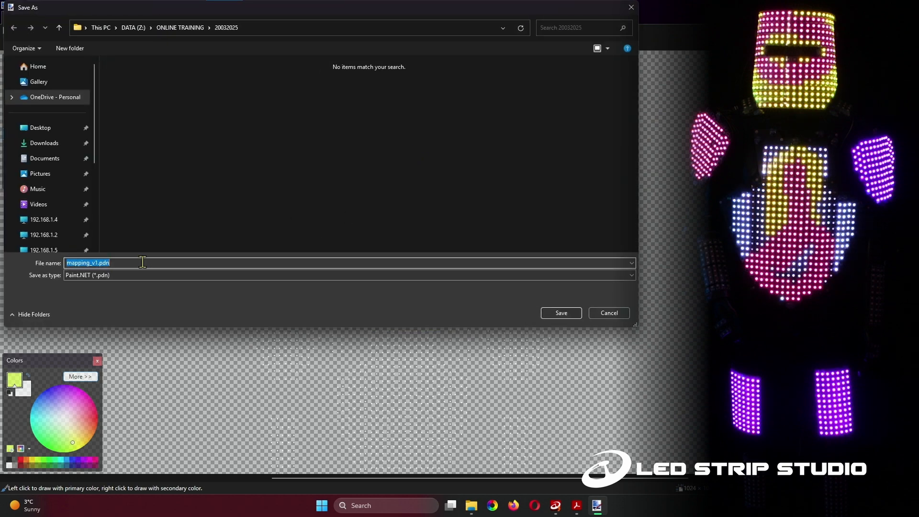
{"action": "left_click", "coordinate": [182, 27]}
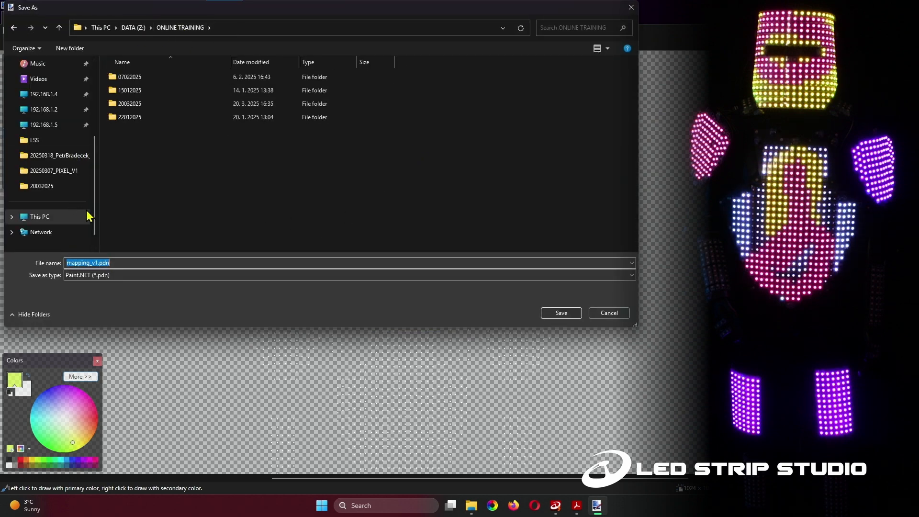
{"action": "scroll", "coordinate": [81, 191], "scroll_direction": "up", "scroll_amount": 3}
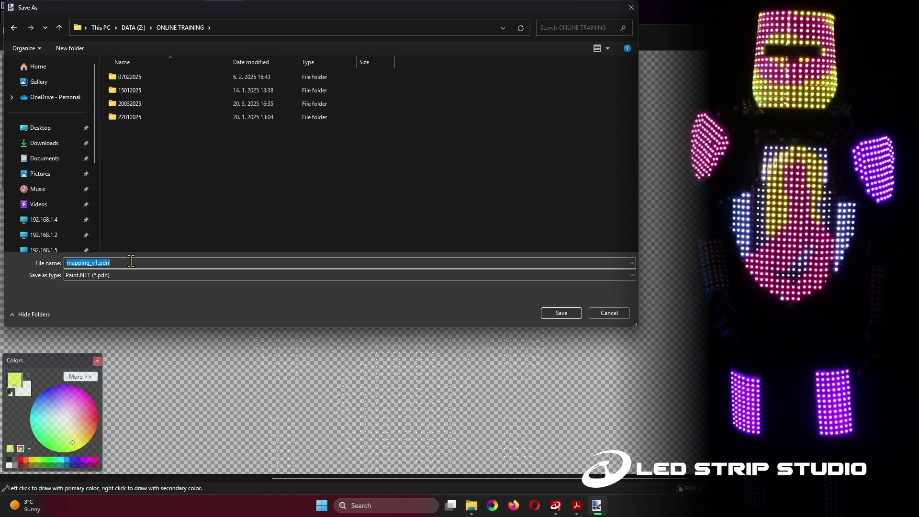
{"action": "left_click", "coordinate": [142, 276]}
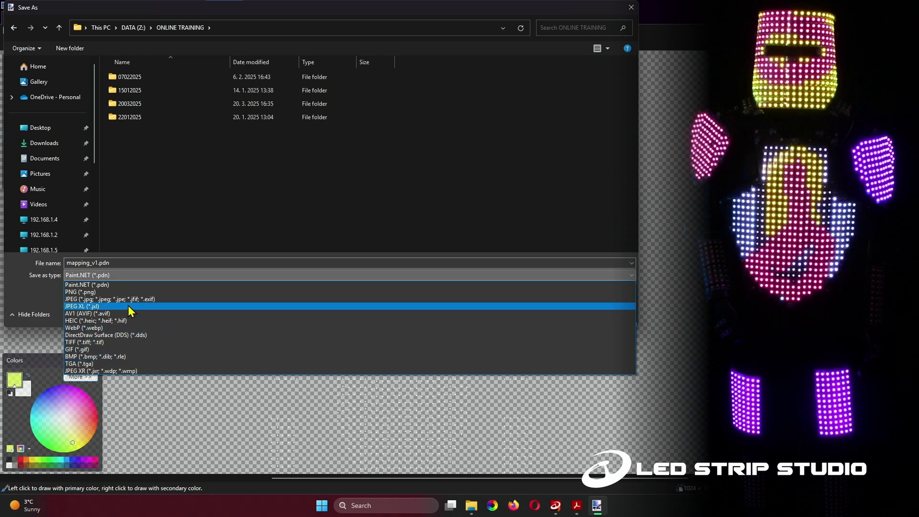
{"action": "left_click", "coordinate": [139, 292]}
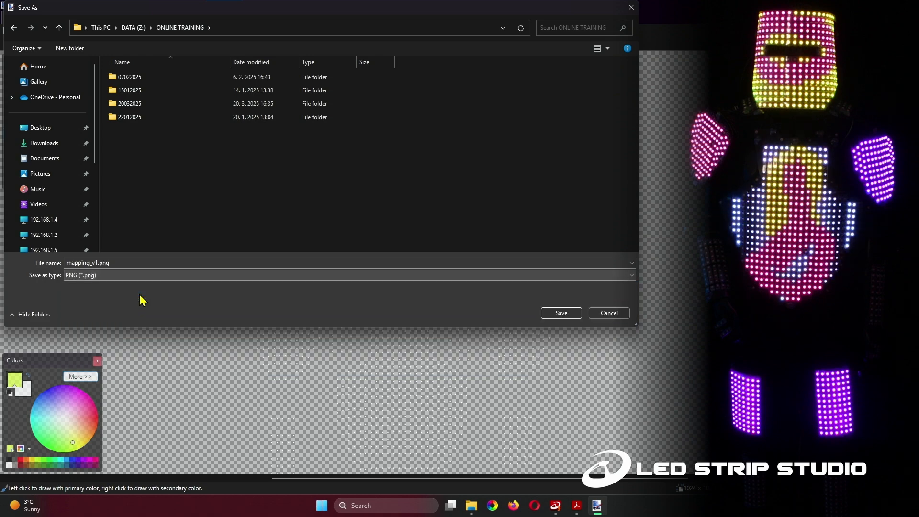
{"action": "left_click", "coordinate": [561, 314]}
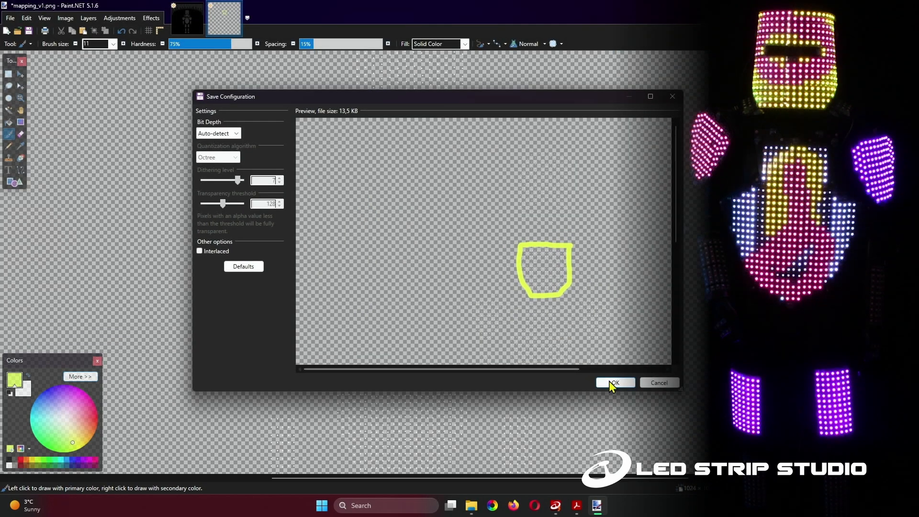
{"action": "left_click", "coordinate": [608, 383]}
{"action": "left_click", "coordinate": [469, 277]}
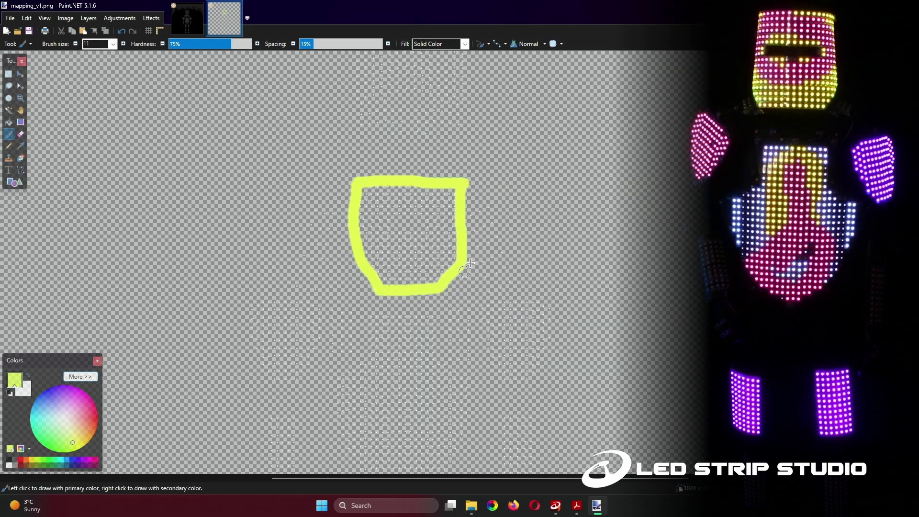
Switch to LED Strip Studio and add the existing image mapping_v1.png from the ONLINE TRAINING folder to the Paint layer
{"action": "left_click", "coordinate": [555, 505]}
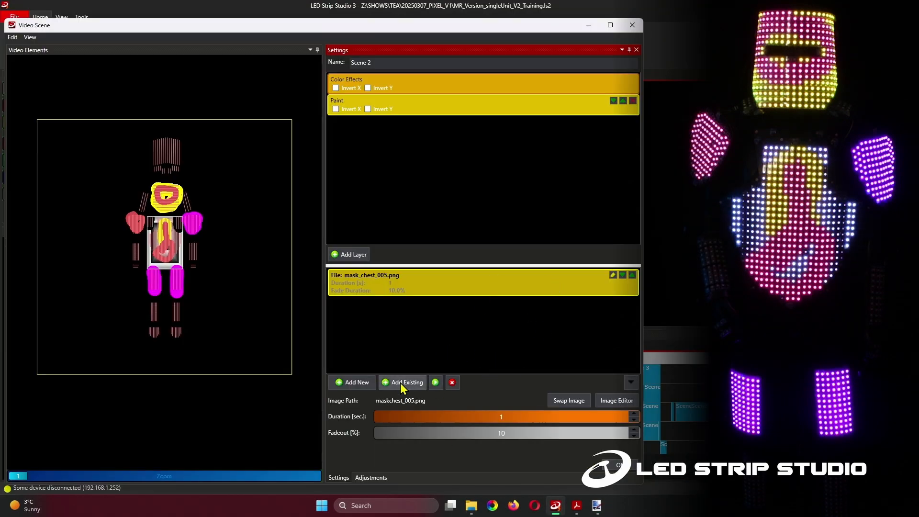
{"action": "left_click", "coordinate": [405, 383]}
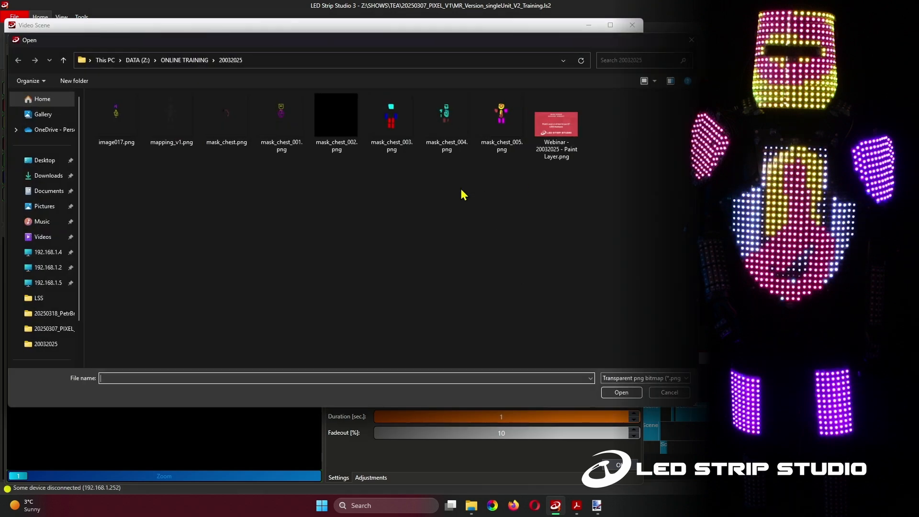
{"action": "left_click", "coordinate": [191, 62]}
{"action": "left_click", "coordinate": [134, 164]}
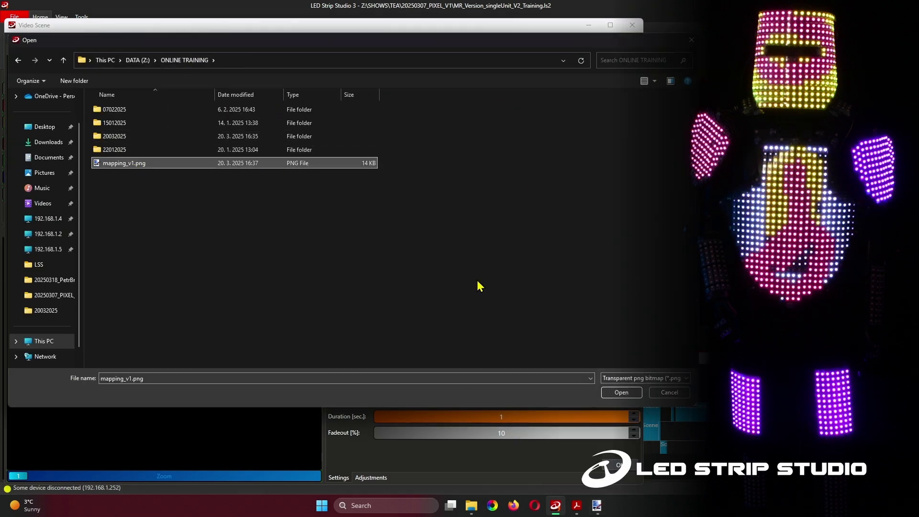
{"action": "left_click", "coordinate": [621, 393]}
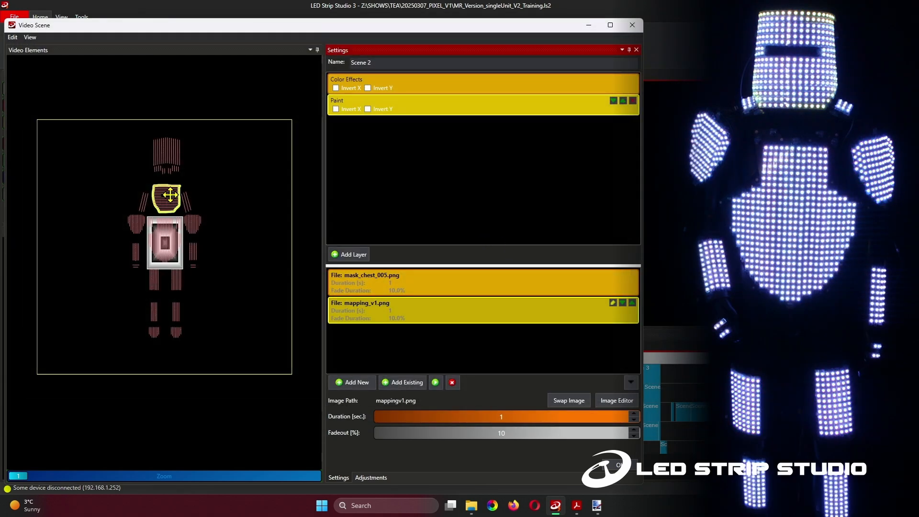
Examine how the painted outline fits the helmet's LED mapping, and show the Export Mapping Bitmap option without exporting
{"action": "scroll", "coordinate": [168, 197], "scroll_direction": "up", "scroll_amount": 8}
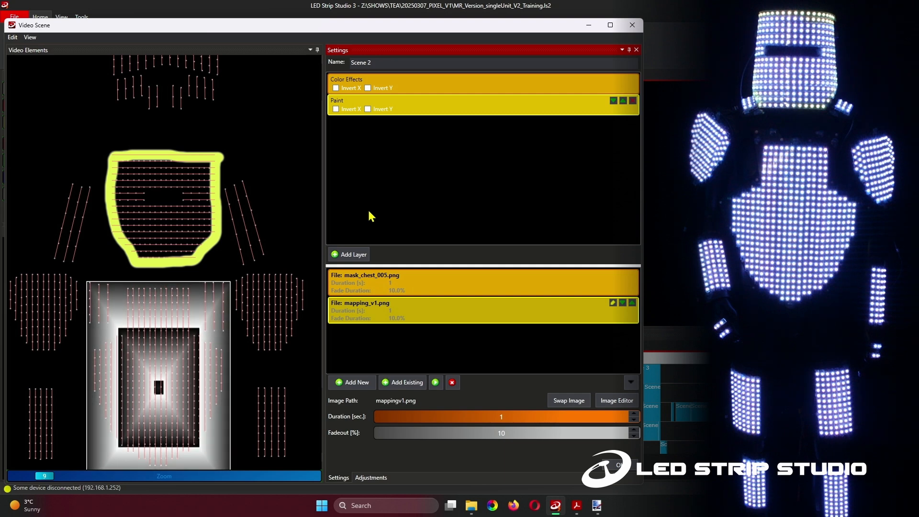
{"action": "scroll", "coordinate": [236, 239], "scroll_direction": "down", "scroll_amount": 5}
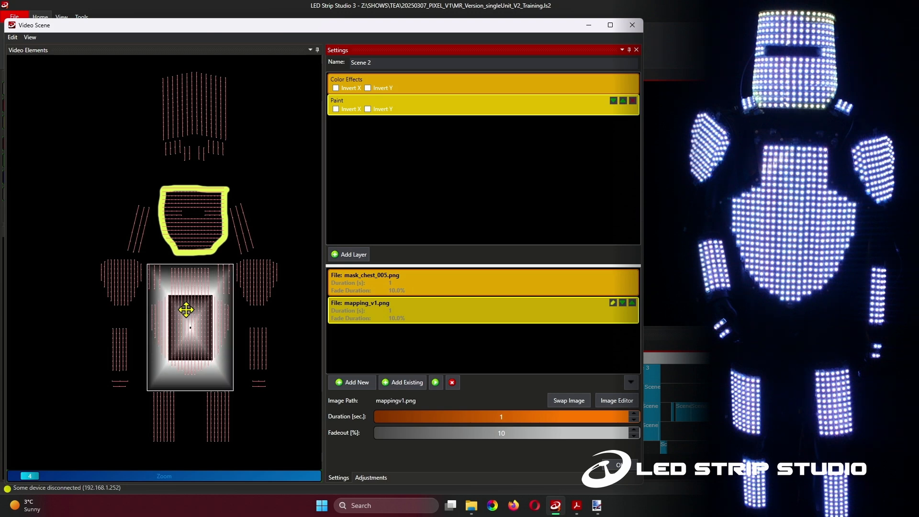
{"action": "left_click", "coordinate": [631, 382]}
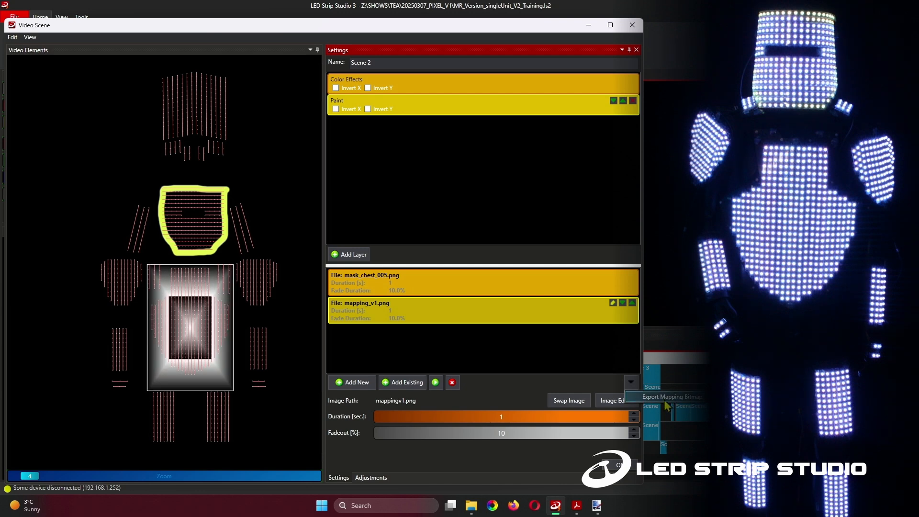